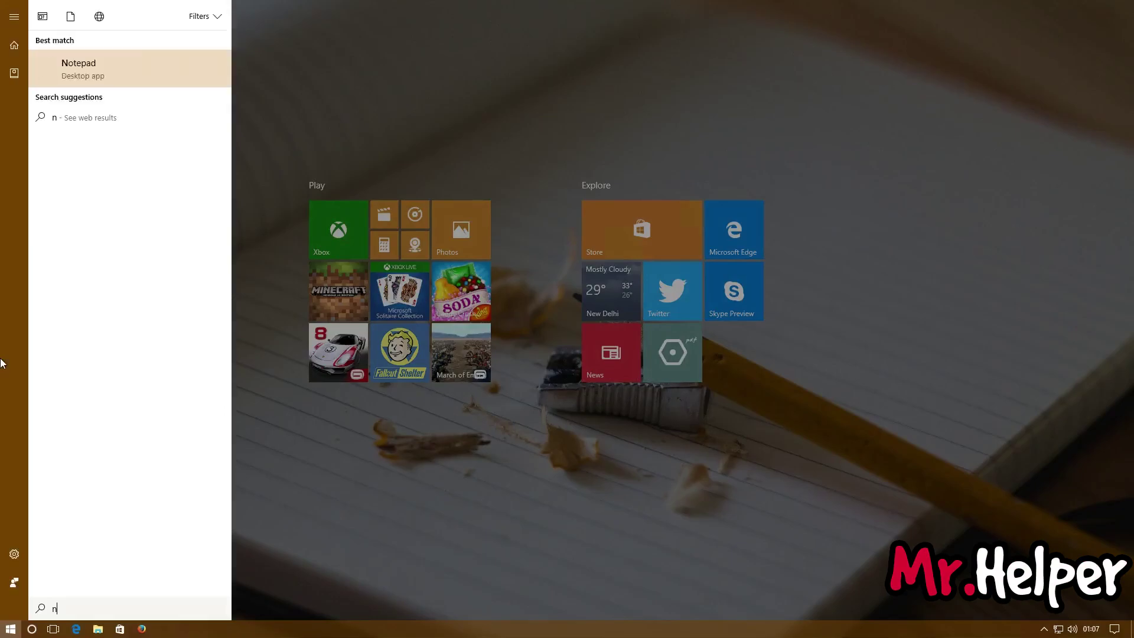
Open Notepad with an empty document.
key("Return")
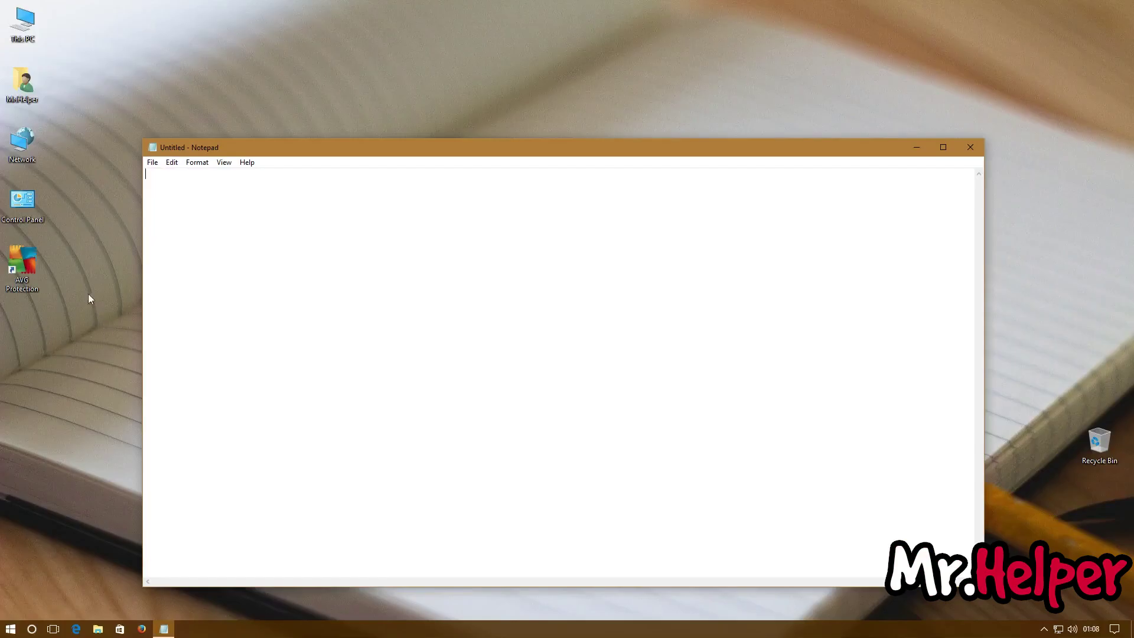
Start an update in AVG Internet Security, capture the screen while its details show the download link, and cancel the update.
left_click(11, 258)
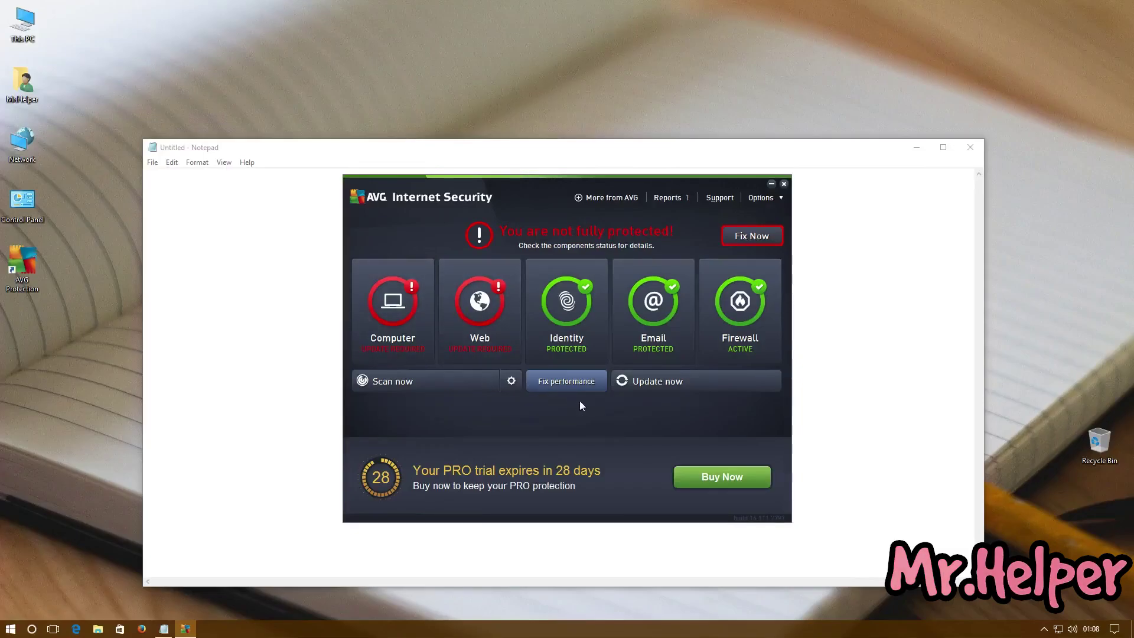
left_click(626, 386)
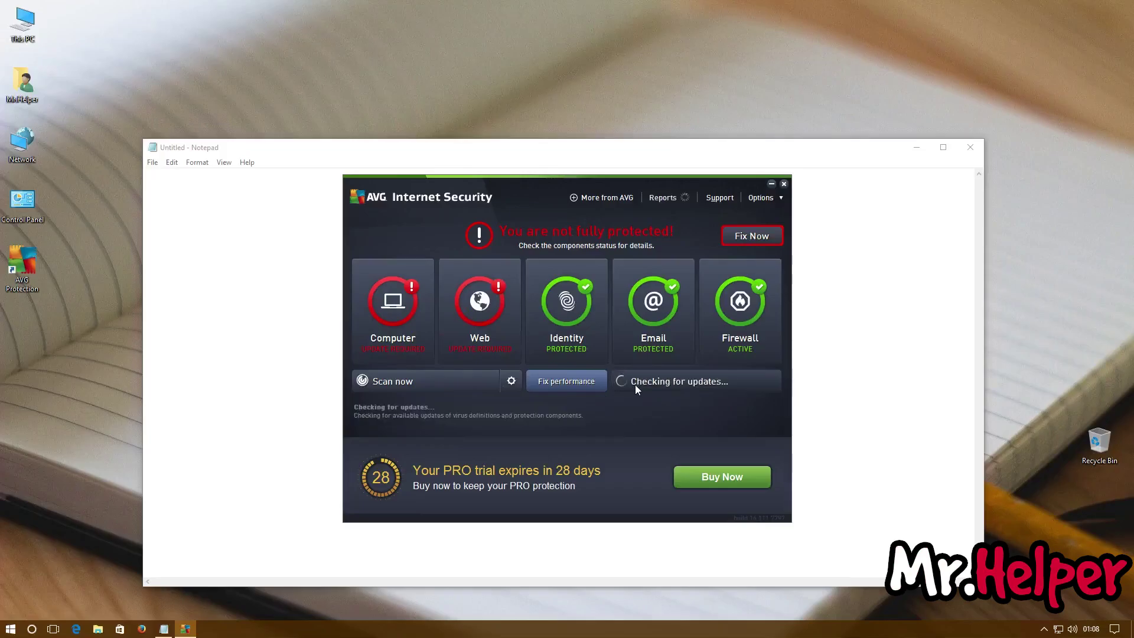
left_click(635, 385)
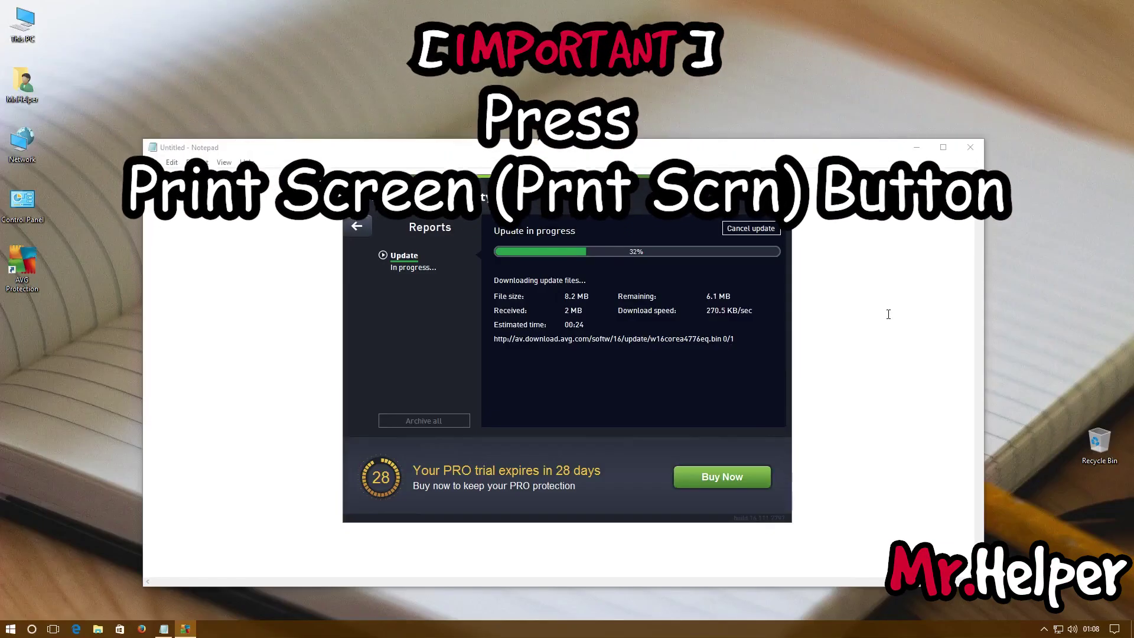
left_click(747, 233)
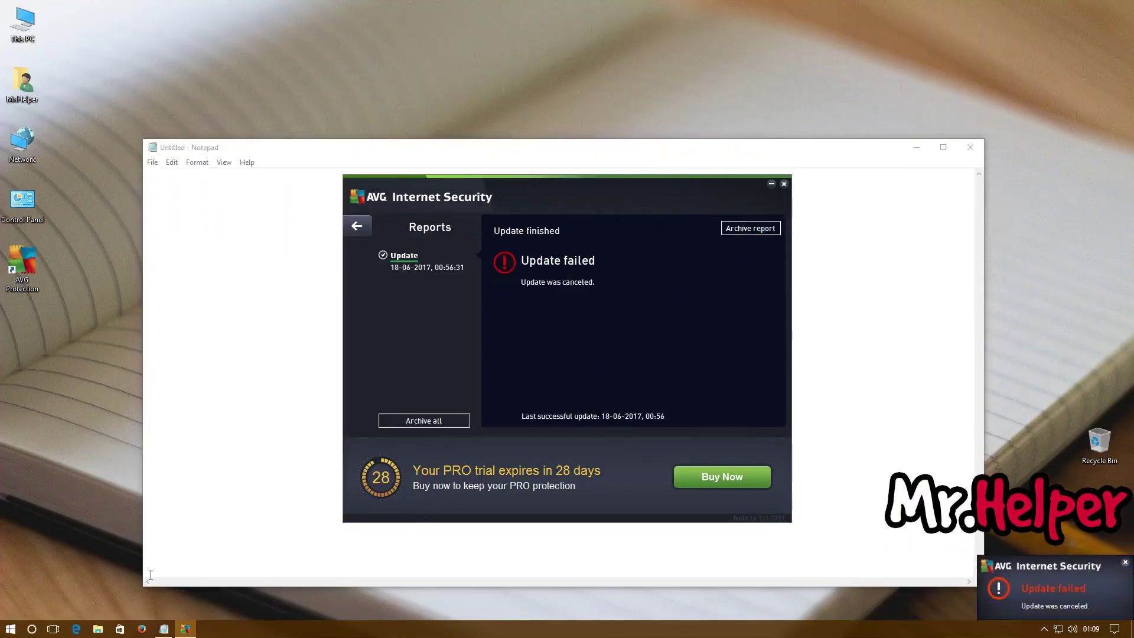
Open Paint and paste the captured screenshot of the AVG update onto the canvas.
left_click(10, 629)
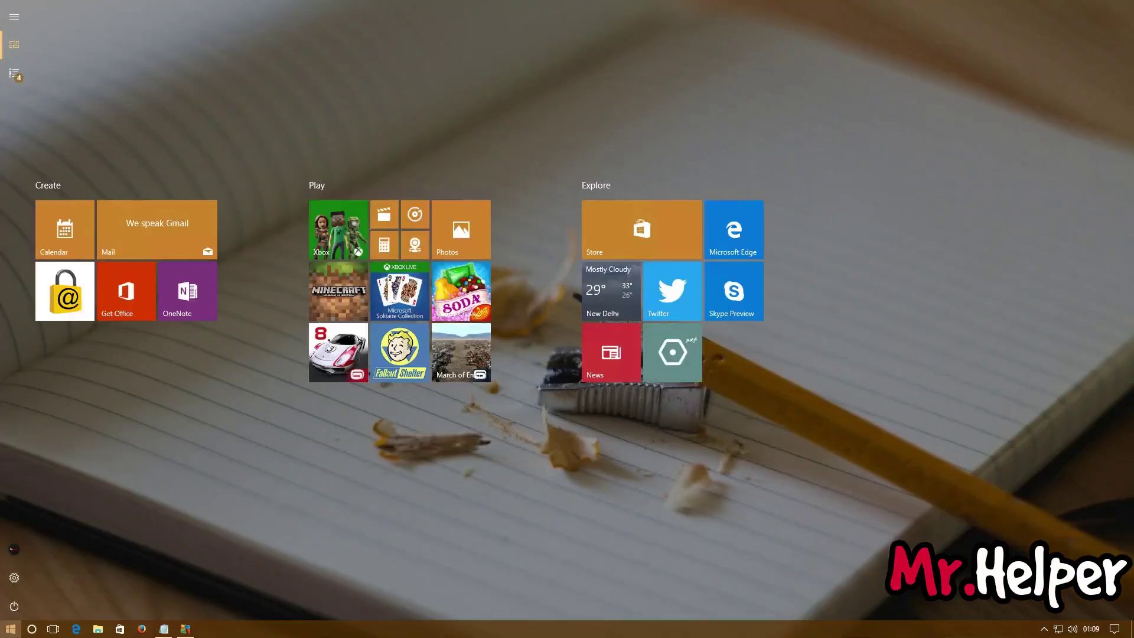
type("pa")
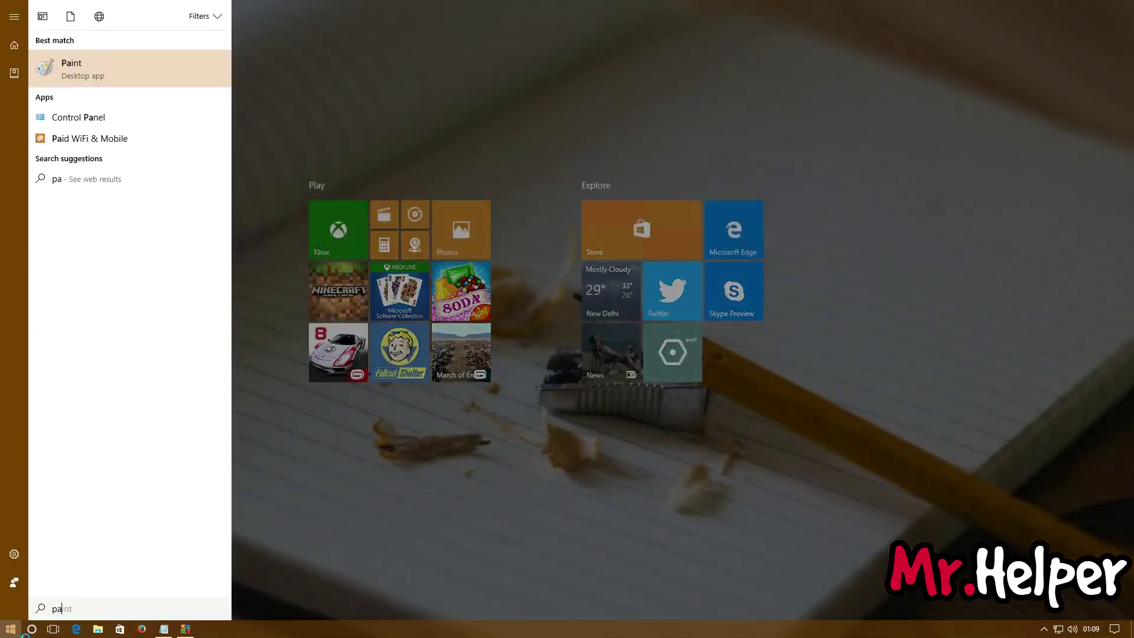
key("Escape")
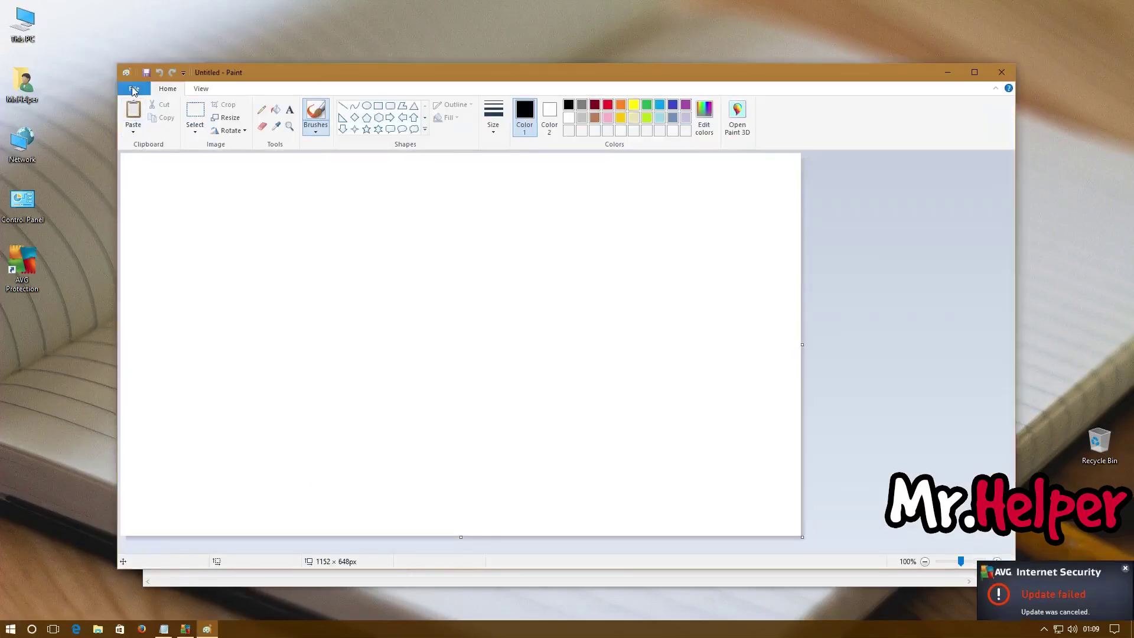
left_click(134, 90)
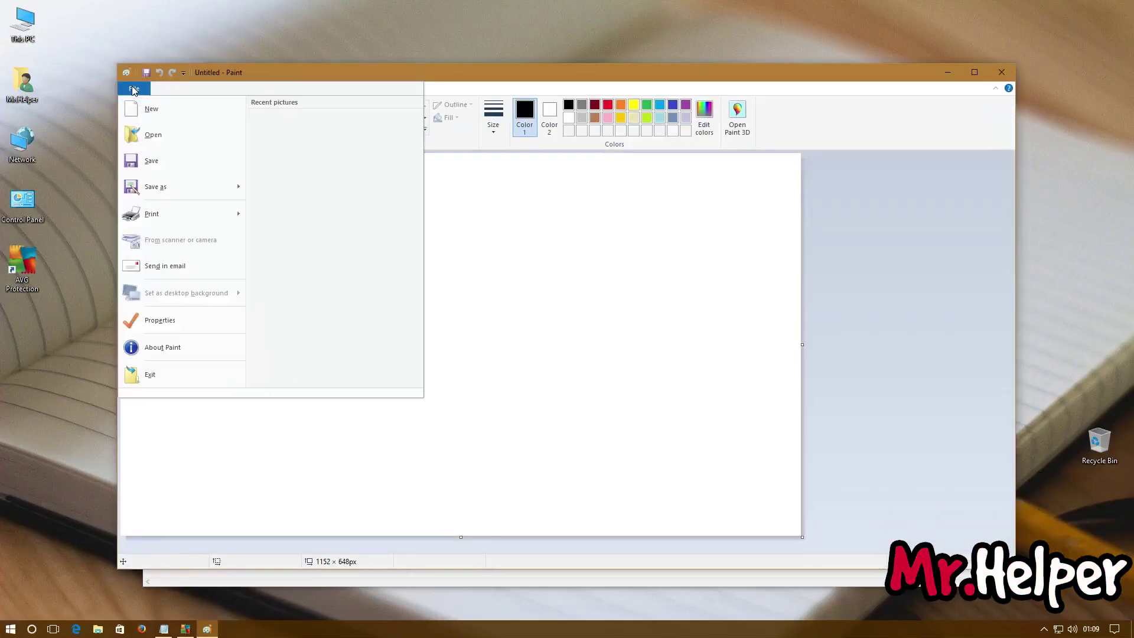
left_click(933, 388)
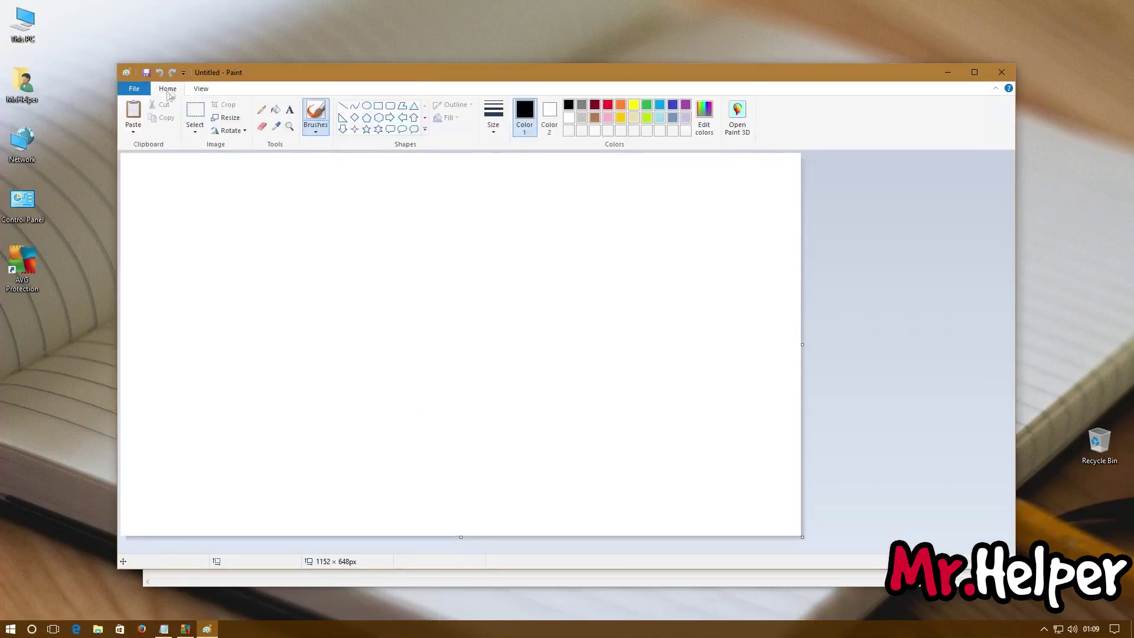
left_click(135, 112)
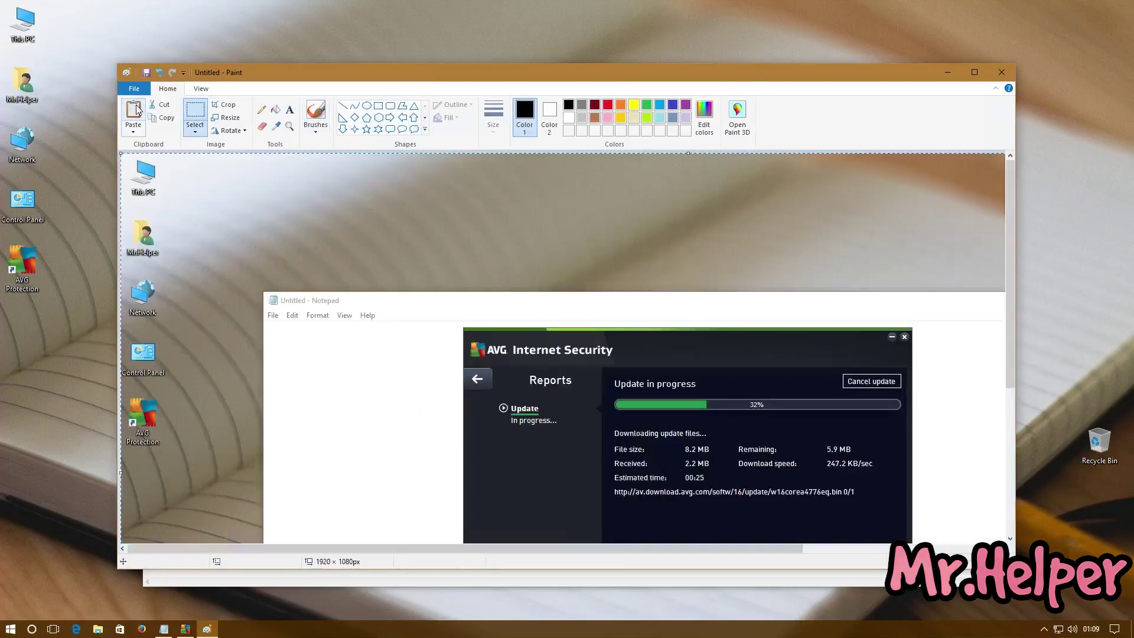
scroll(519, 420, "down", 5)
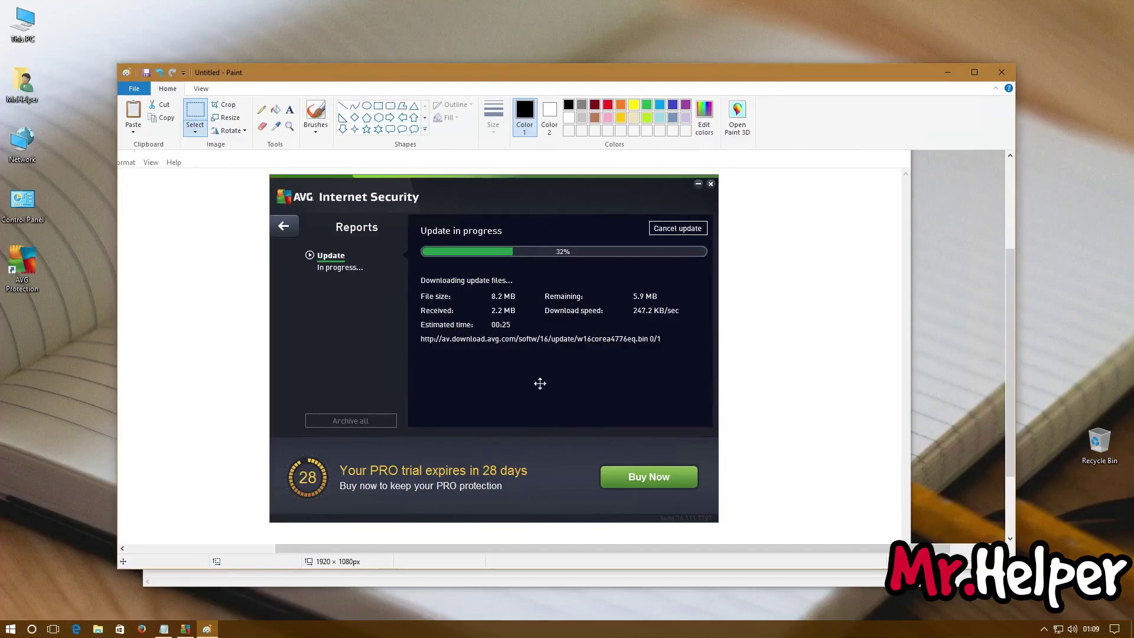
left_click(488, 575)
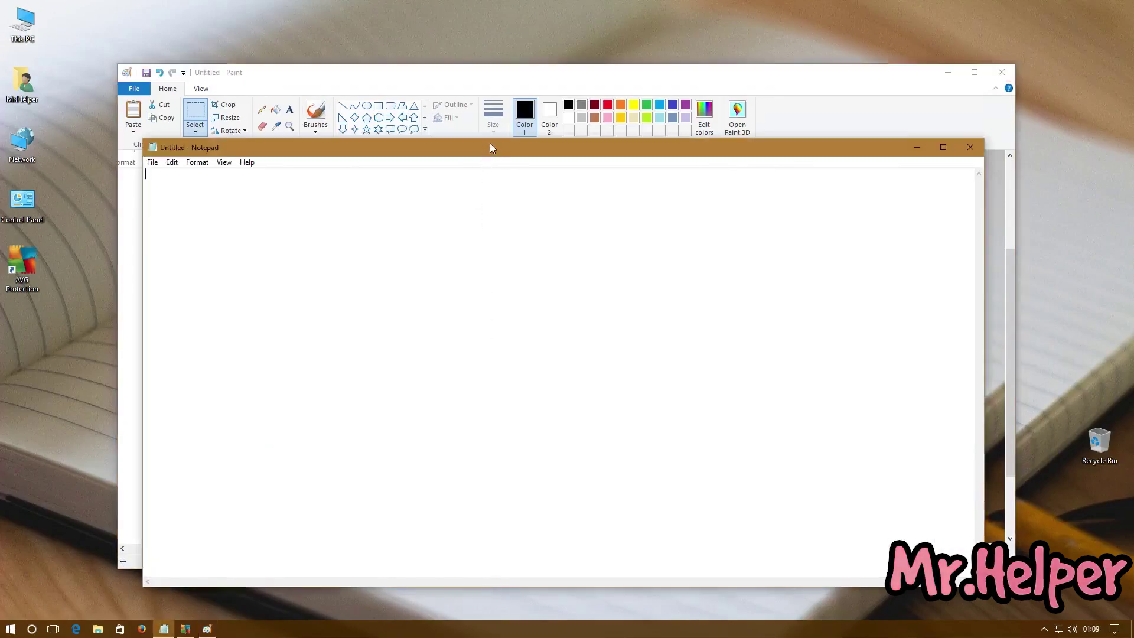
mouse_move(491, 139)
left_mouse_down()
mouse_move(512, 322)
mouse_move(502, 385)
mouse_move(635, 397)
left_mouse_up()
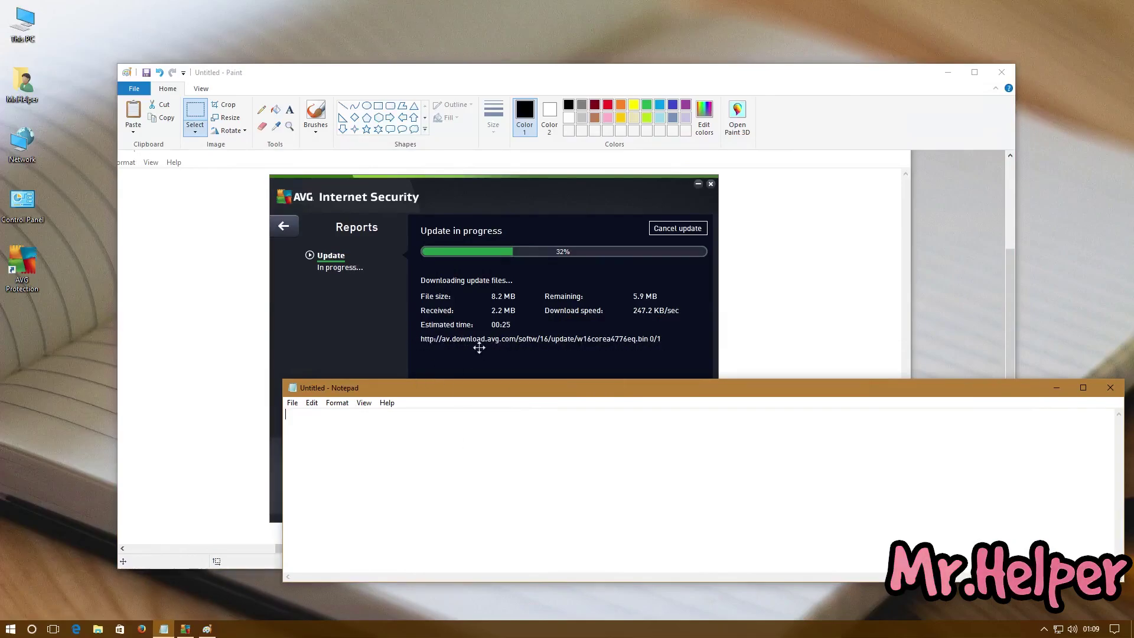
type("htt")
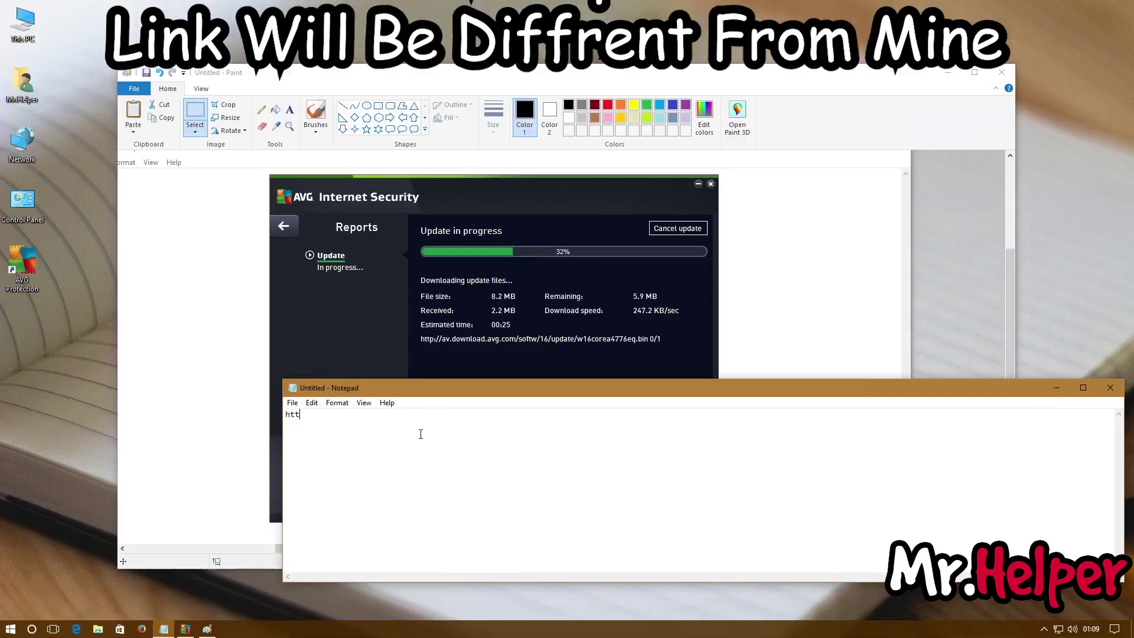
type("p://av.download.avg.com/softw/16/update/w16corea4776eq.bin")
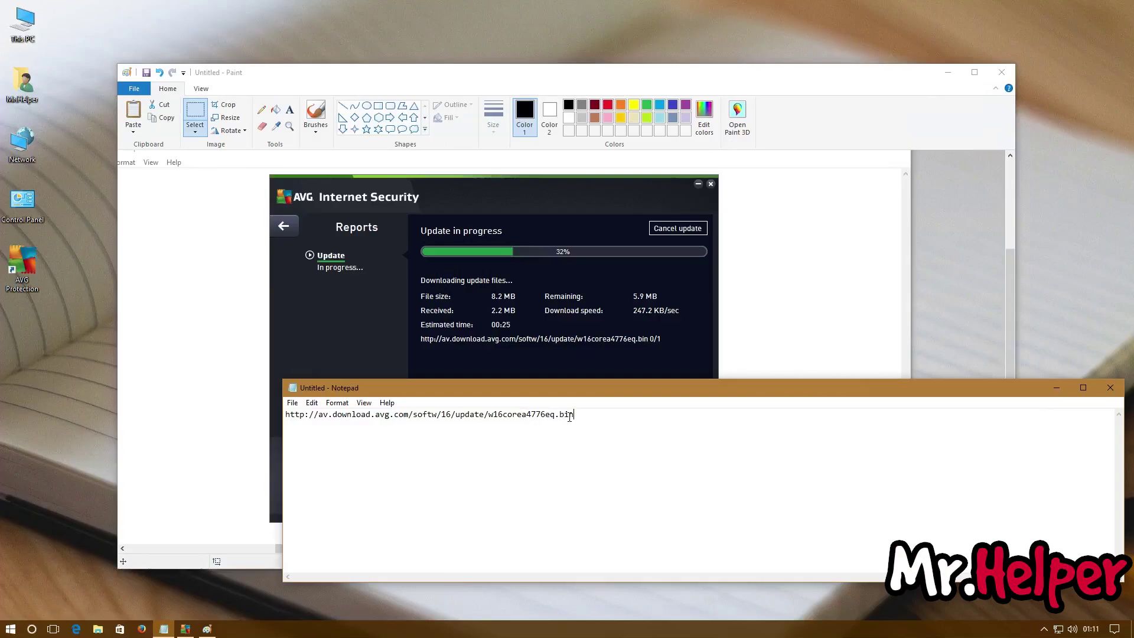
left_click(463, 76)
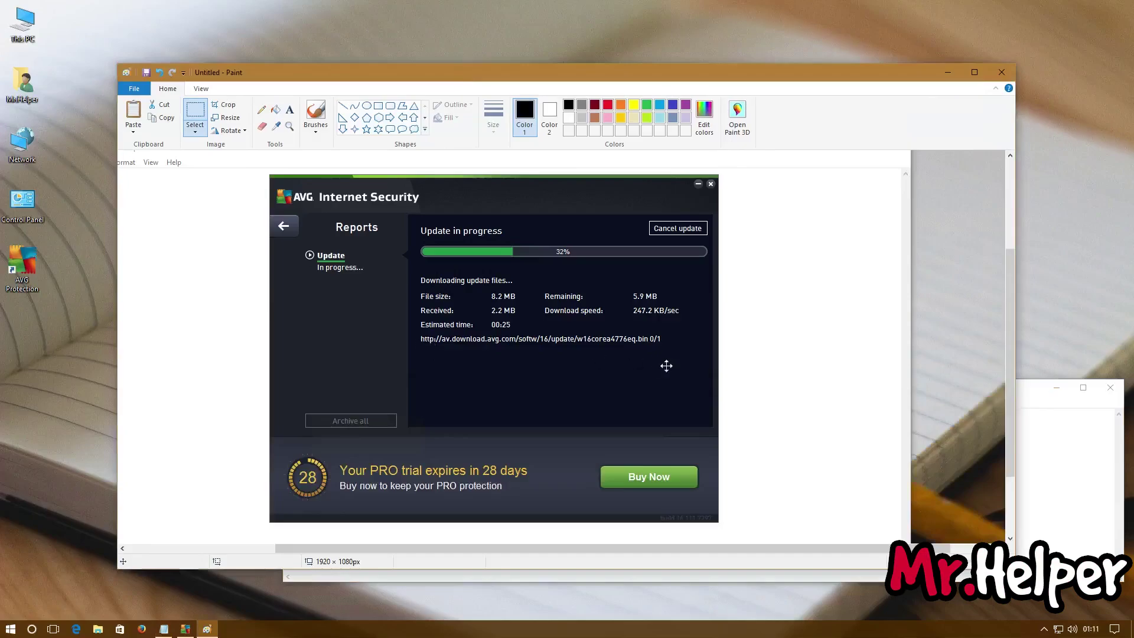
key("alt+Tab")
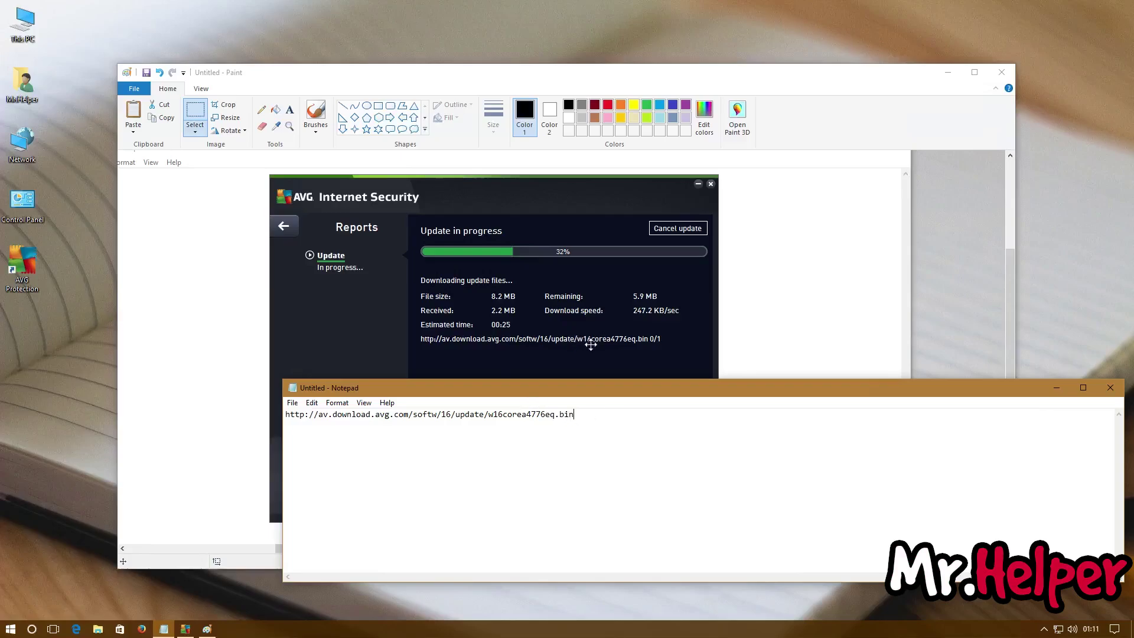
Copy the update link from Notepad and open it in Firefox.
left_click_drag(576, 414, 286, 412)
right_click(302, 417)
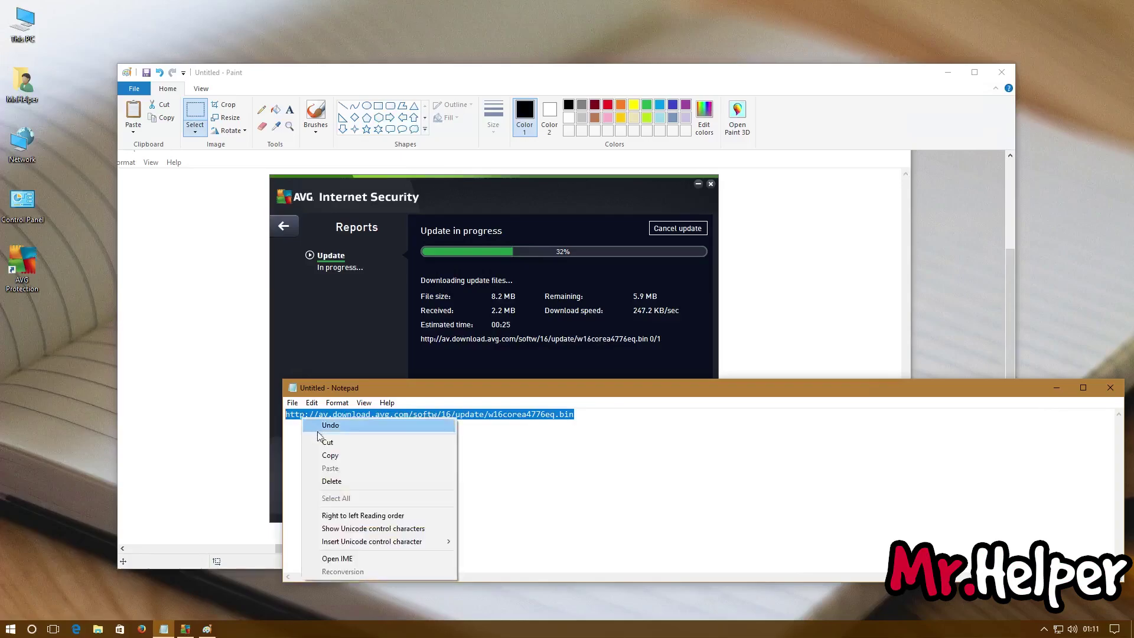
left_click(329, 456)
left_click(142, 629)
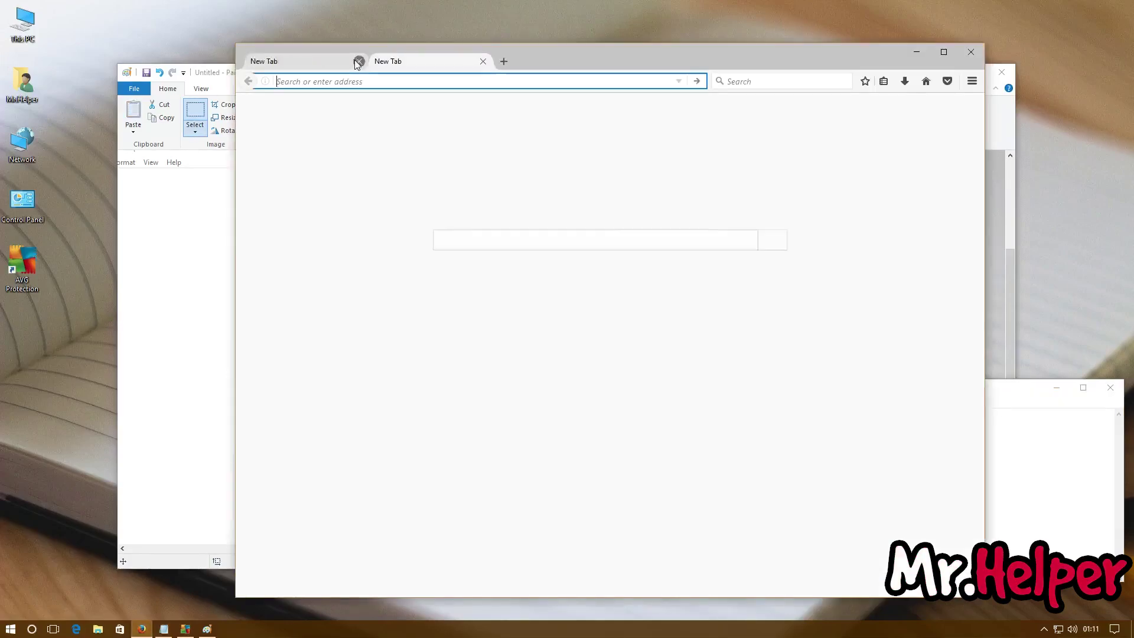
right_click(346, 83)
left_click(373, 134)
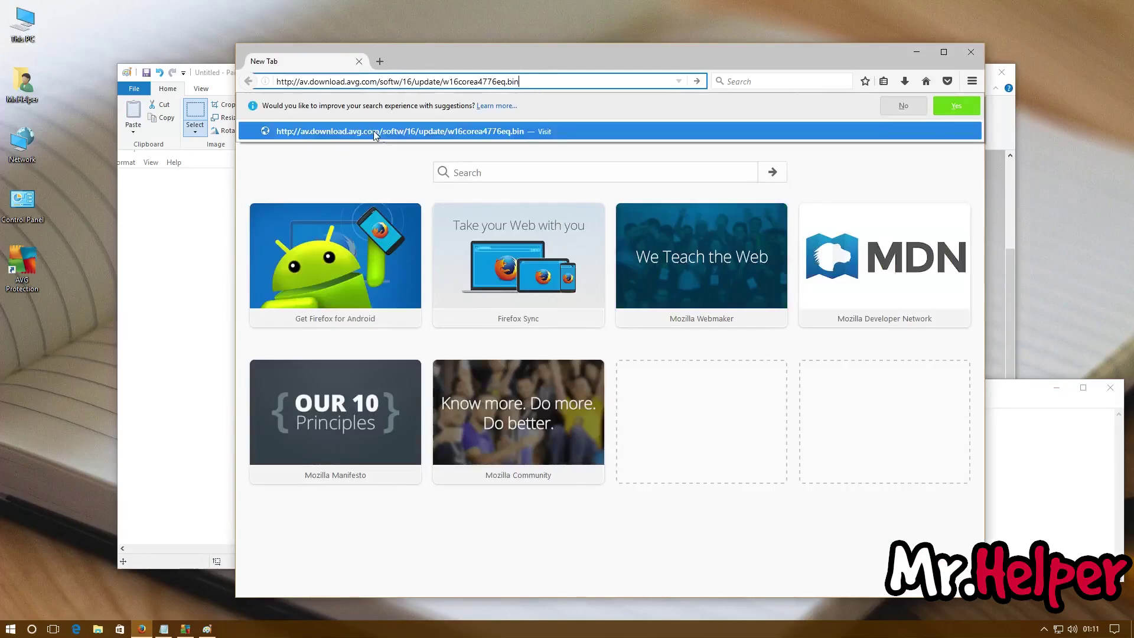
key("Return")
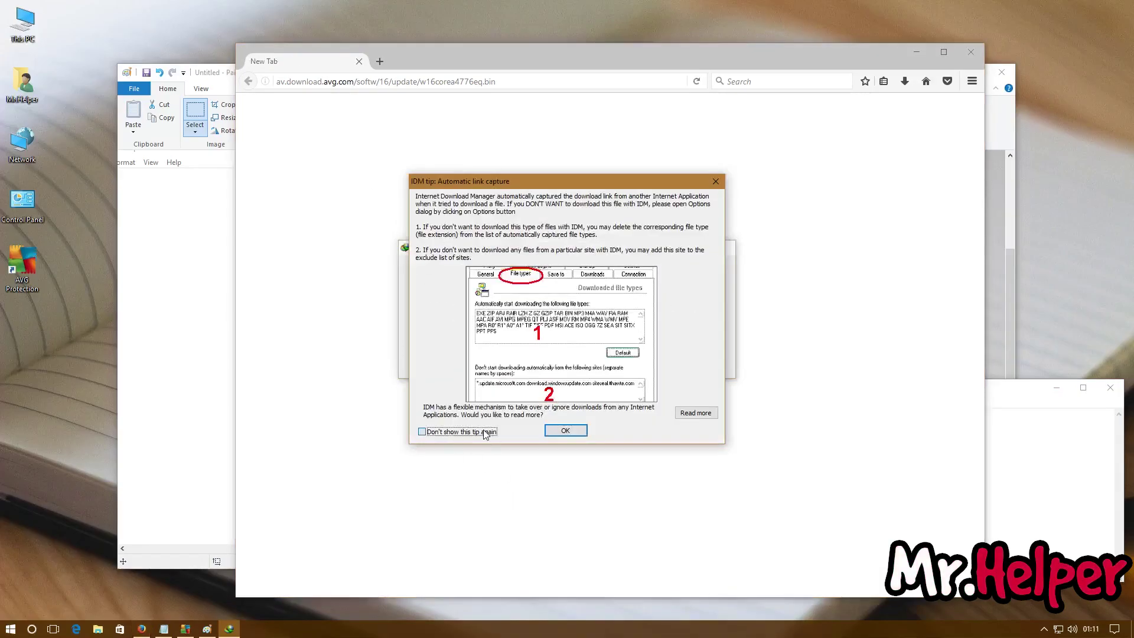
Dismiss the IDM link capture tip and start downloading w16corea4776eq.bin to the Downloads folder in the General category.
left_click(565, 431)
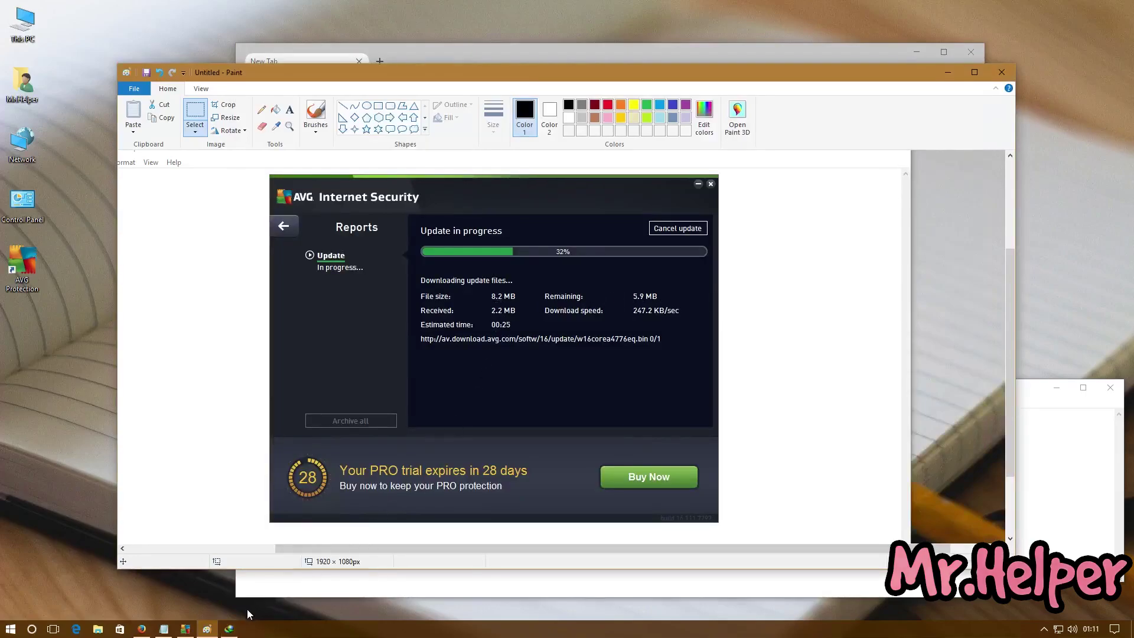
left_click(228, 630)
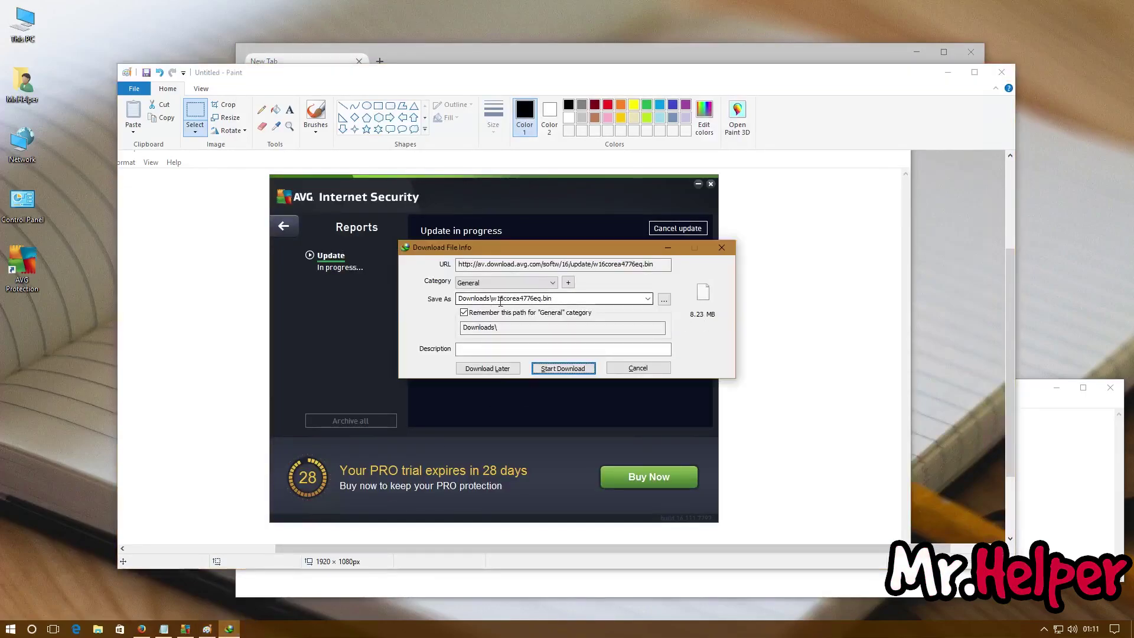
left_click_drag(566, 249, 501, 391)
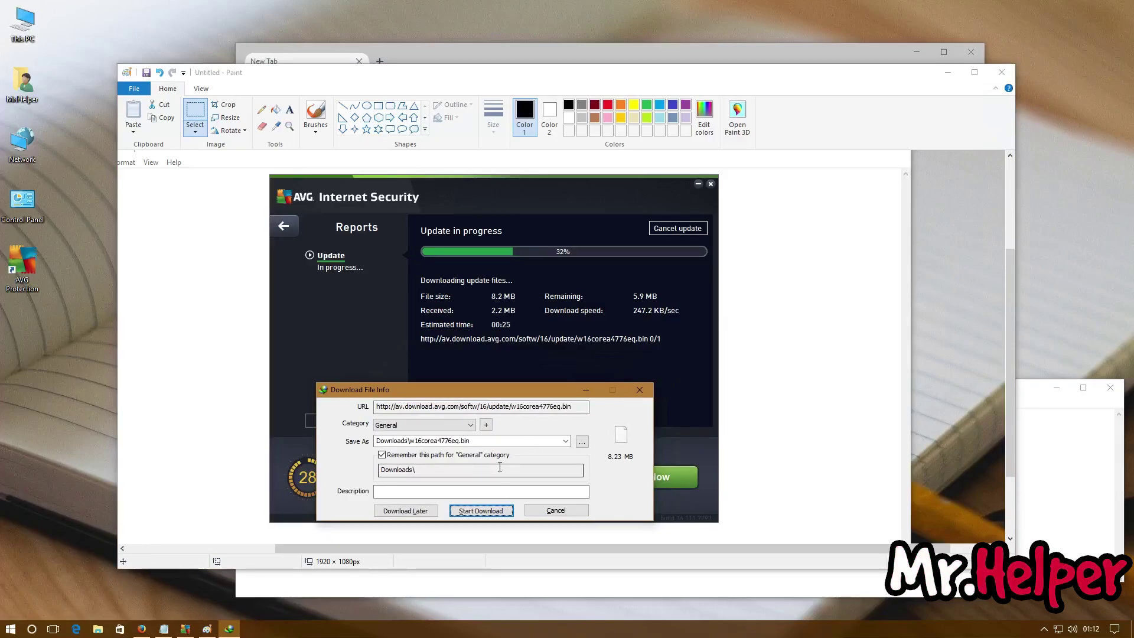
left_click(490, 511)
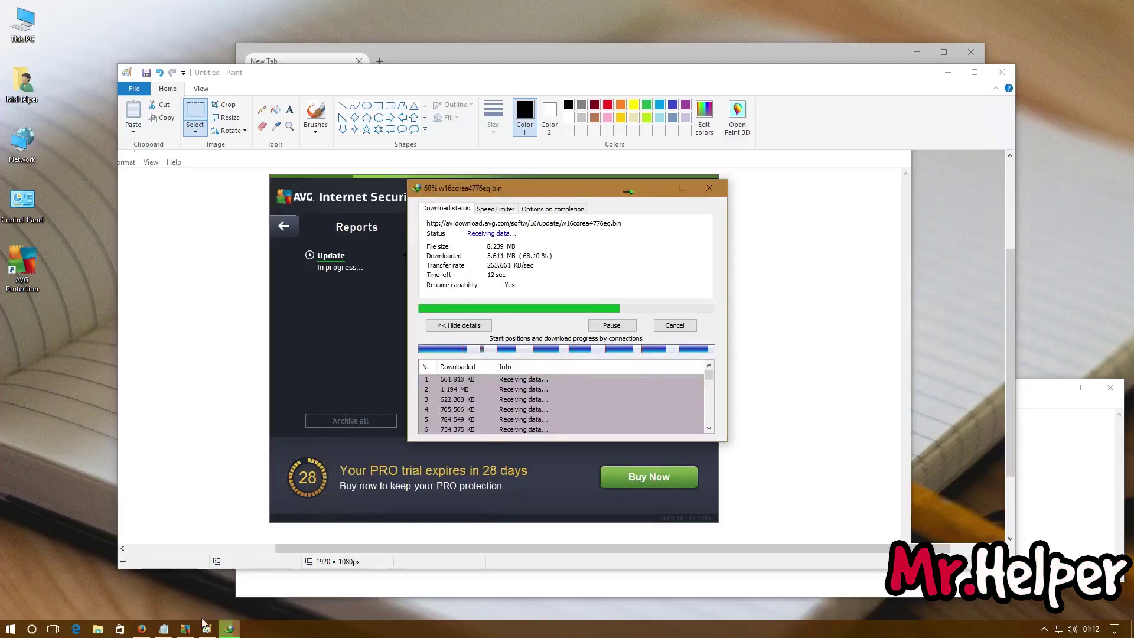
Disable the IDM Integration Module extension in Firefox.
left_click(142, 628)
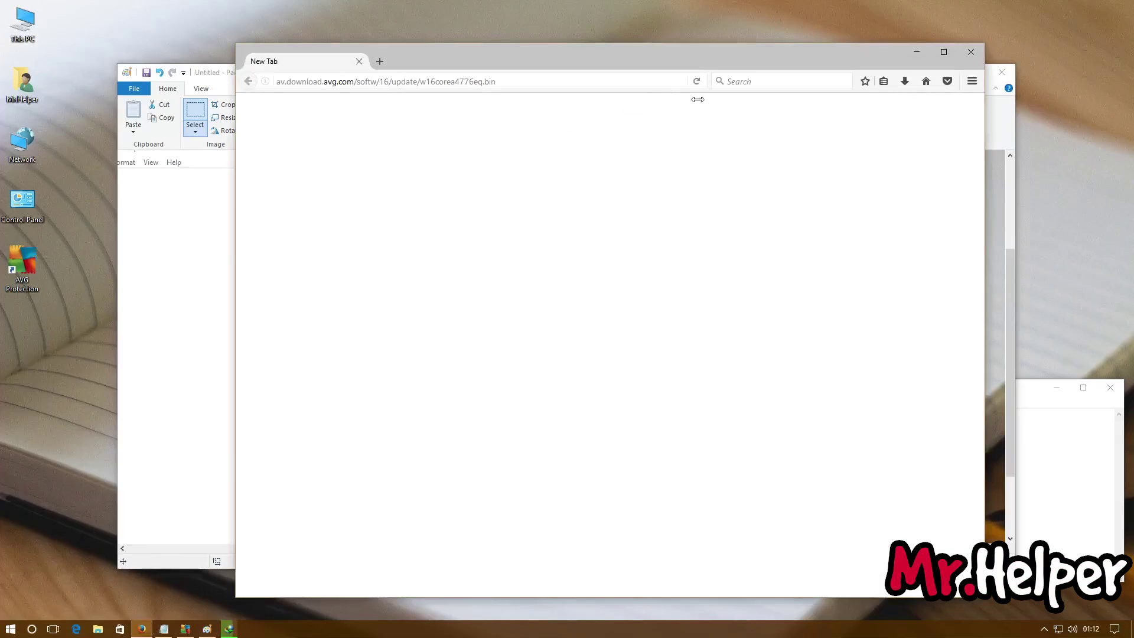
left_click(972, 81)
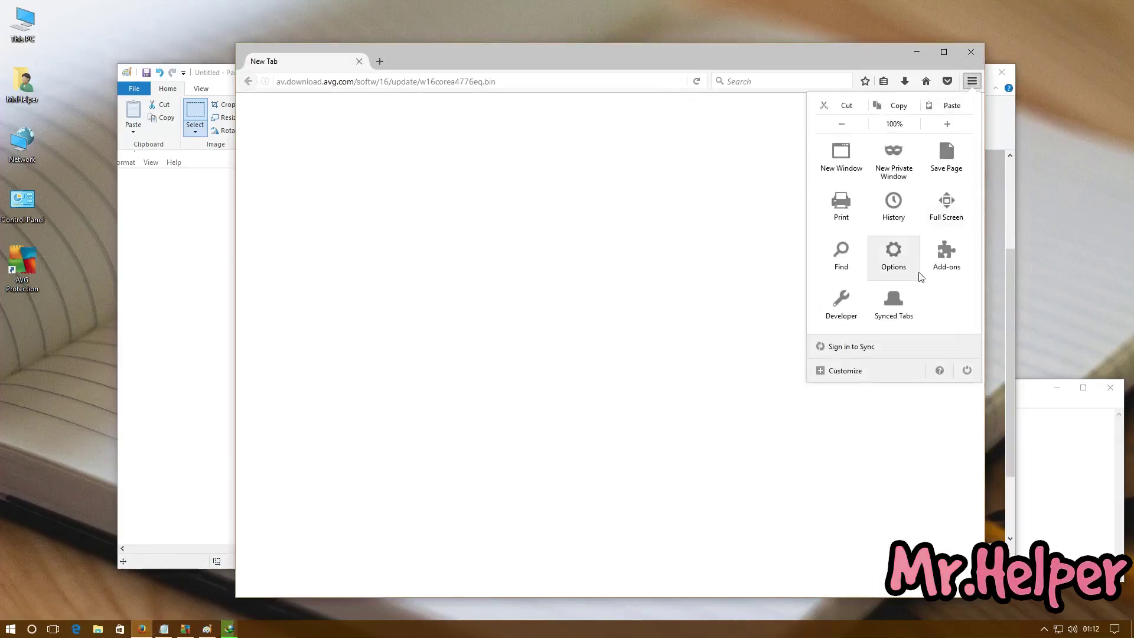
left_click(945, 255)
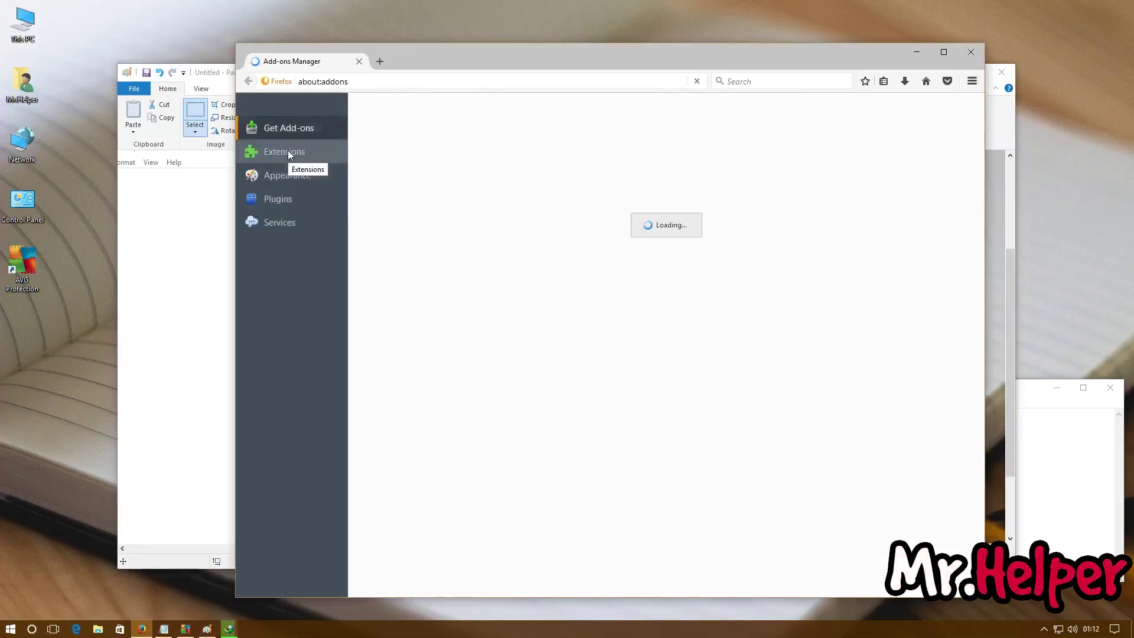
left_click(289, 152)
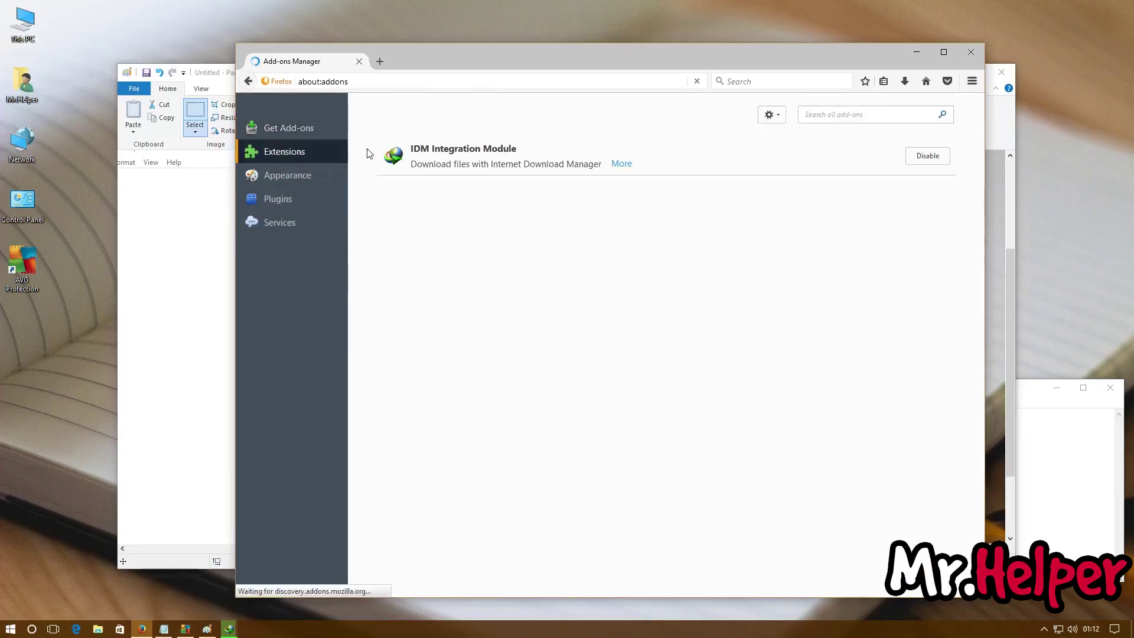
left_click(919, 167)
Replace the add-ons page with a new Firefox tab and load the copied AVG update link again.
left_click(379, 62)
left_click(359, 62)
key("ctrl+v")
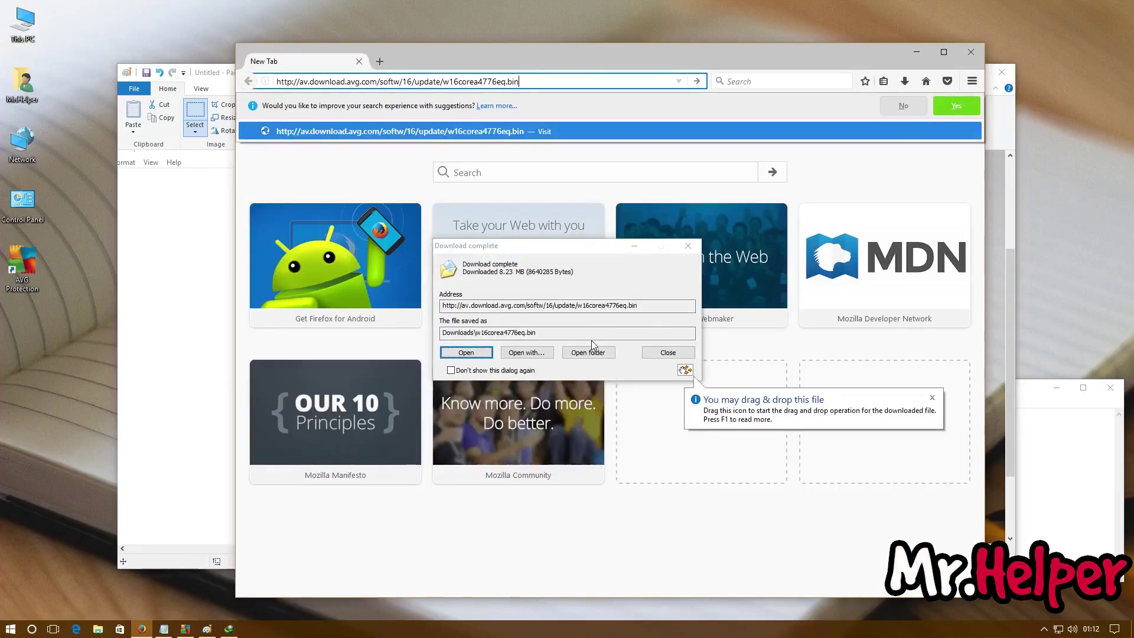
left_click(575, 79)
key("Return")
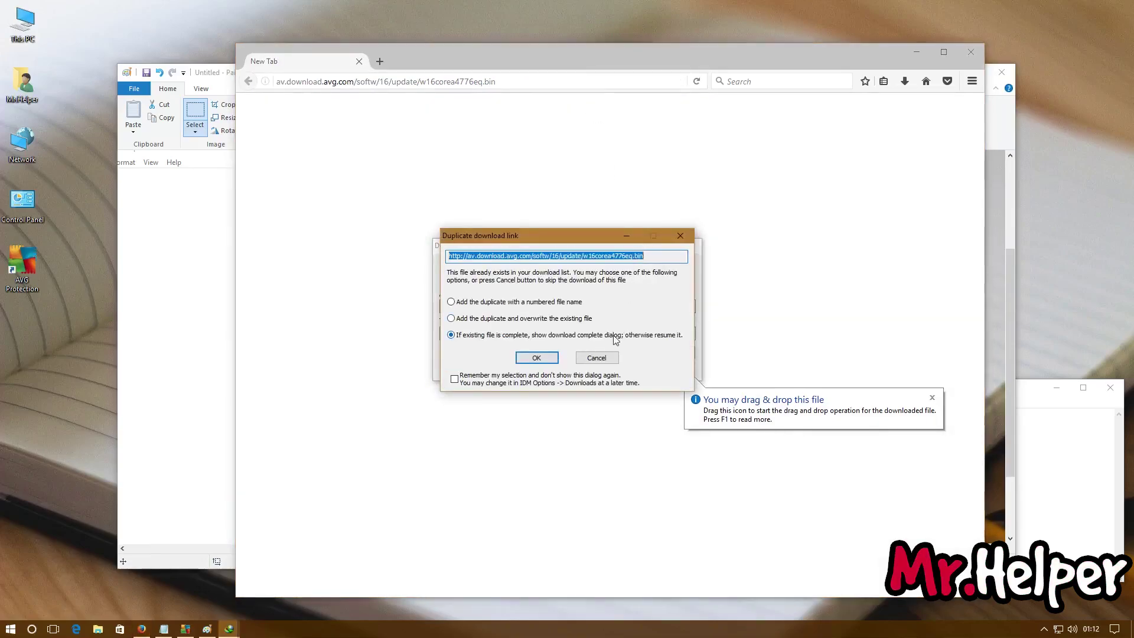
Close the duplicate download link dialog without adding the file again.
key("Return")
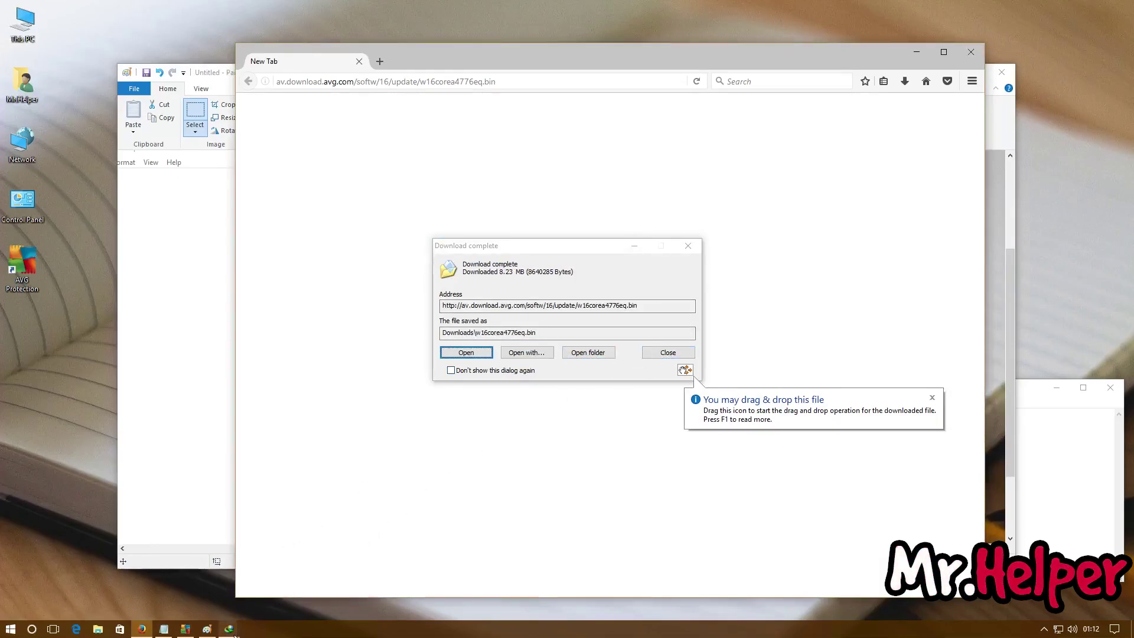
mouse_move(229, 629)
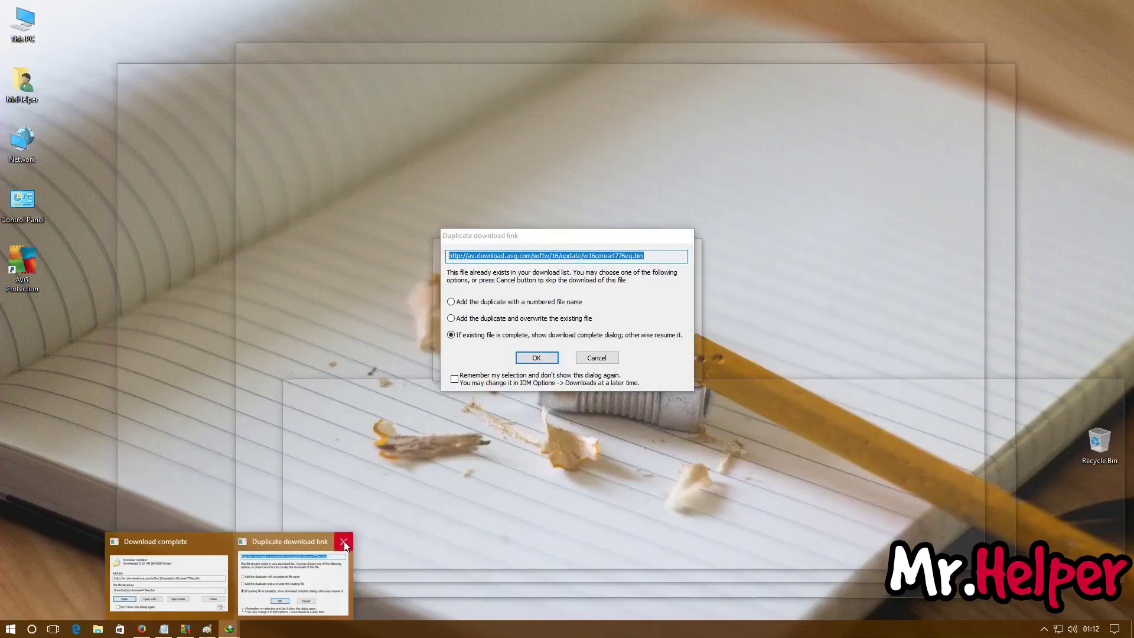
left_click(344, 541)
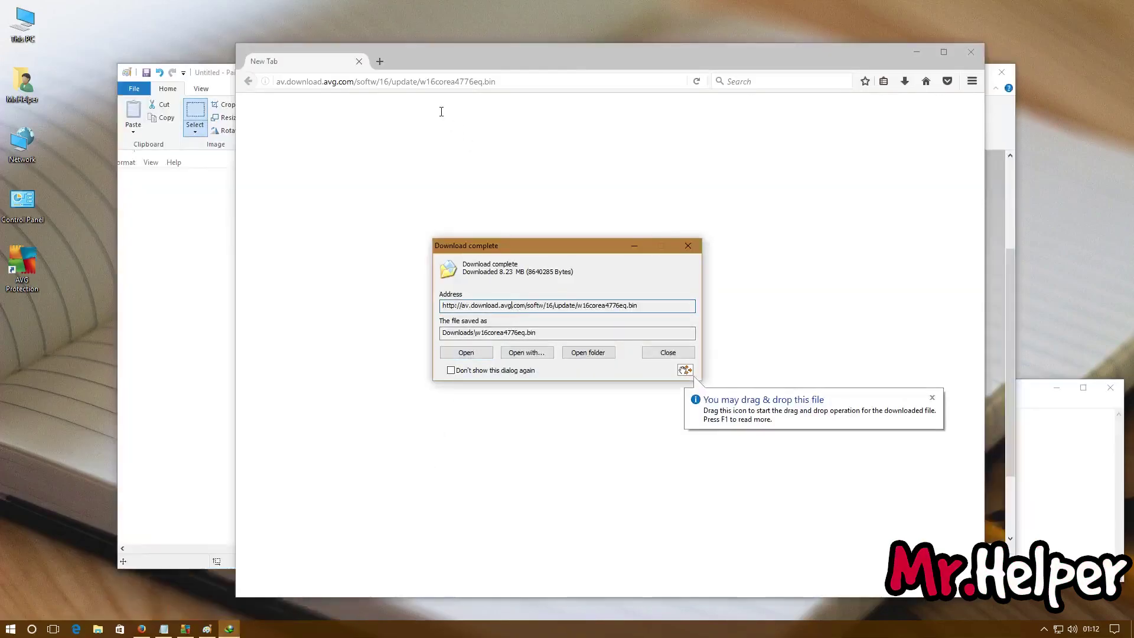
Close the download complete dialog and the Firefox window, and minimize Paint to get back to AVG.
triple_click(471, 330)
left_click(688, 245)
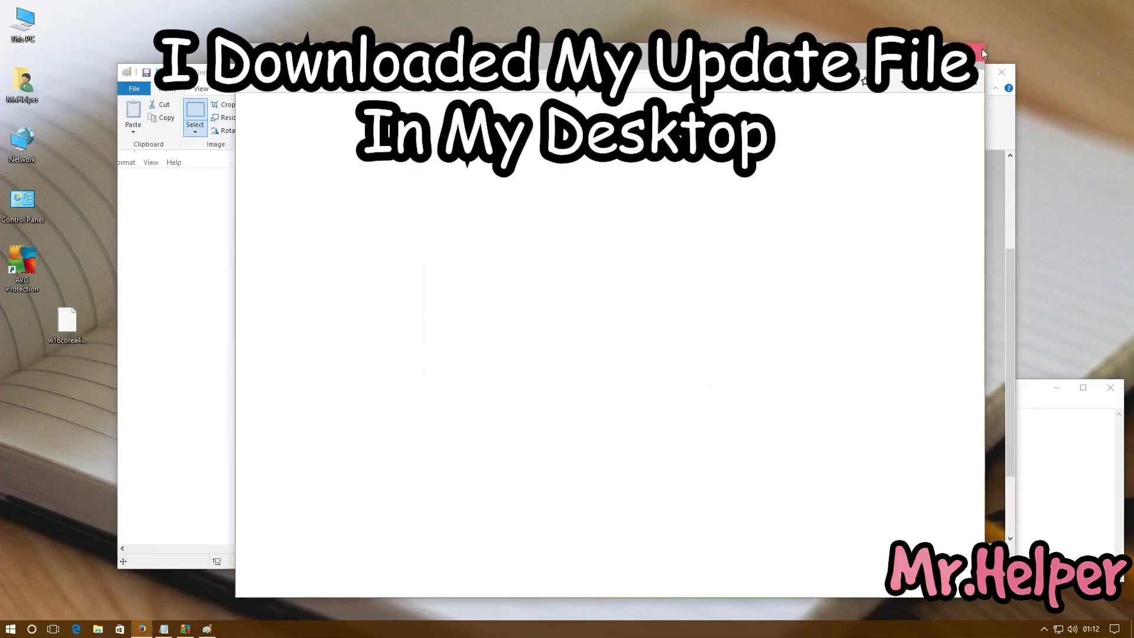
left_click(975, 59)
left_click(947, 72)
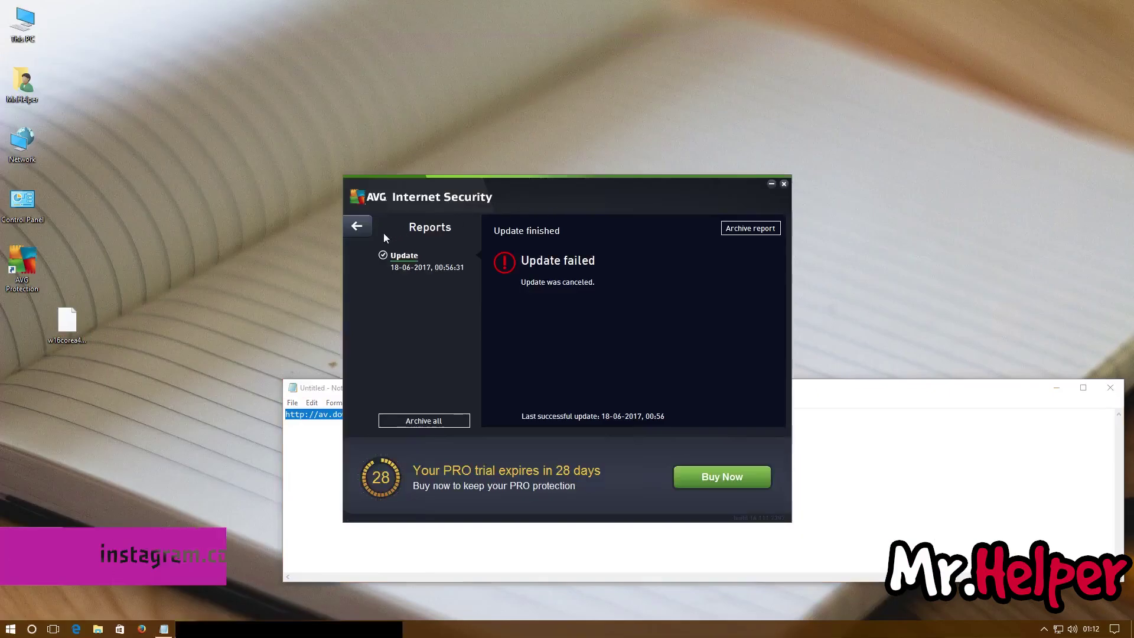
Return AVG to its overview, start an update from a directory and select Desktop as the location.
left_click(357, 226)
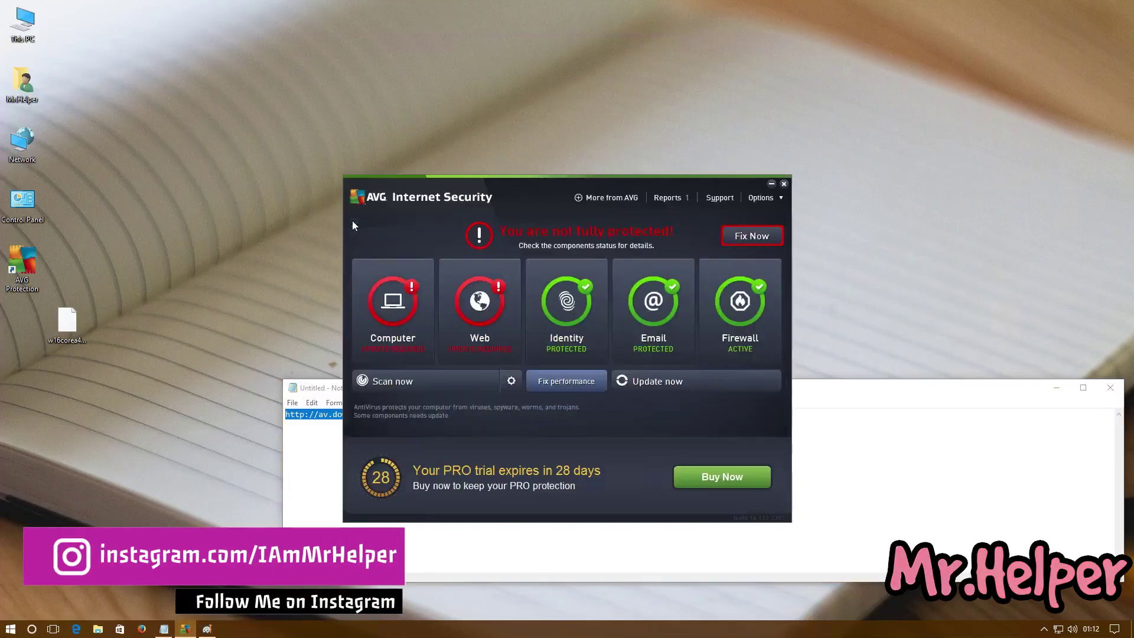
left_click(760, 199)
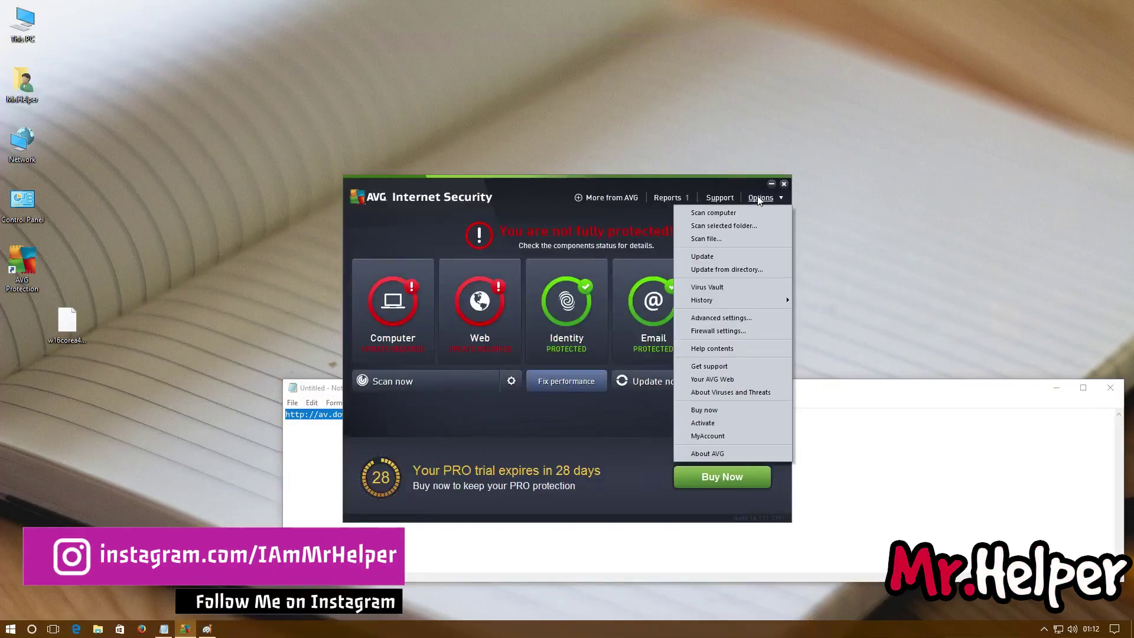
left_click(722, 268)
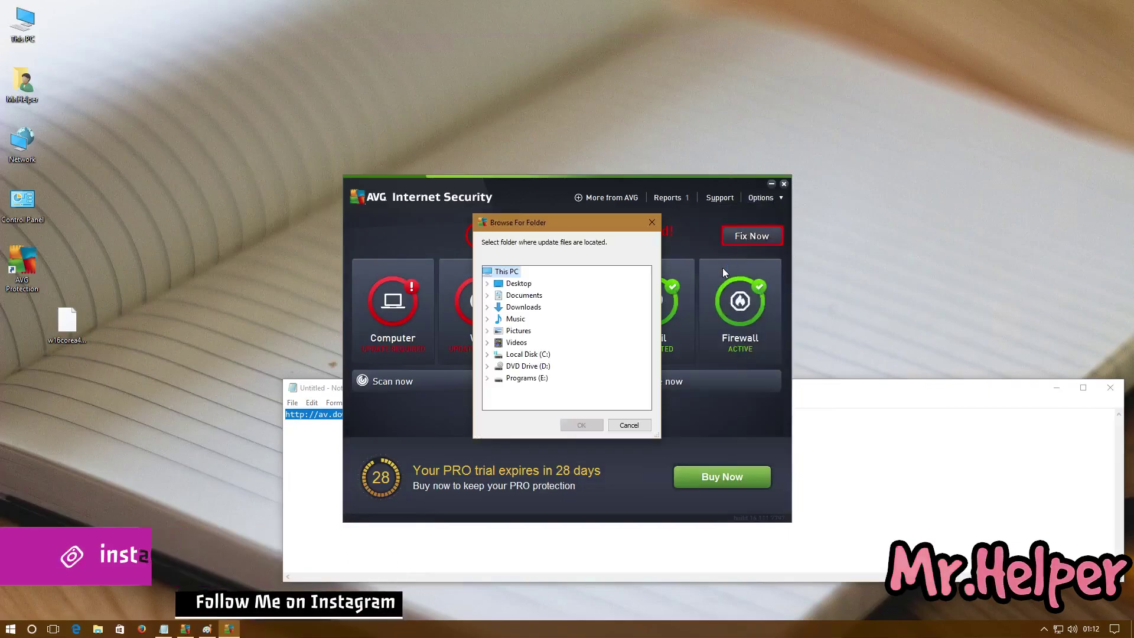
left_click(517, 284)
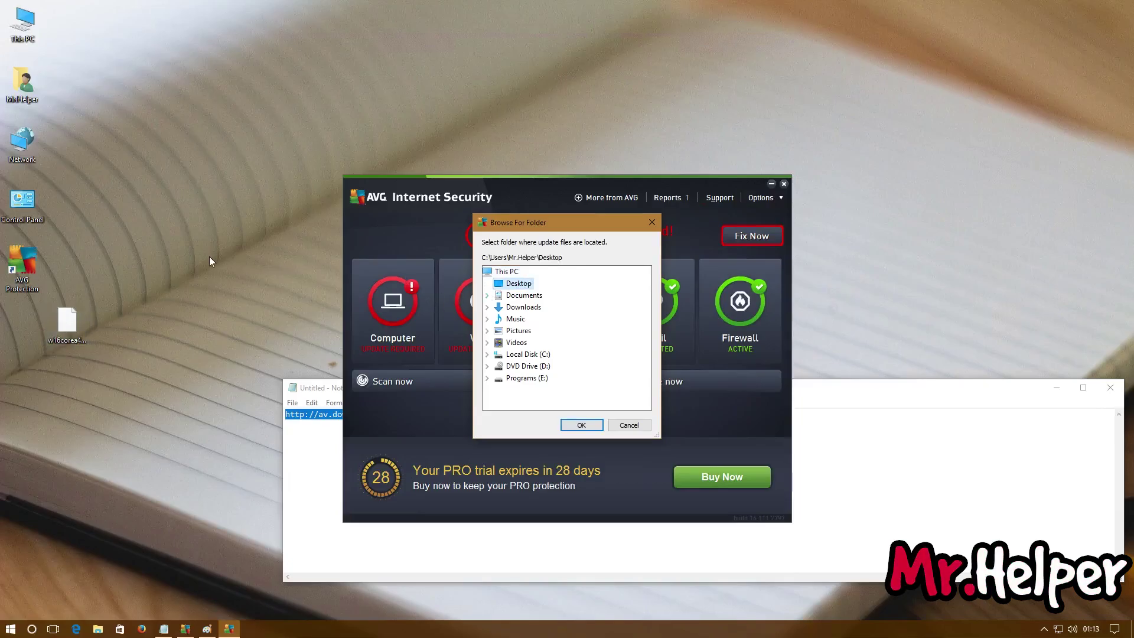
Create a new desktop folder holding the downloaded w16corea4776eq.bin file and select it as the update location.
right_click(211, 256)
mouse_move(324, 355)
left_click(366, 354)
key("Return")
left_click_drag(66, 324, 200, 261)
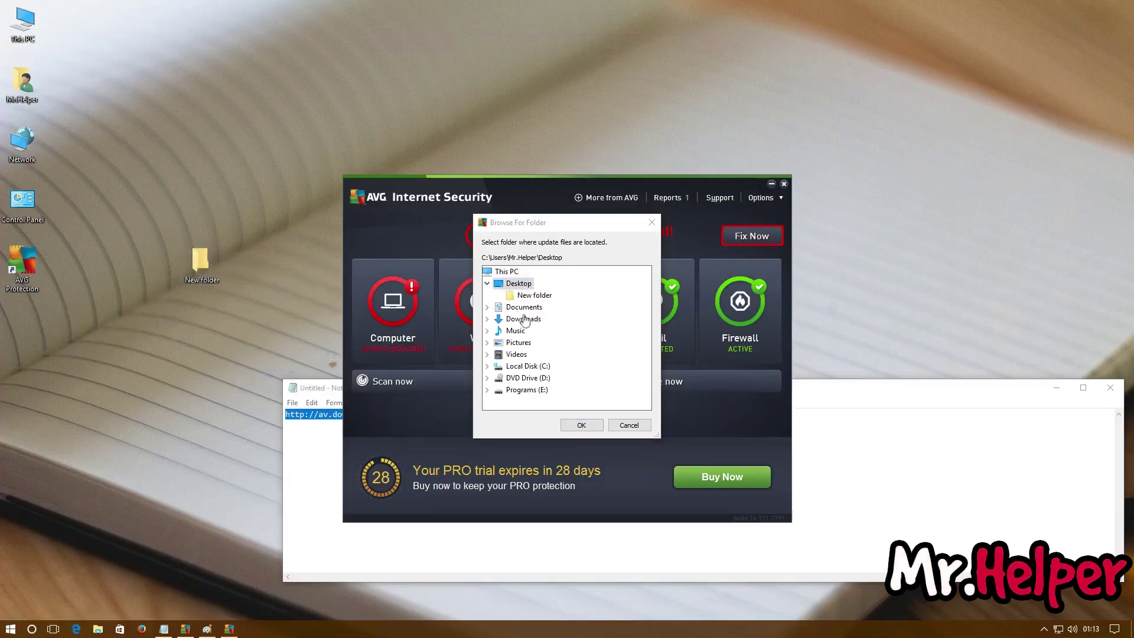
left_click(532, 296)
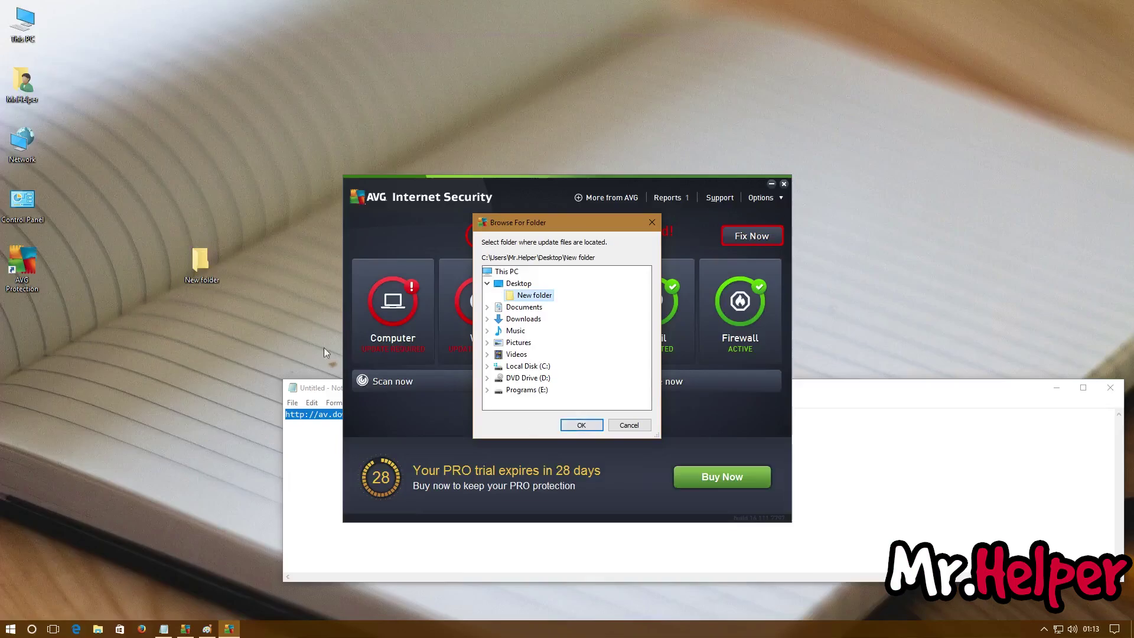
Rename the new desktop folder as Update and run the AVG update from it.
left_click(199, 282)
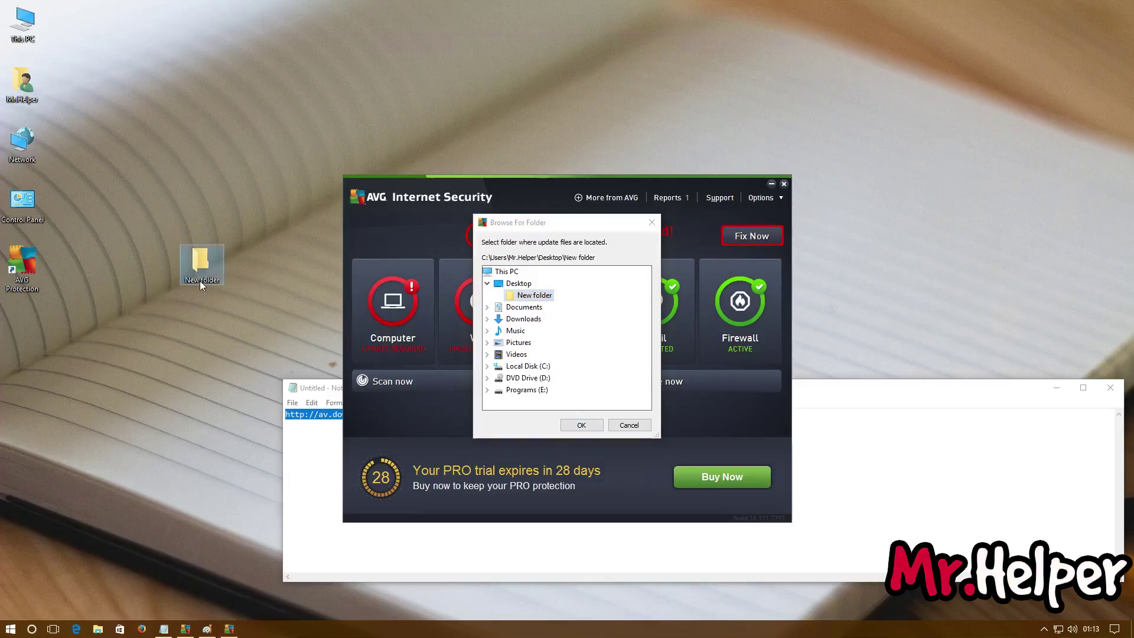
type("Update")
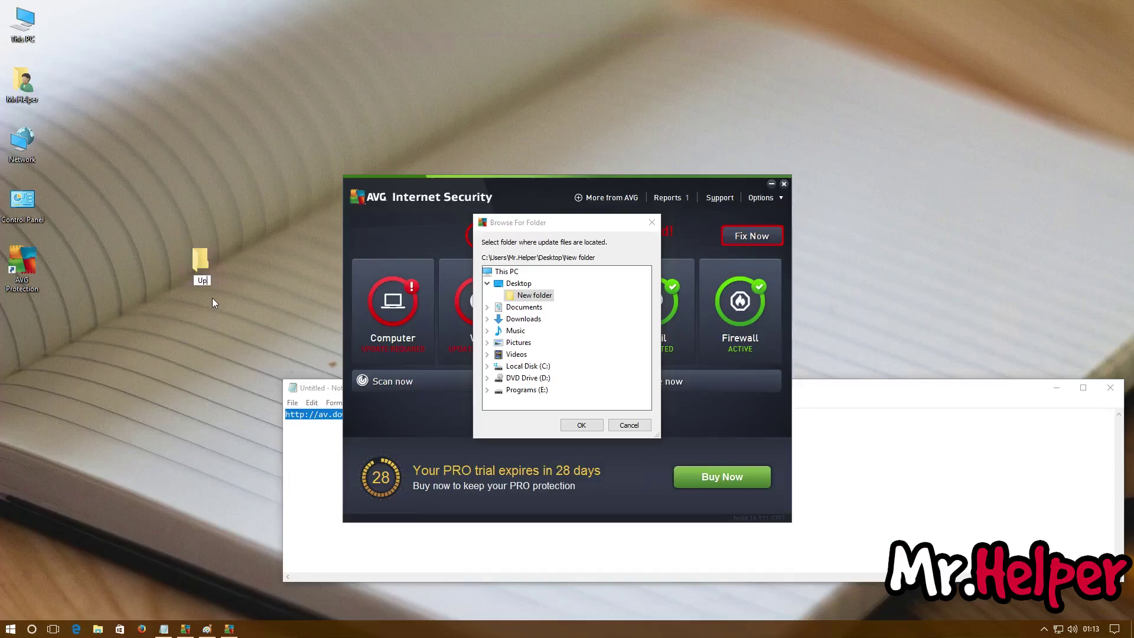
type("date")
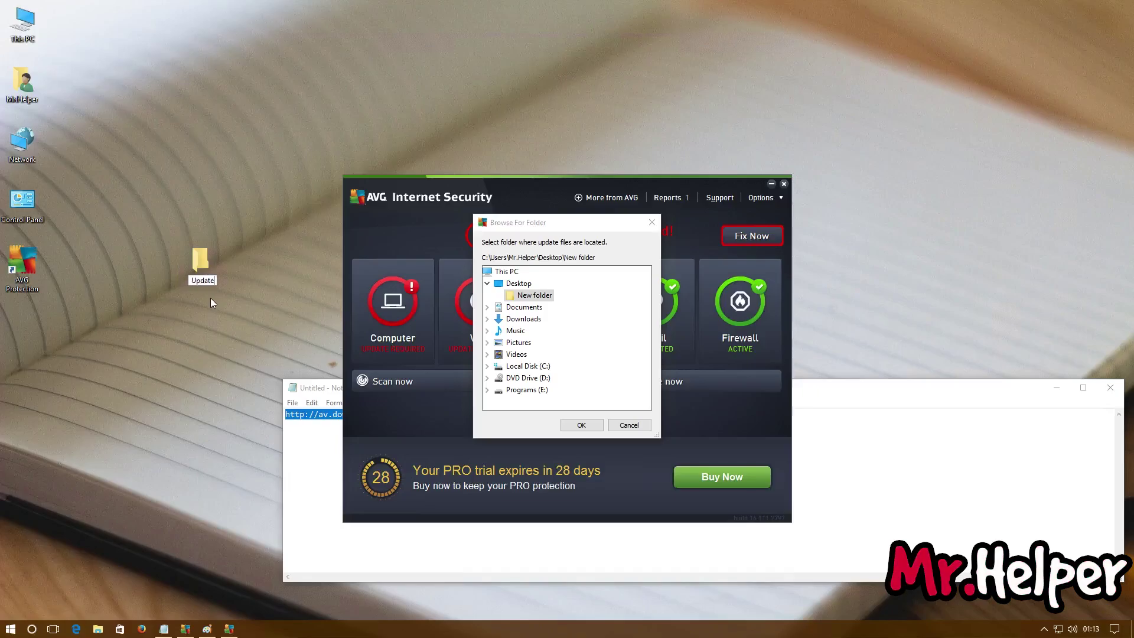
key("Return")
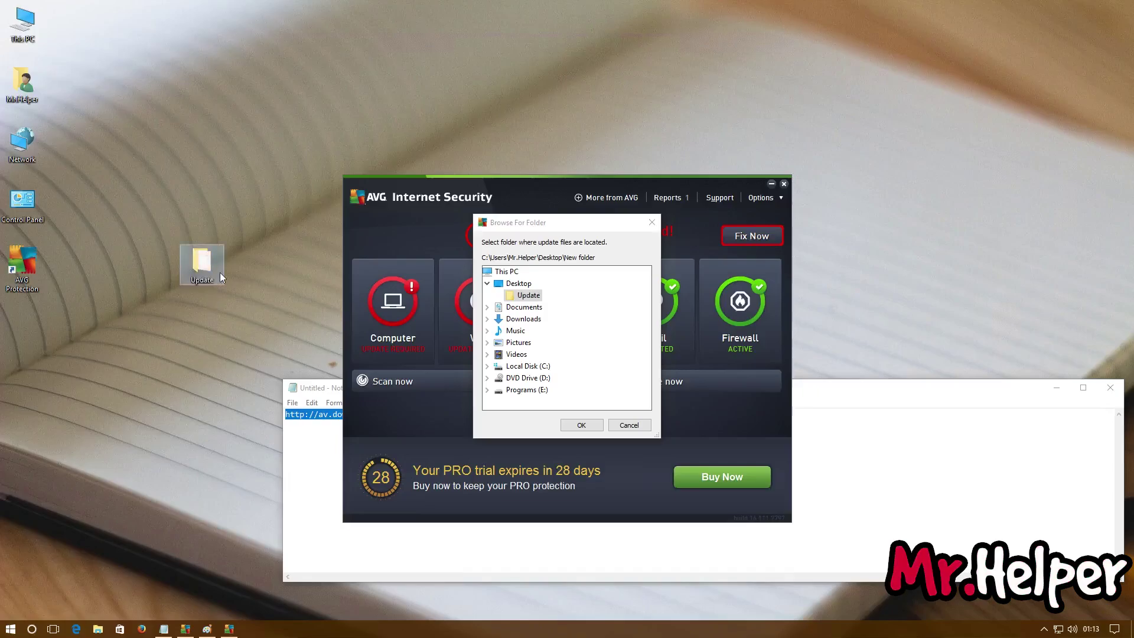
left_click(529, 297)
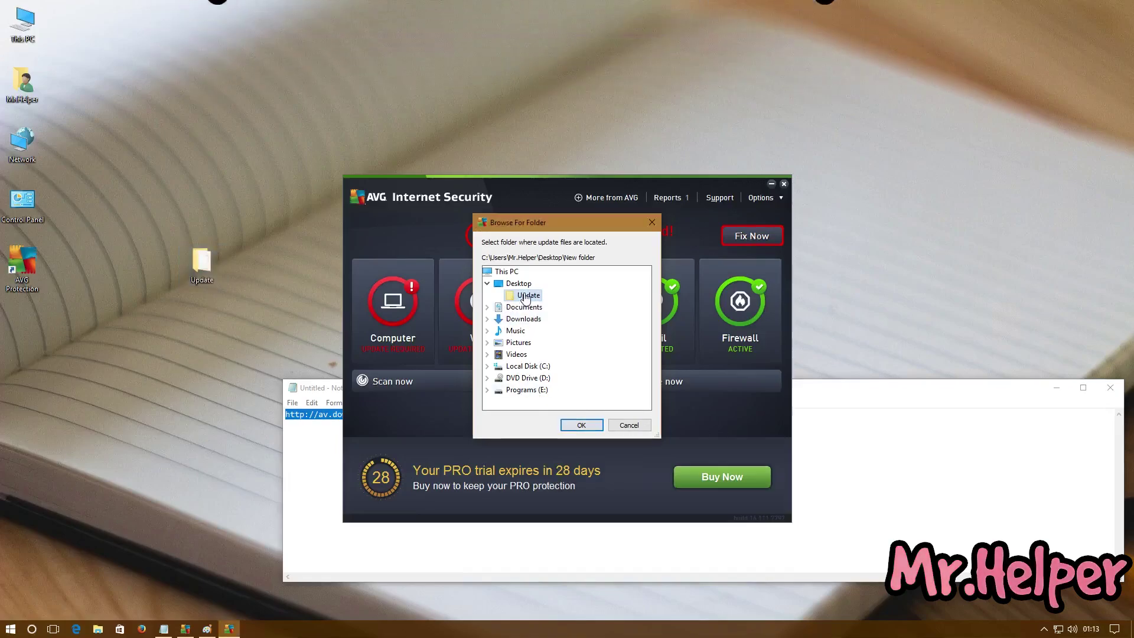
left_click(591, 424)
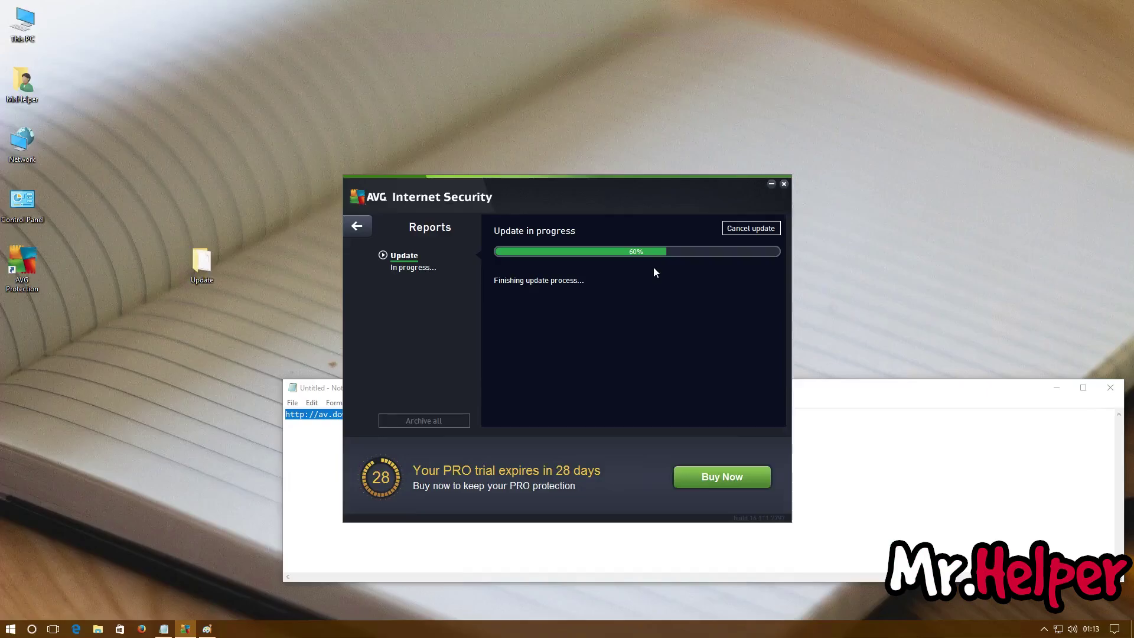
Return AVG to its overview screen and minimize the Notepad window.
left_click(320, 387)
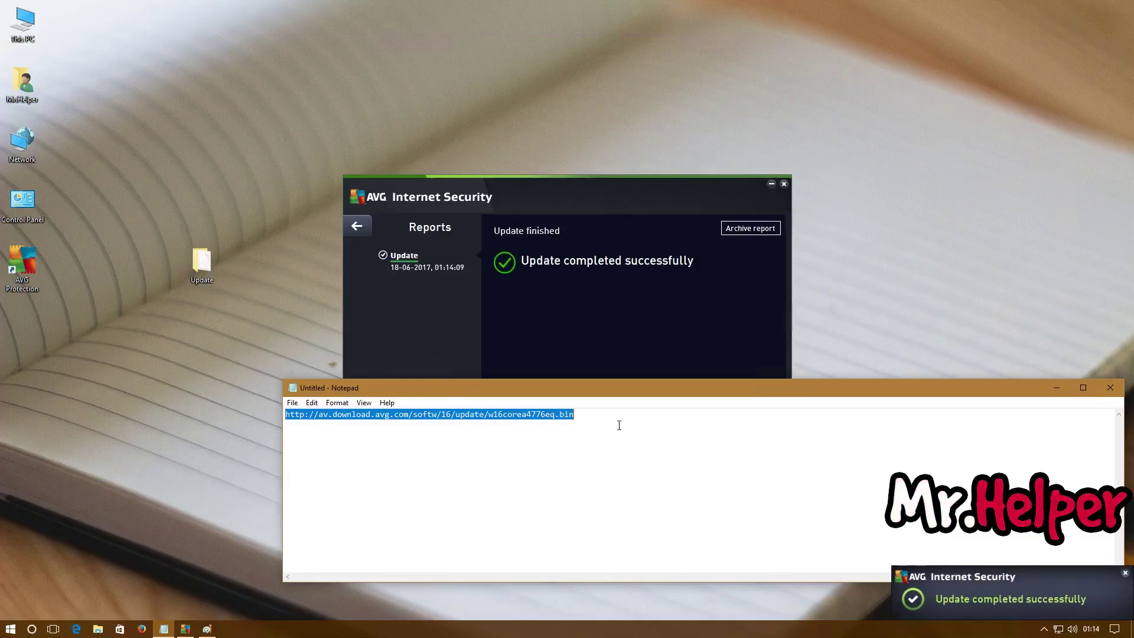
left_click_drag(619, 423, 281, 430)
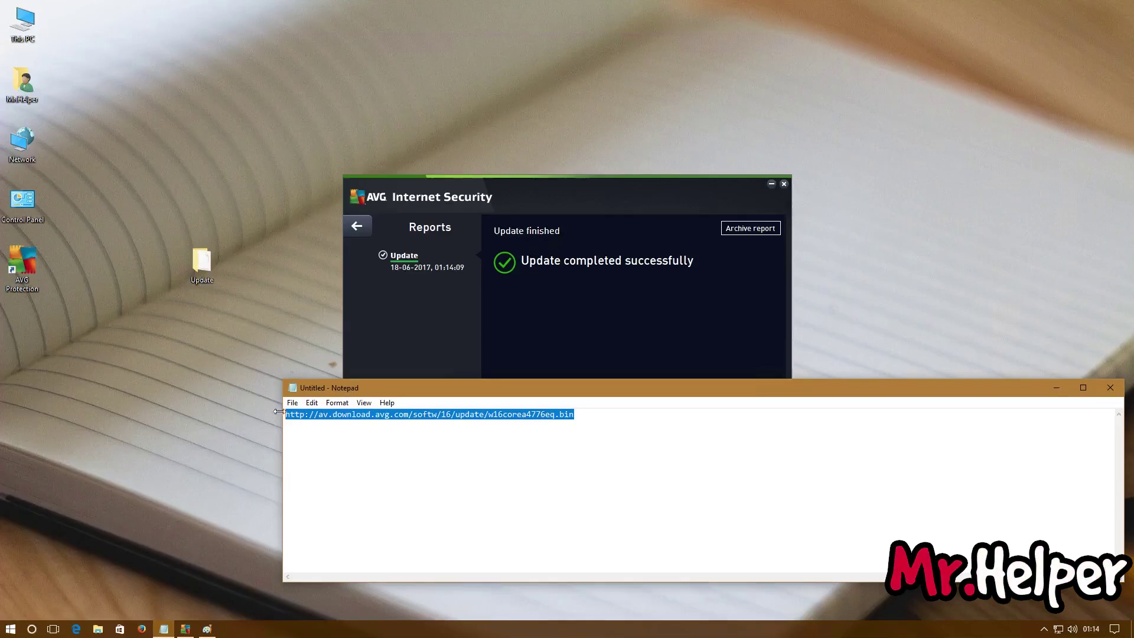
left_click(354, 223)
left_click(1051, 394)
left_click(1052, 395)
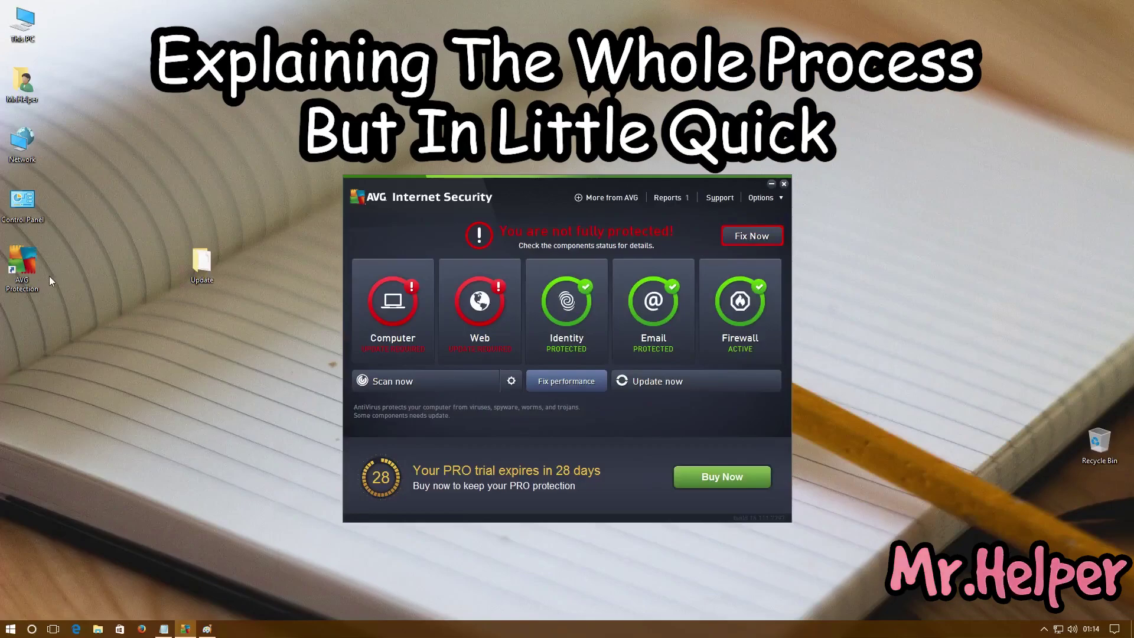
left_click(159, 630)
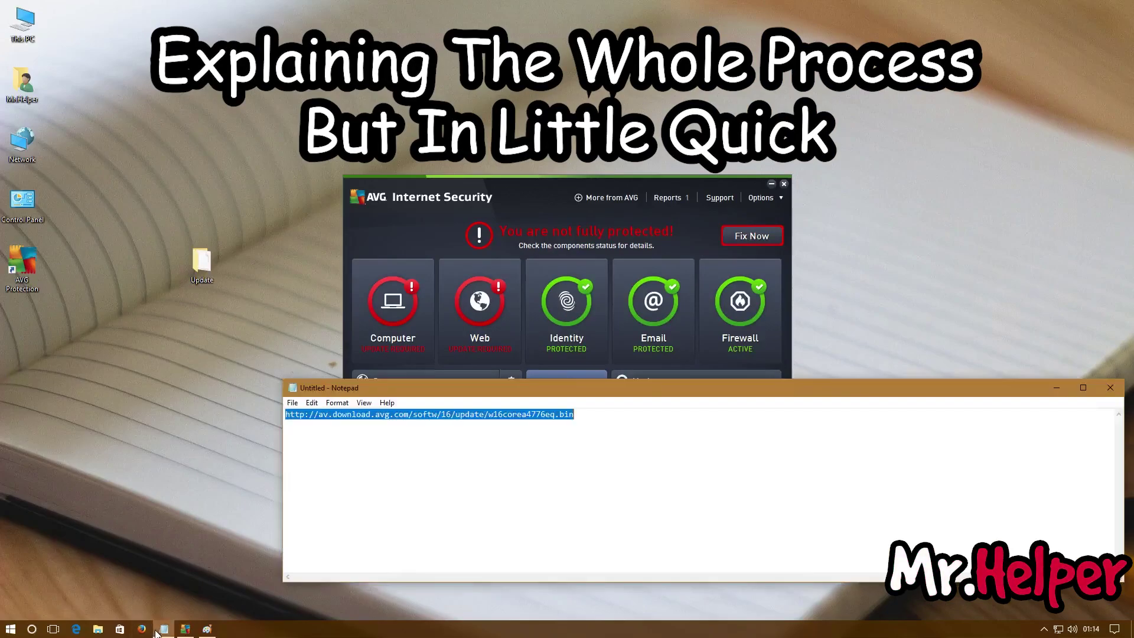
left_click(158, 630)
left_click(208, 630)
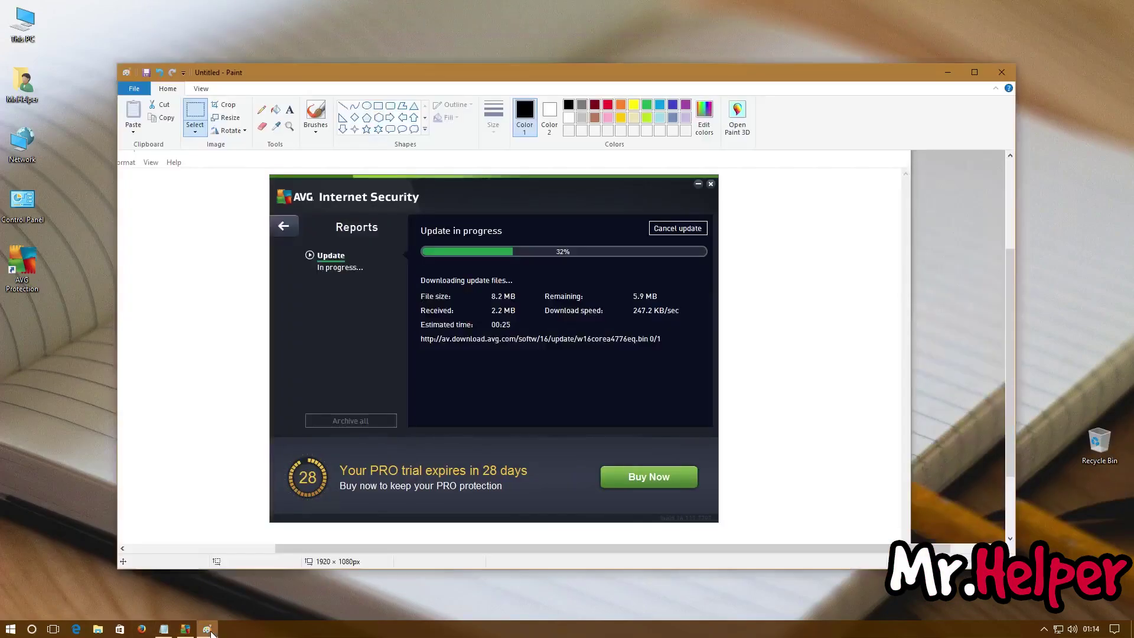
left_click(208, 629)
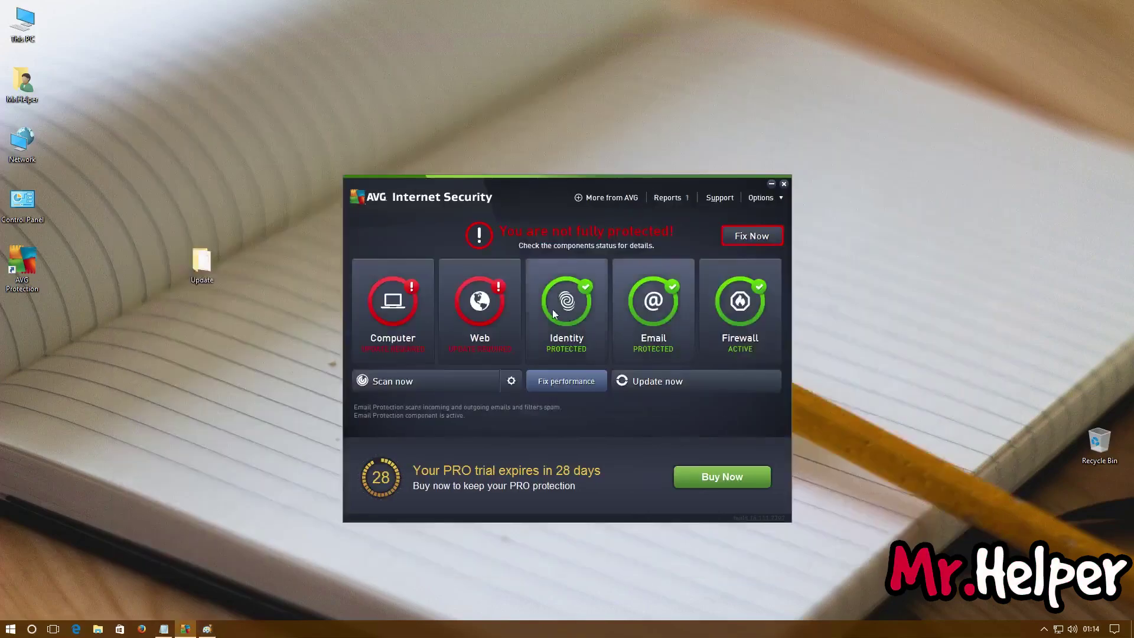
Start an online AVG update and replace the old Paint picture with a pasted screenshot of the update's progress.
left_click(692, 382)
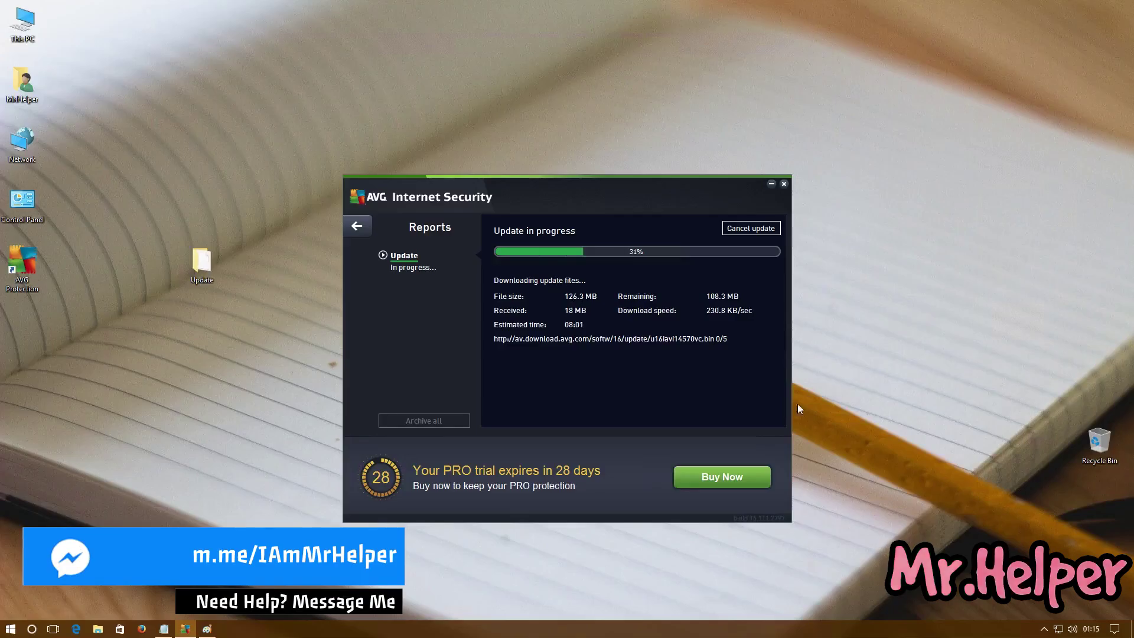
left_click(207, 628)
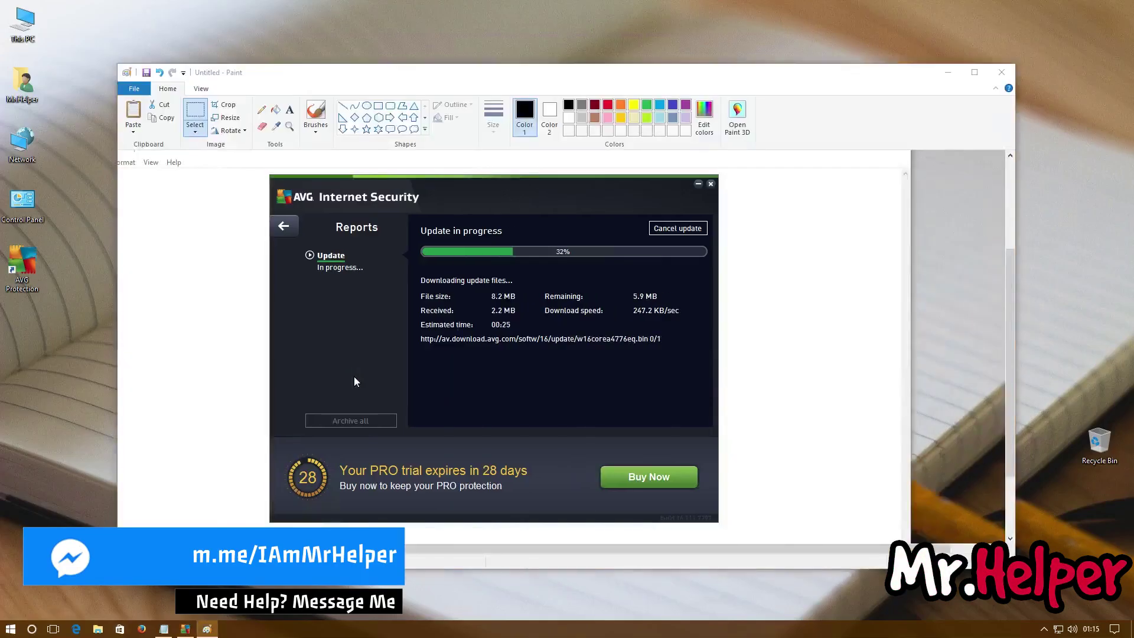
key("alt+F4")
left_click(569, 326)
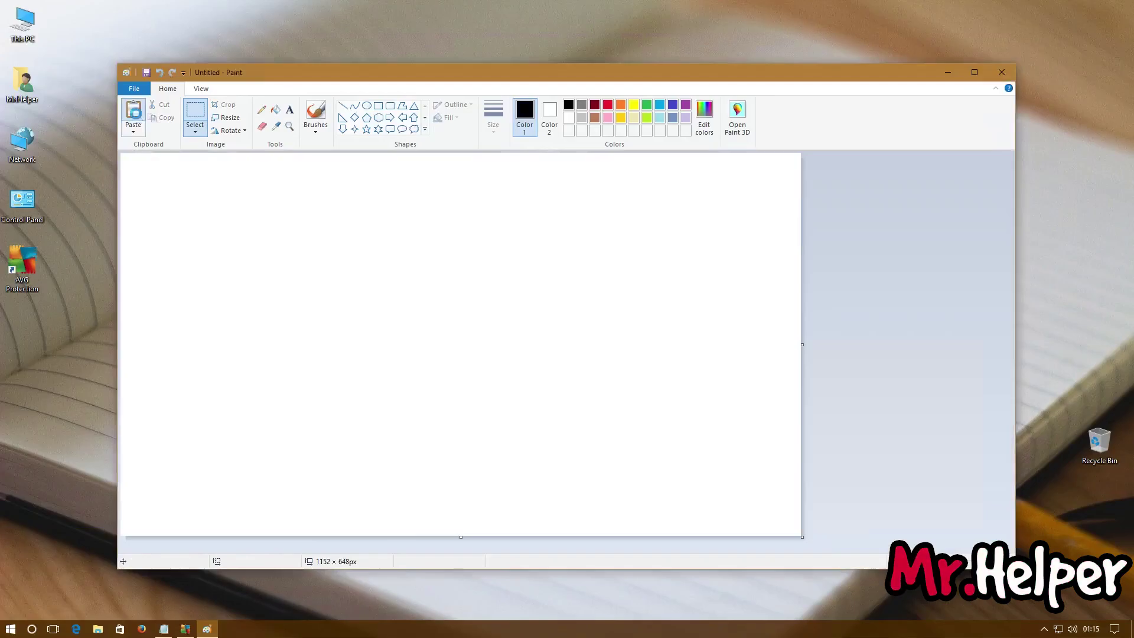
left_click(135, 113)
scroll(682, 458, "down", 5)
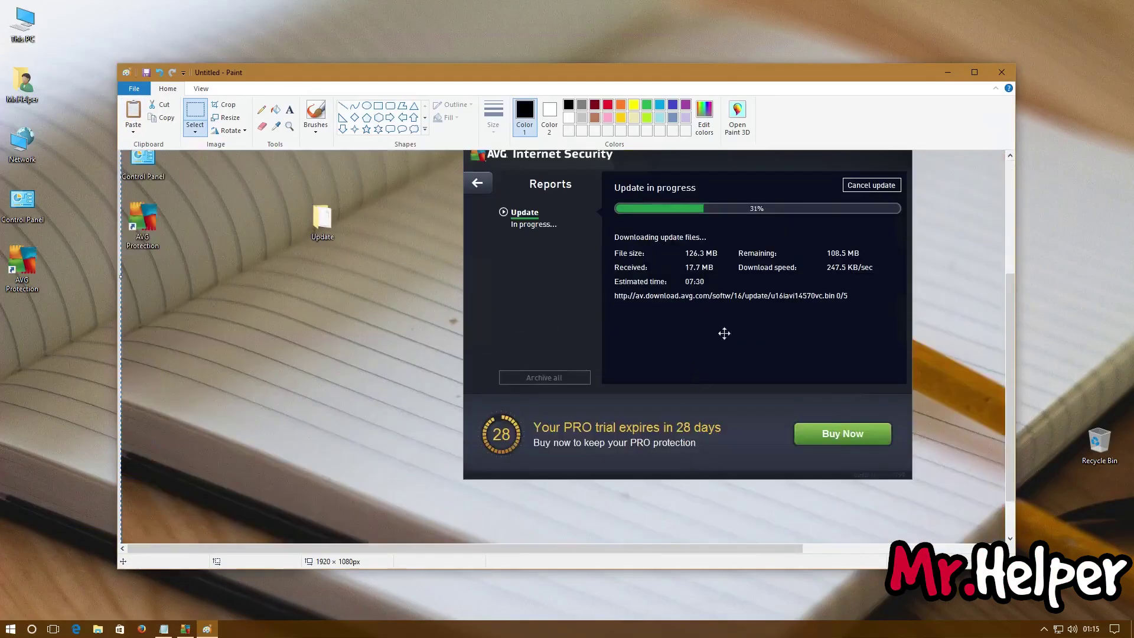
Cancel the running AVG update, leave its report and bring the Paint screenshot back to the front.
left_click(185, 629)
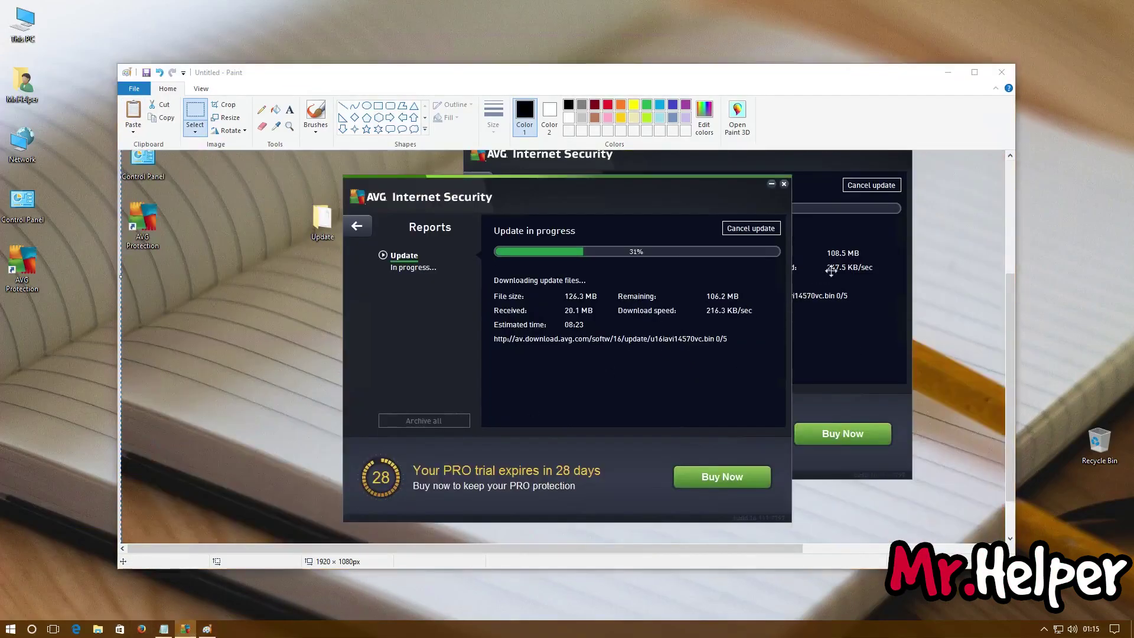
left_click(770, 235)
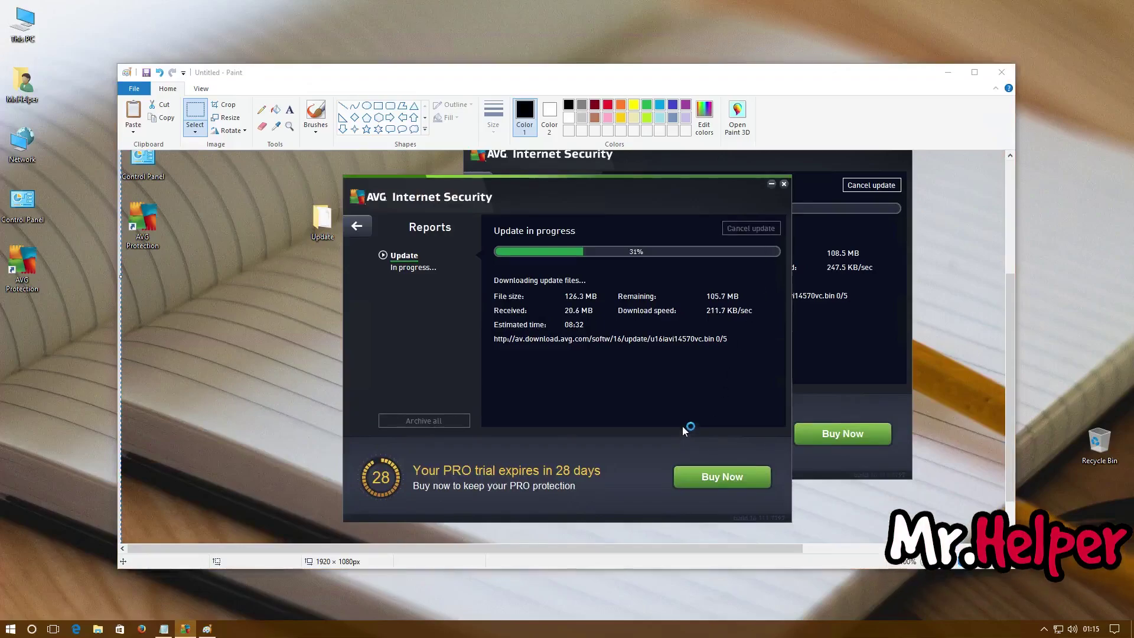
left_click(359, 227)
left_click(823, 89)
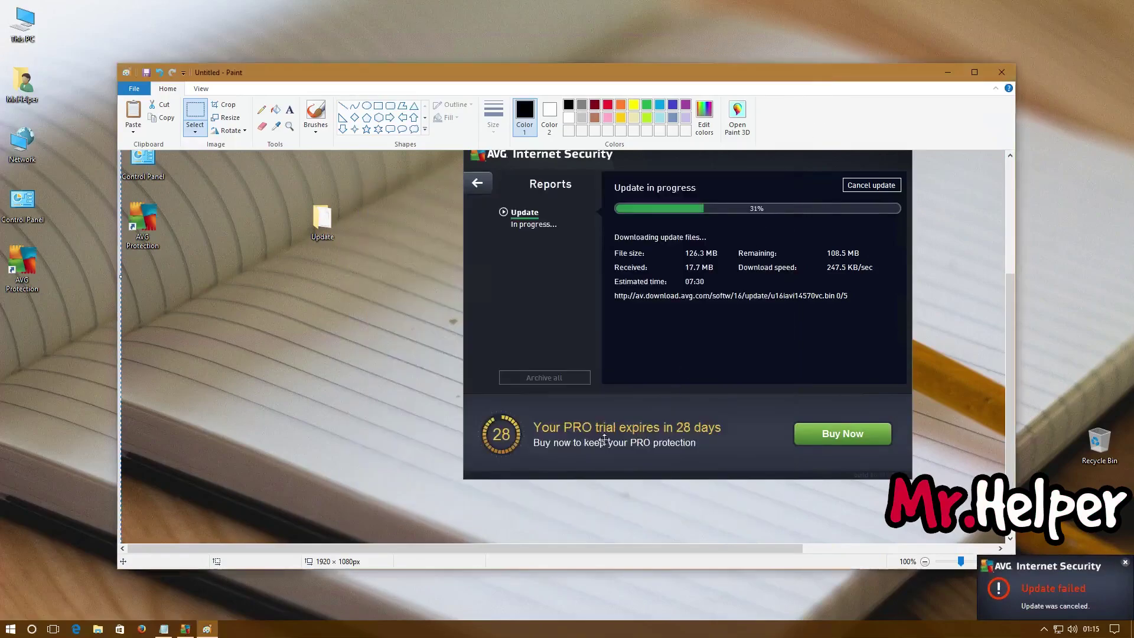
Duplicate the saved AVG update link onto a second line in Notepad.
left_click(168, 629)
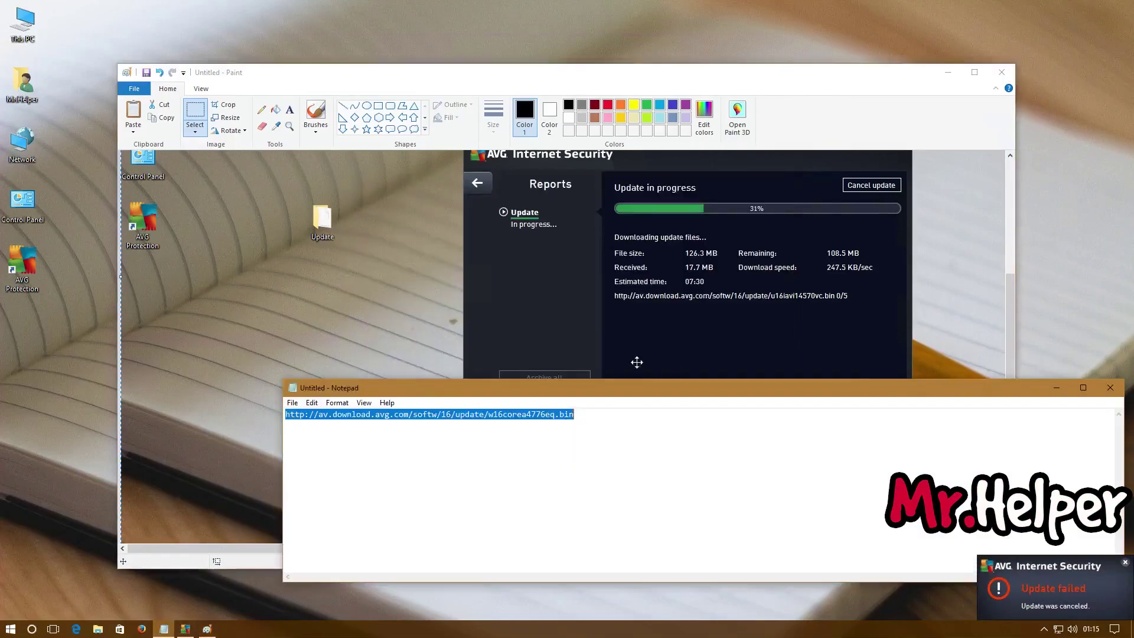
left_click(587, 413)
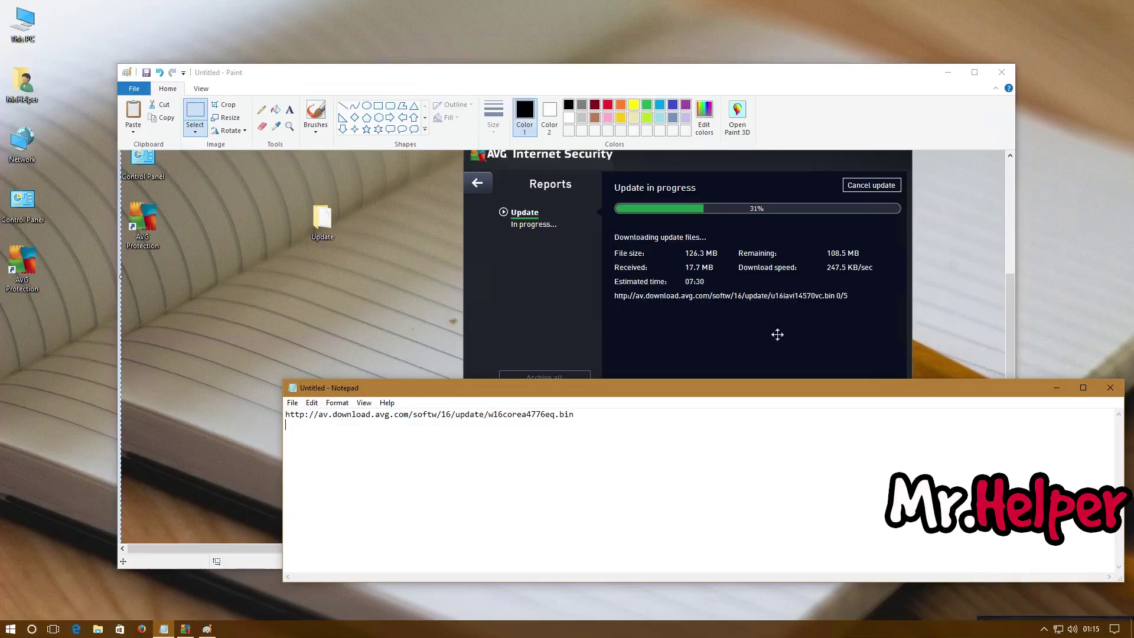
left_click_drag(490, 415, 589, 415)
left_click(593, 417)
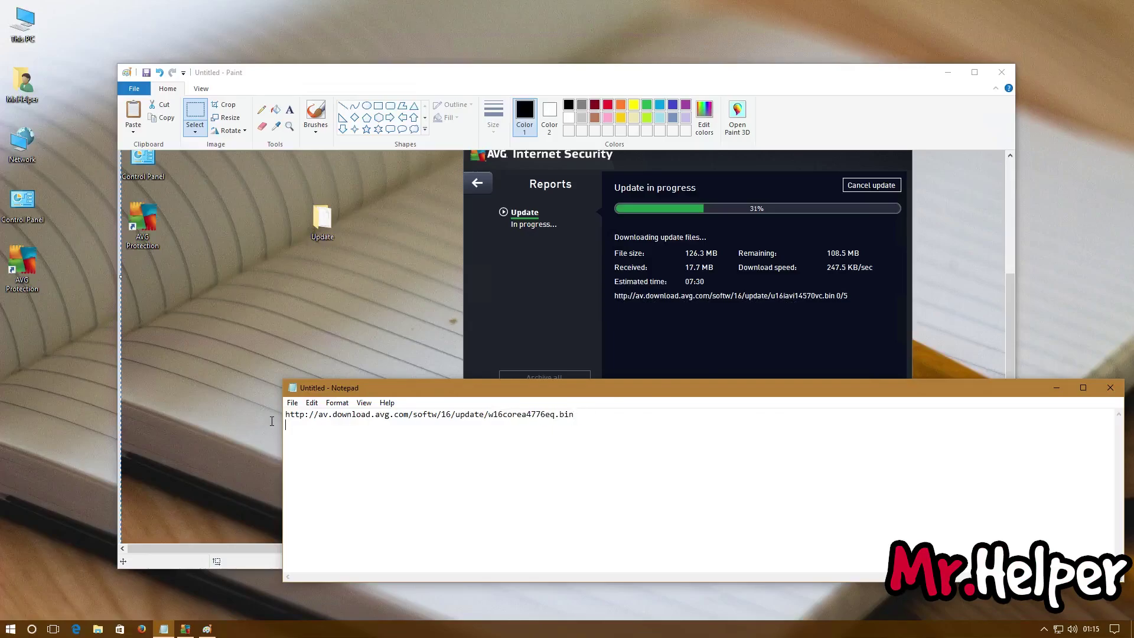
key("ctrl+a")
key("ctrl+c")
left_click(594, 416)
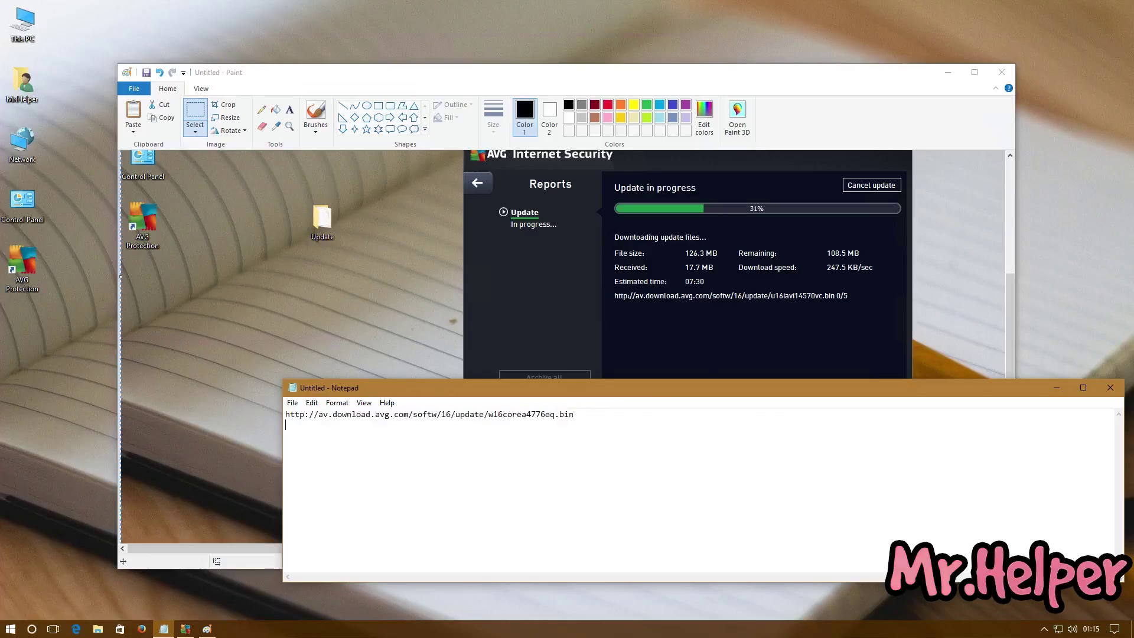
key("Return")
key("ctrl+v")
Replace the file name in the second Notepad link with u16iavi14570vc.bin, as shown in the Paint screenshot.
left_click_drag(574, 426, 542, 426)
key("ctrl+shift+Left")
key("ctrl+shift+Left")
key("BackSpace")
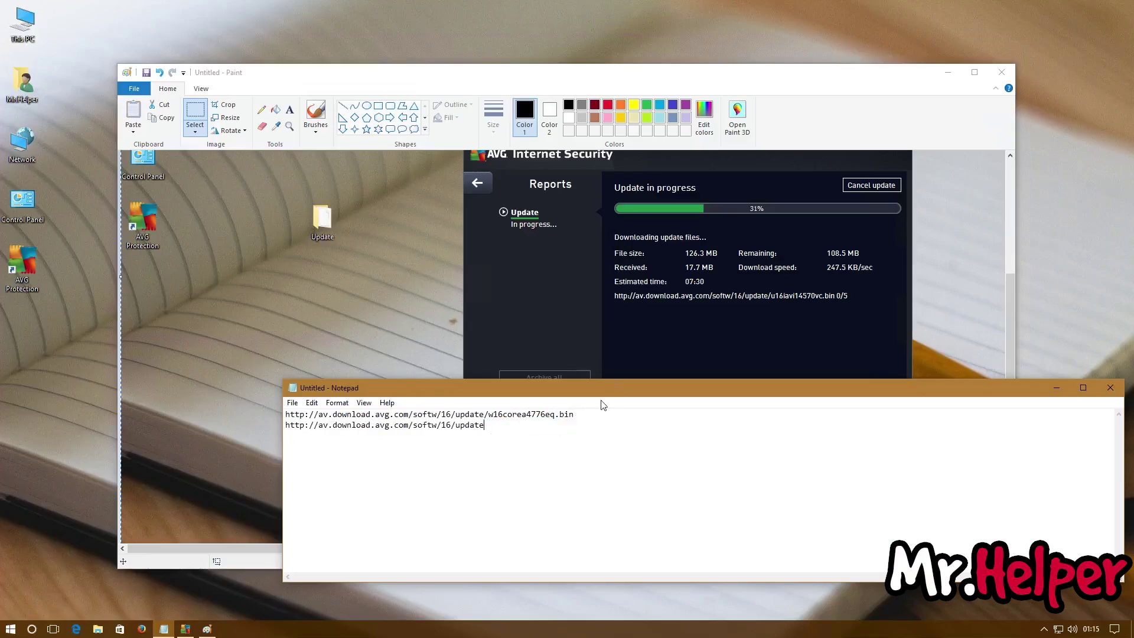
type("/")
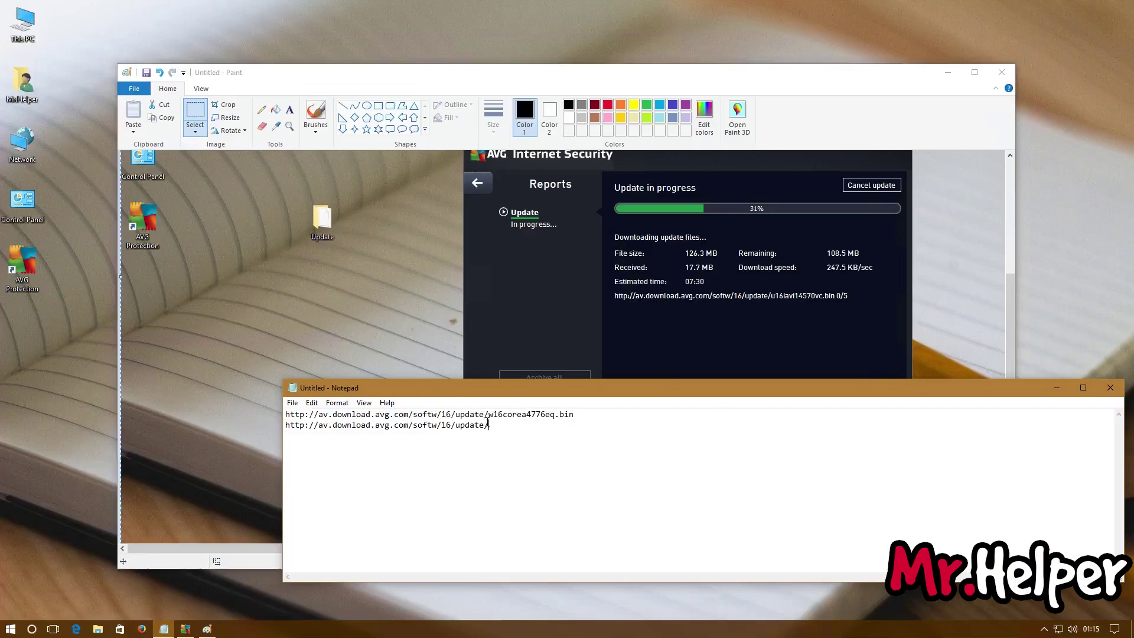
type("u")
type("16iavi")
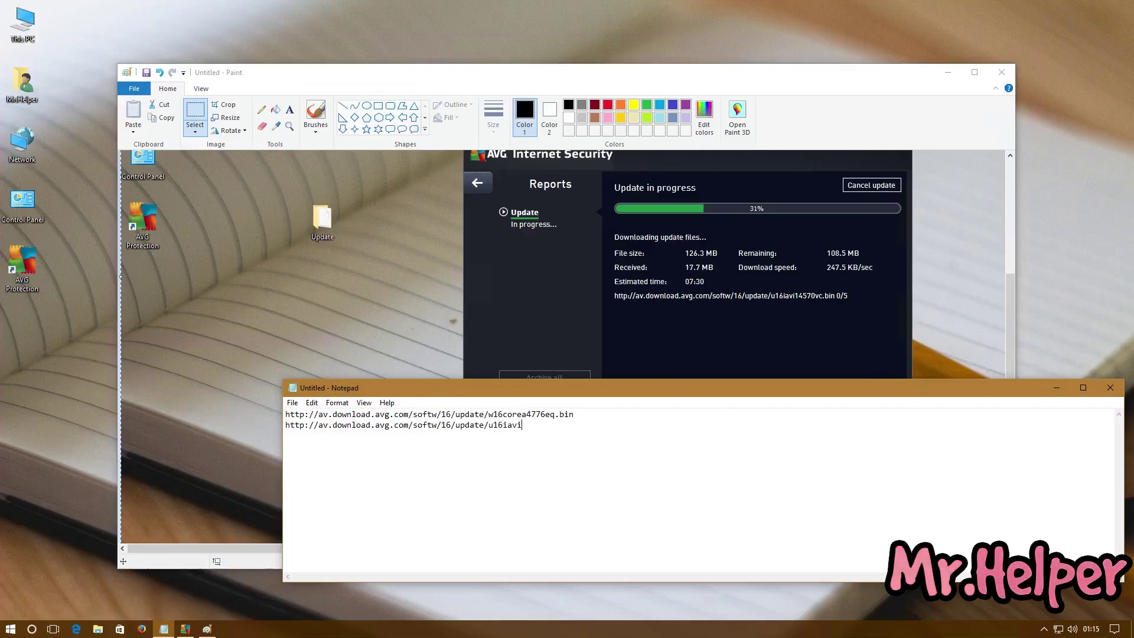
type("14570vc.bin")
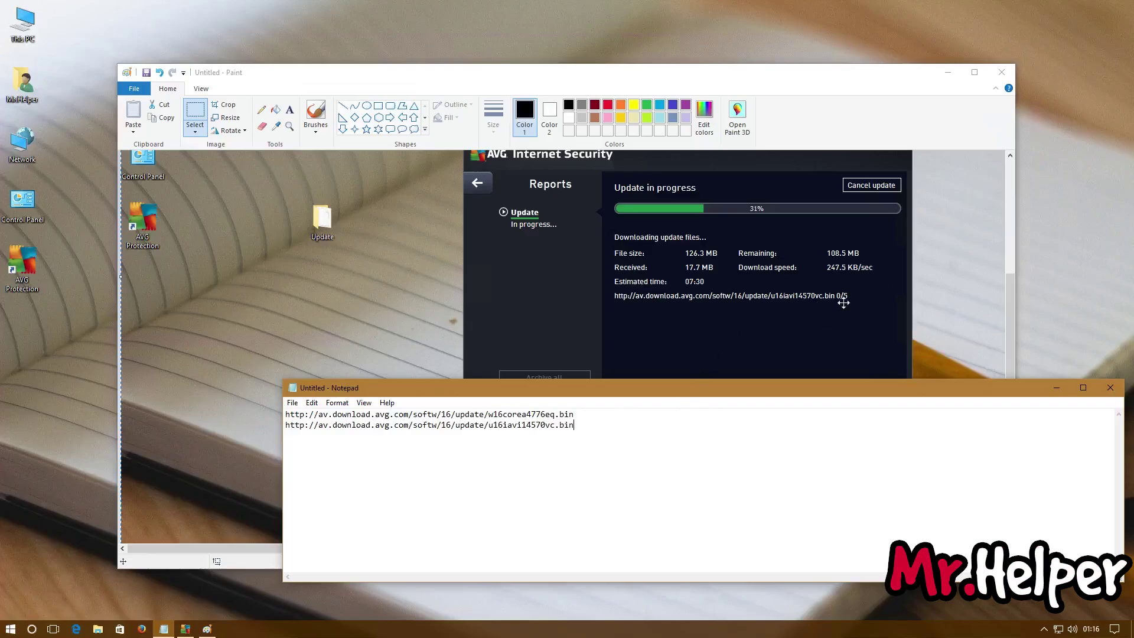
Copy the second link in Notepad, the one ending in u16iavi14570vc.bin.
key("ctrl+a")
left_click(300, 431)
key("shift+Up")
right_click(504, 427)
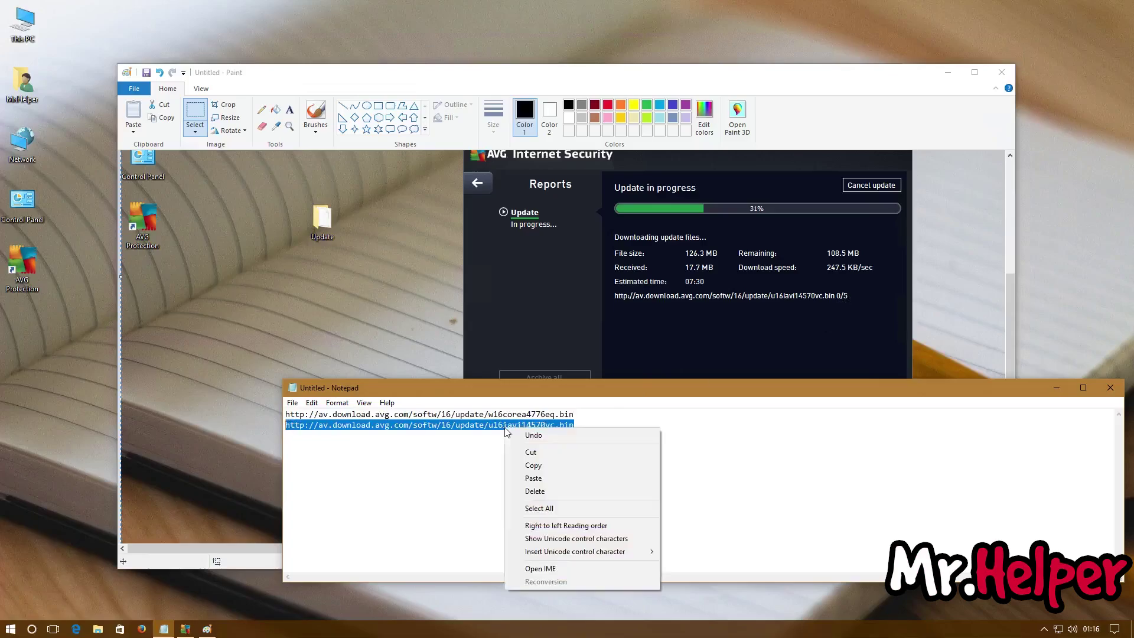
left_click(532, 466)
Switch to Firefox and load the copied u16iavi14570vc.bin link in the browser.
left_click(150, 630)
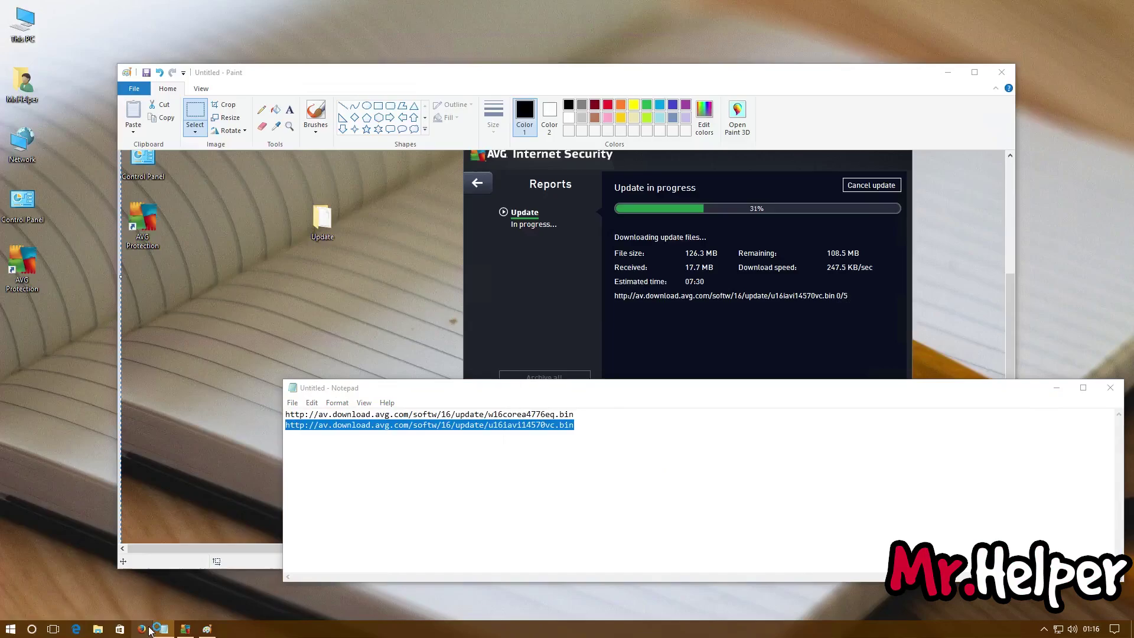
left_click(148, 630)
right_click(367, 82)
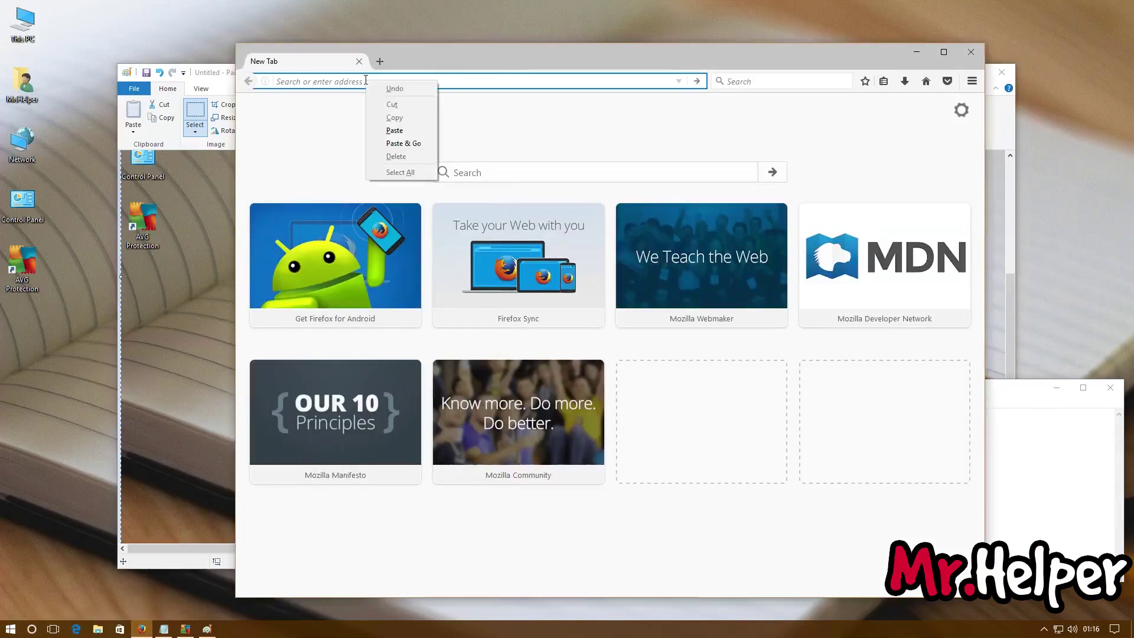
left_click(394, 130)
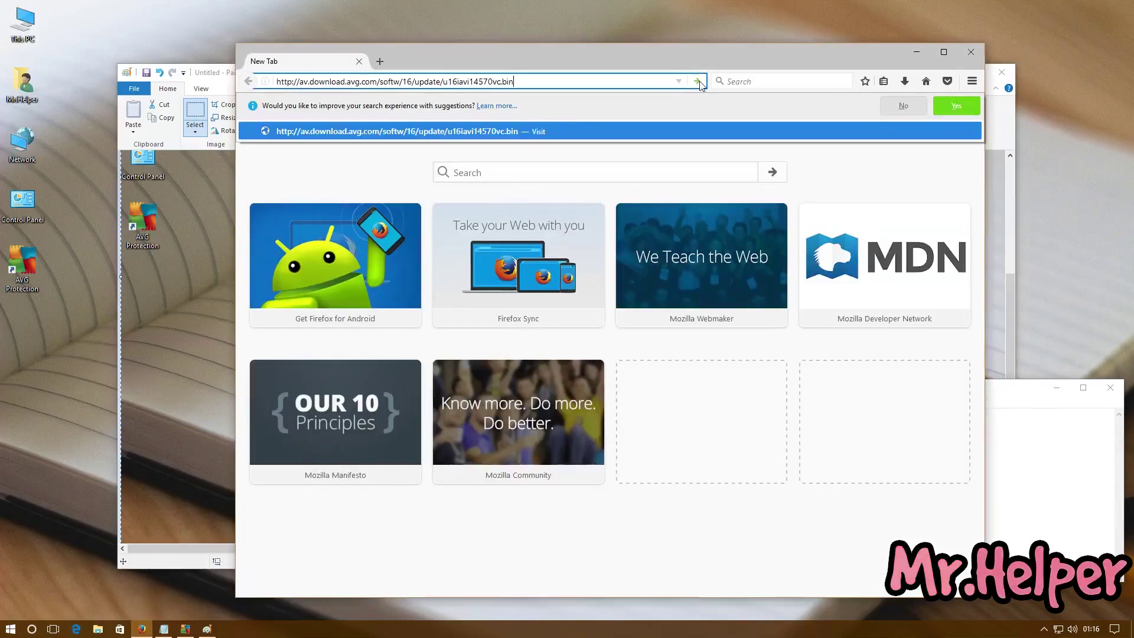
left_click(698, 81)
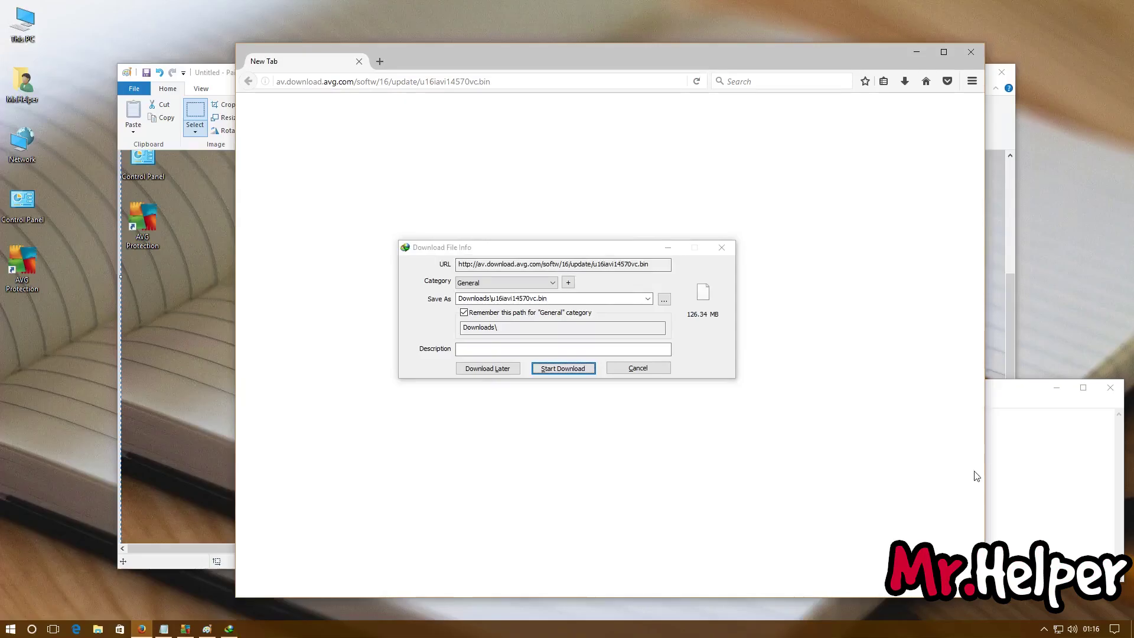
Move the Download File Info dialog aside and compare its file size and file name with the Paint screenshot.
left_click(995, 473)
left_click(916, 52)
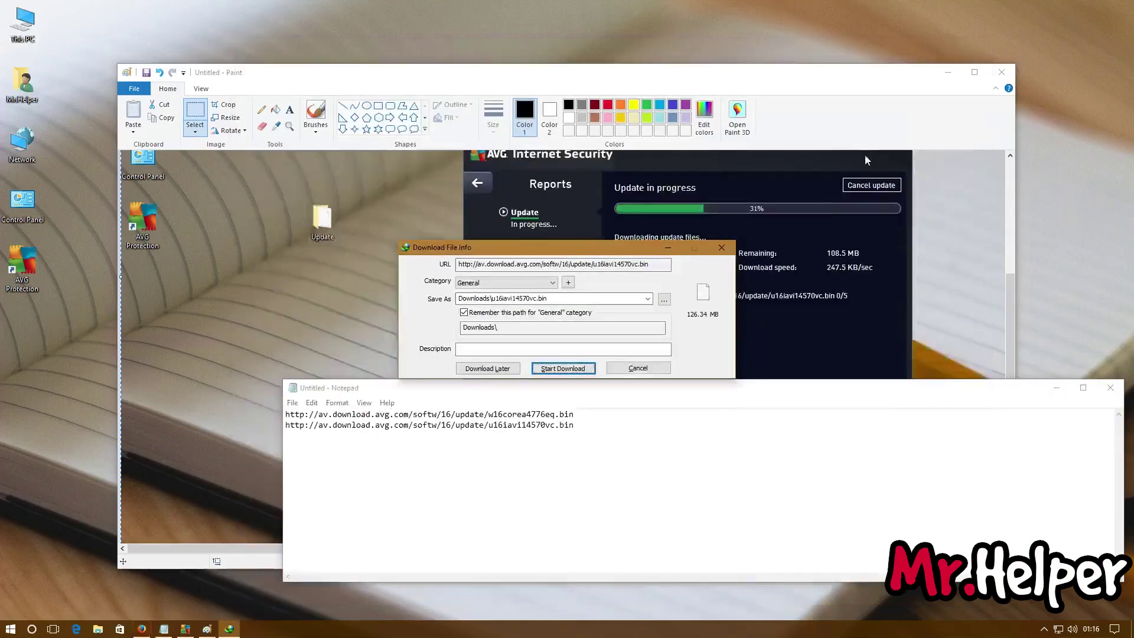
left_click_drag(555, 250, 402, 214)
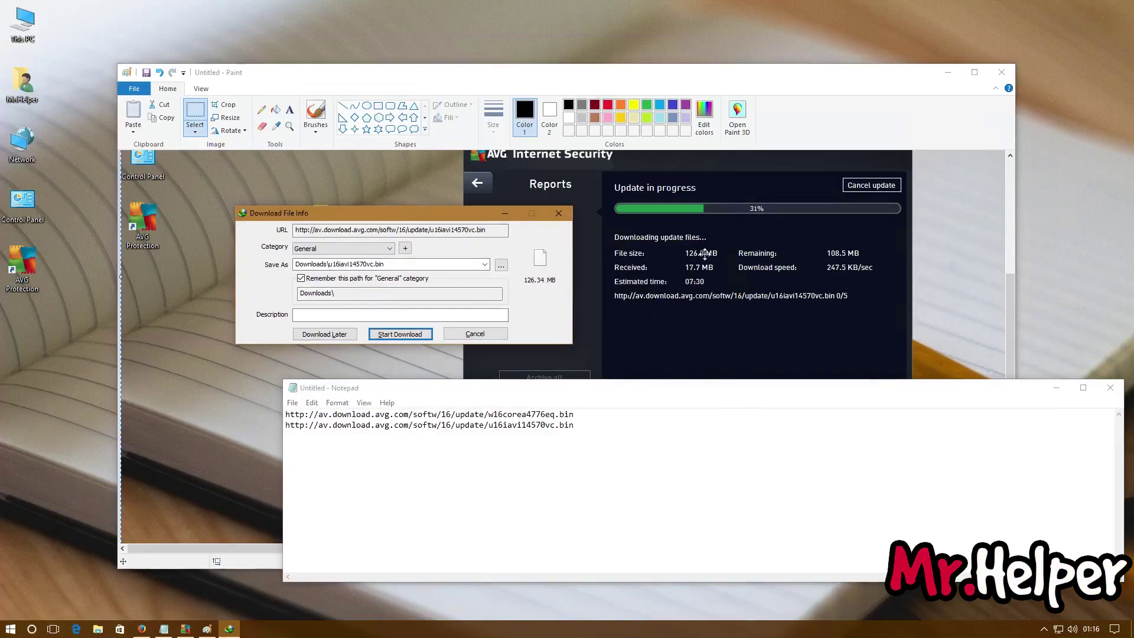
left_click(673, 253)
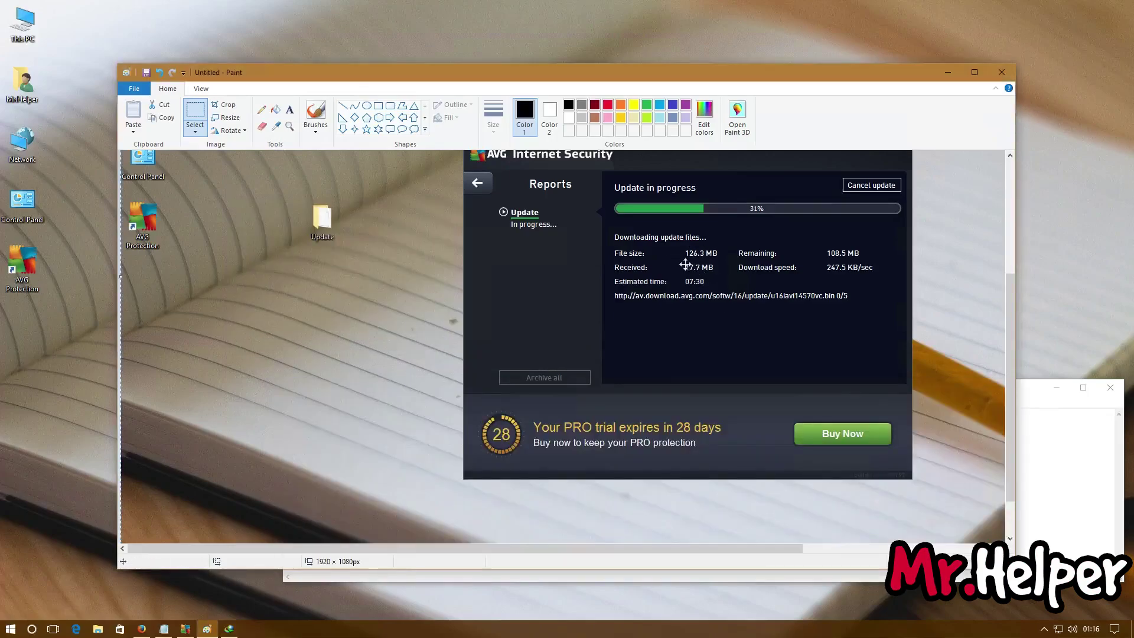
left_click(1058, 473)
left_click(229, 629)
double_click(416, 265)
Start the download of u16iavi14570vc.bin and decline the help on fixing the Firefox integration.
left_click(399, 334)
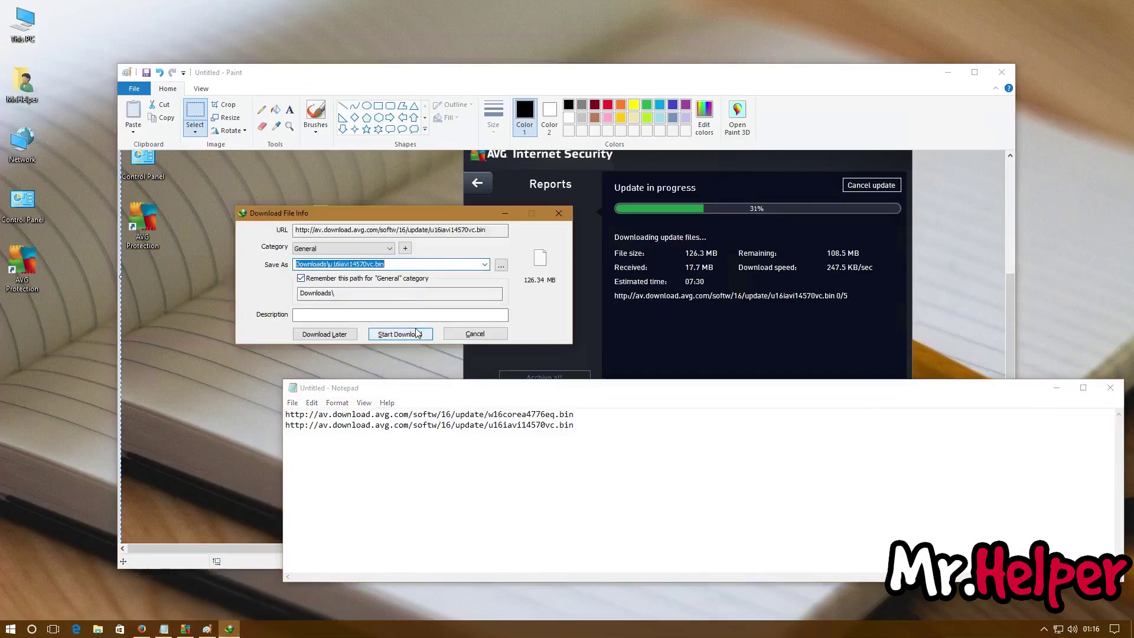
left_click(685, 330)
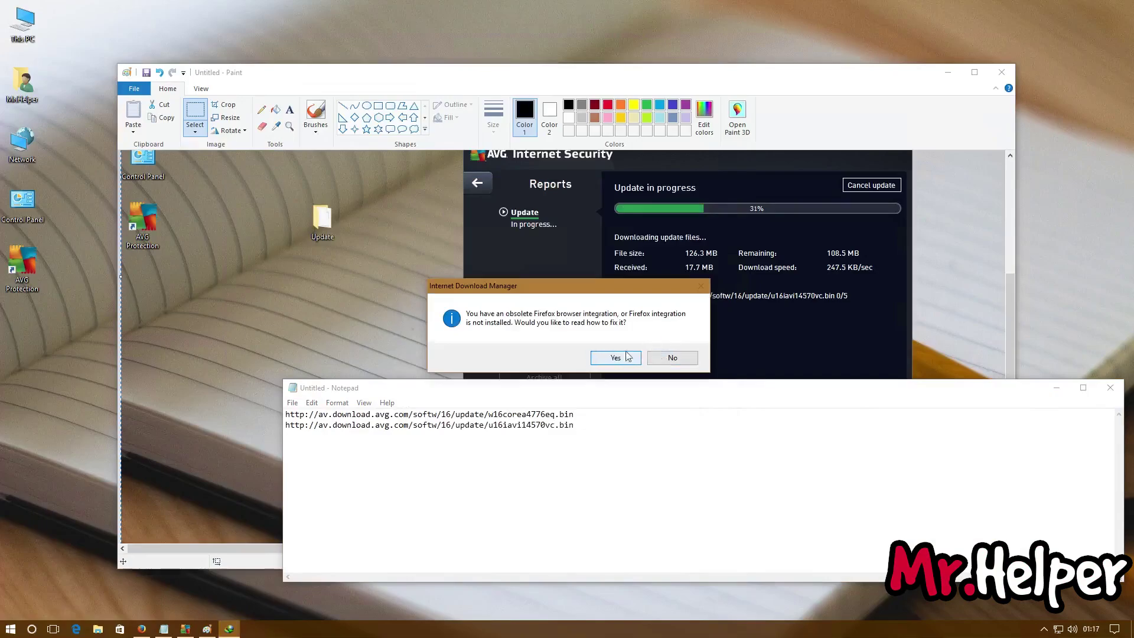
left_click(655, 358)
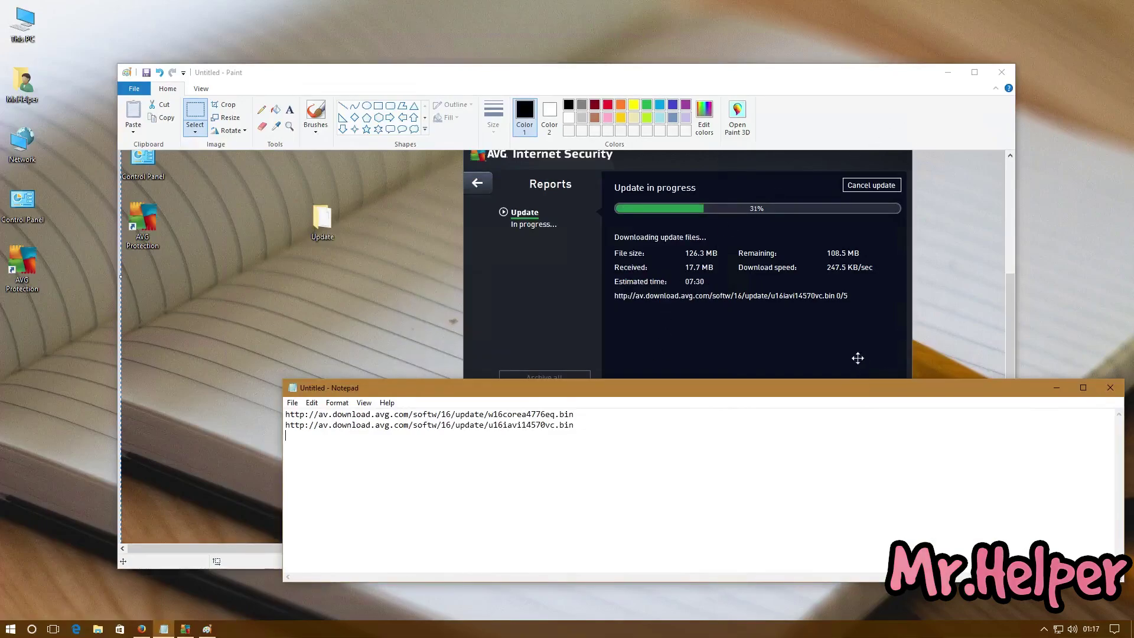
Move the Notepad window out of the way and replace Firefox's download tab with a new blank tab.
left_click_drag(650, 397, 378, 407)
left_click(780, 404)
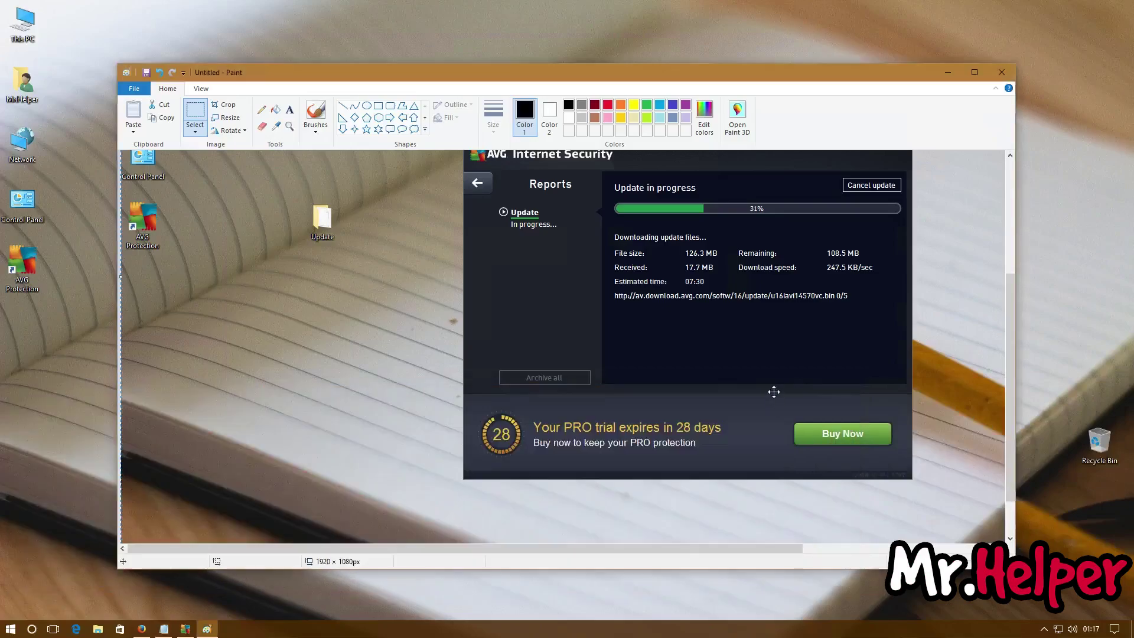
left_click(141, 629)
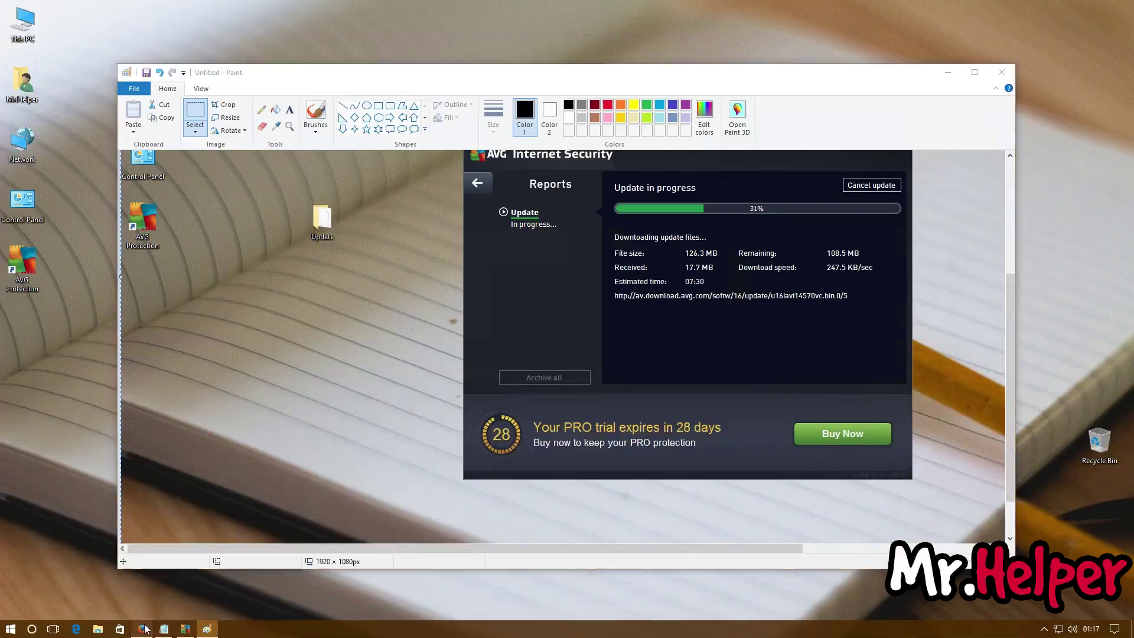
left_click(381, 61)
left_click(358, 61)
left_click(914, 52)
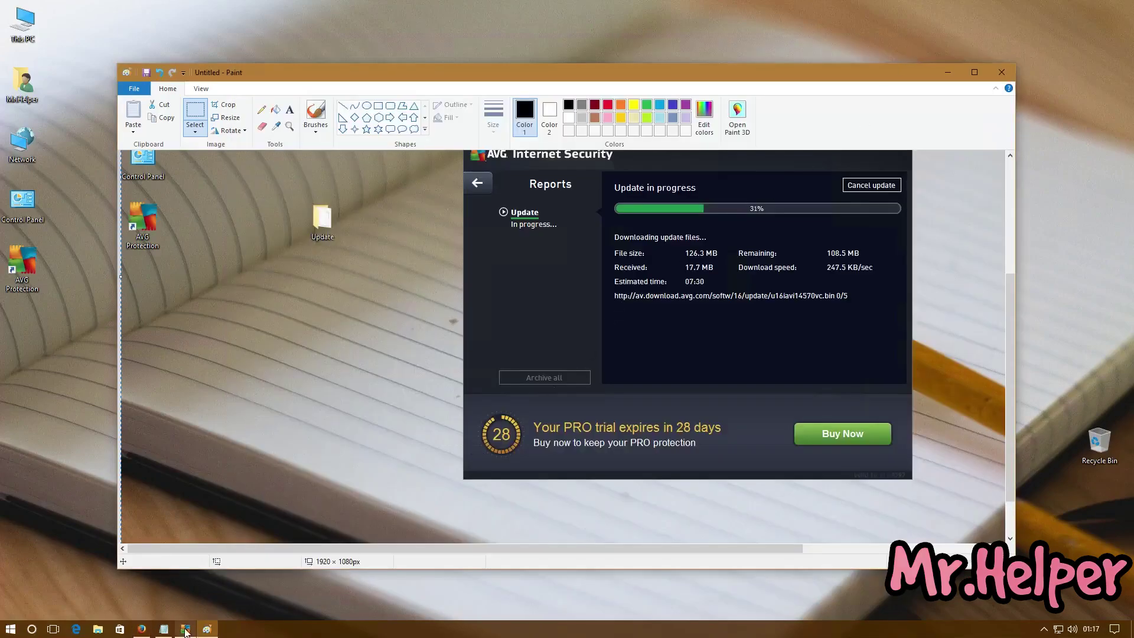
Search the web in Firefox for "avg update file".
left_click(142, 629)
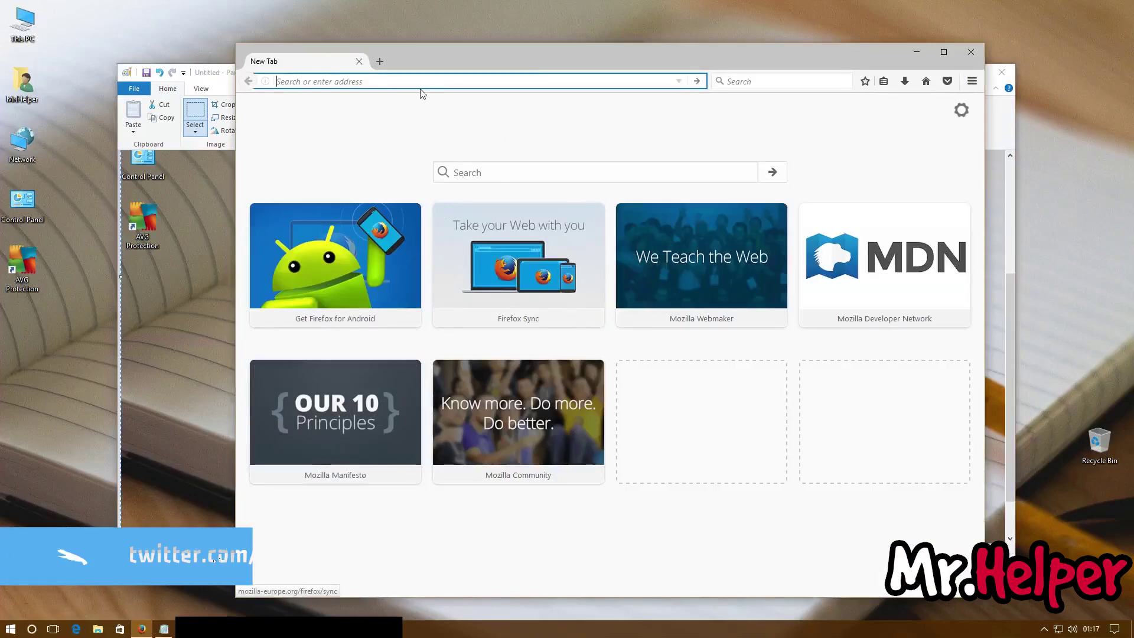
left_click(915, 52)
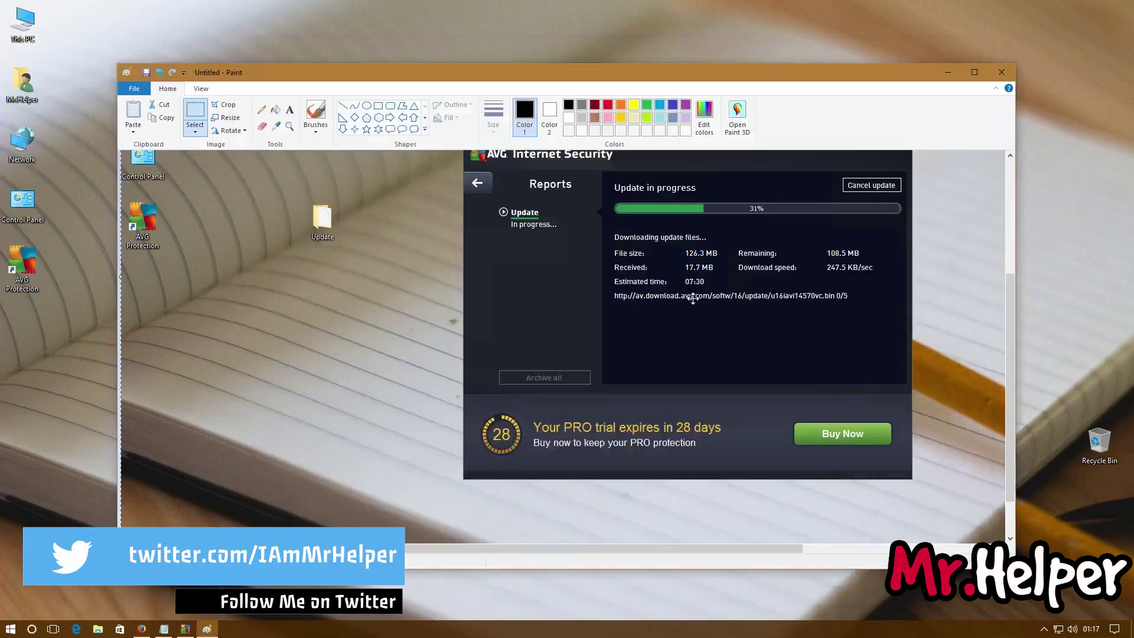
left_click(142, 629)
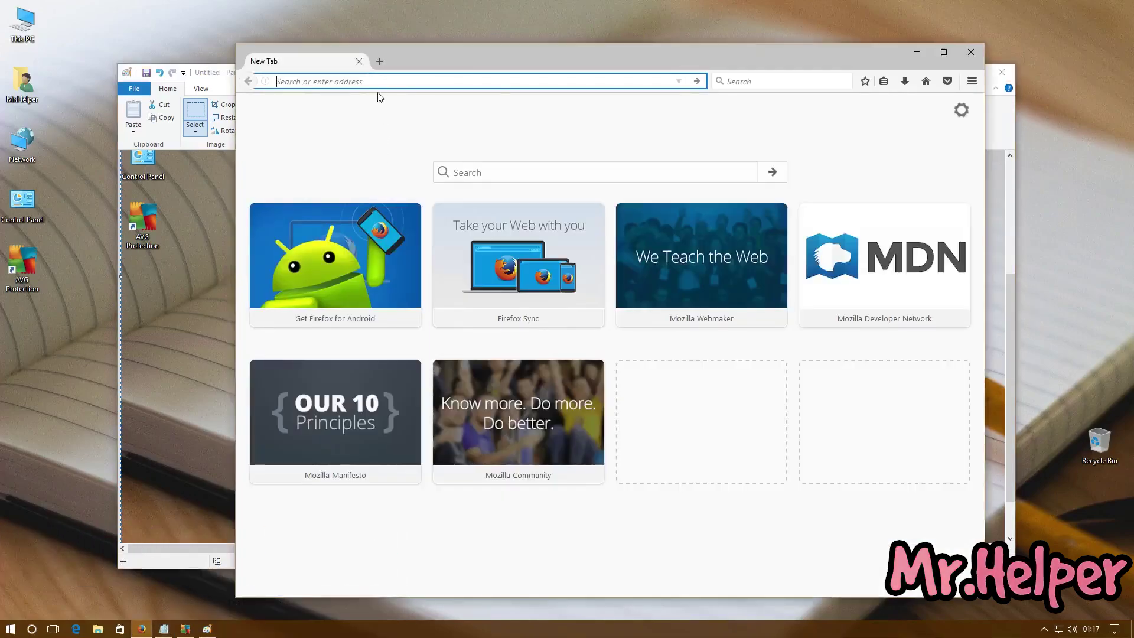
type("avg ")
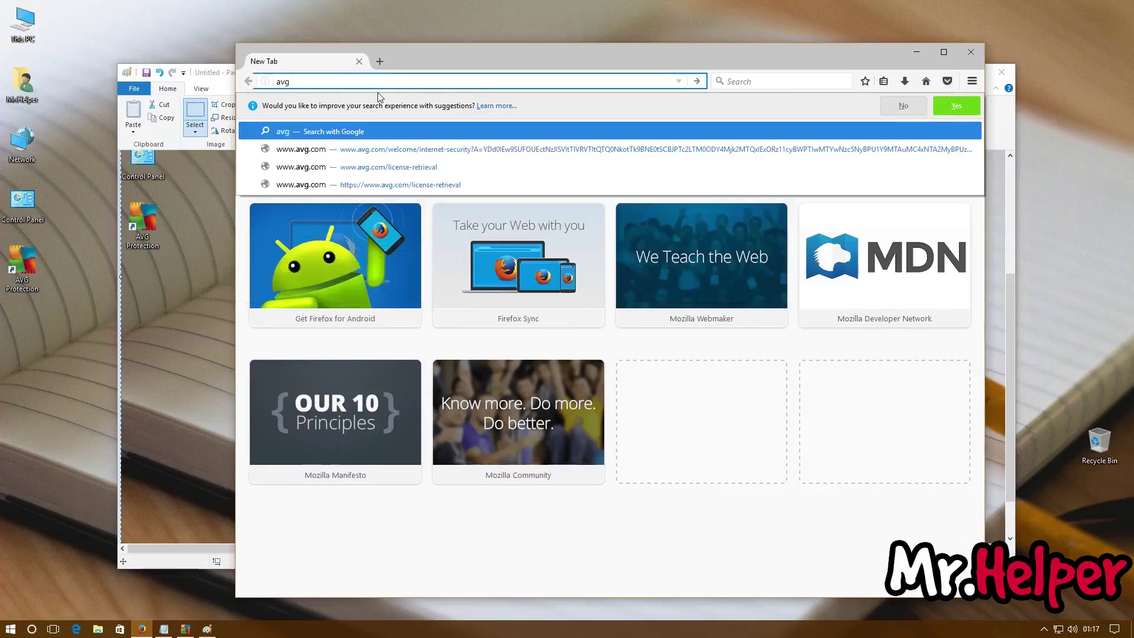
type("update file")
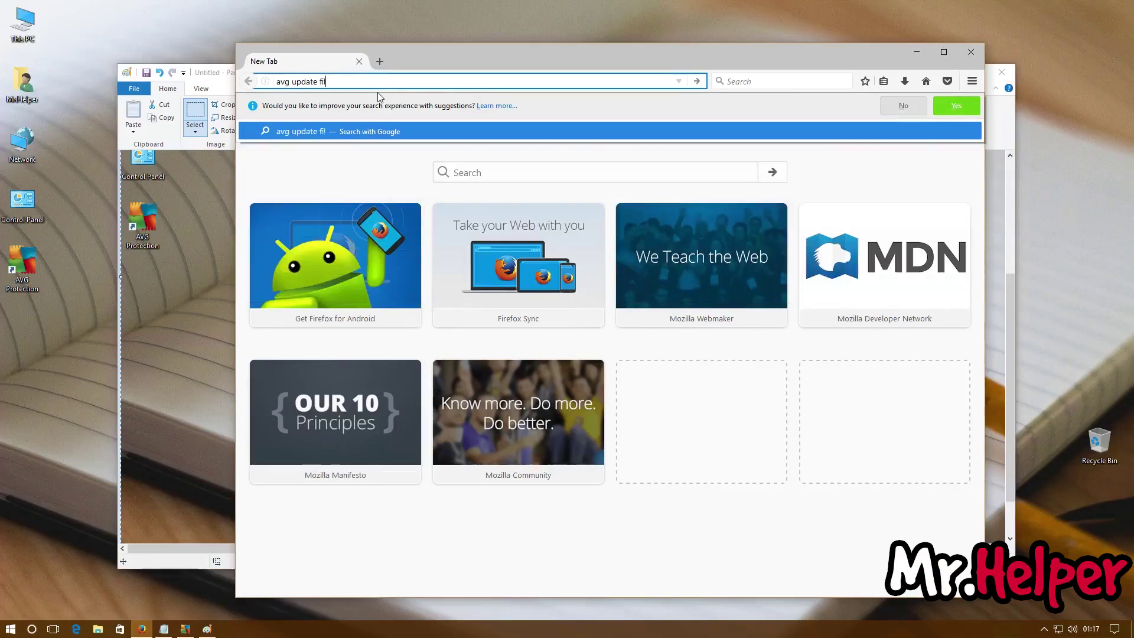
key("Return")
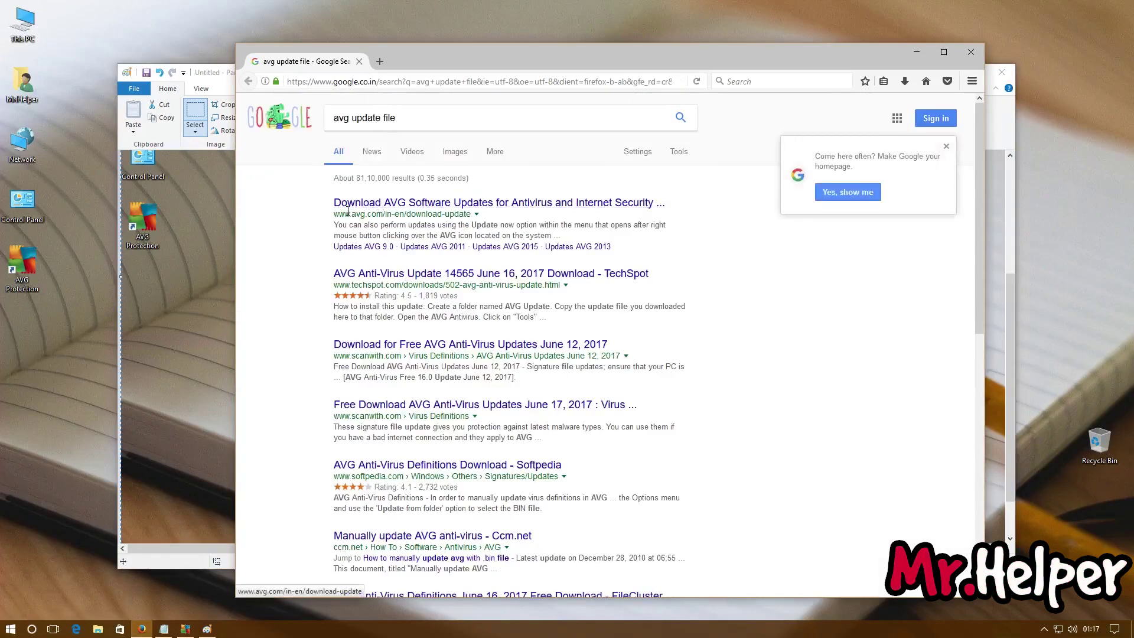
Visit AVG's download-update page from the search results and open the Iavi: 14570 virus definitions link in a new tab.
left_click(379, 208)
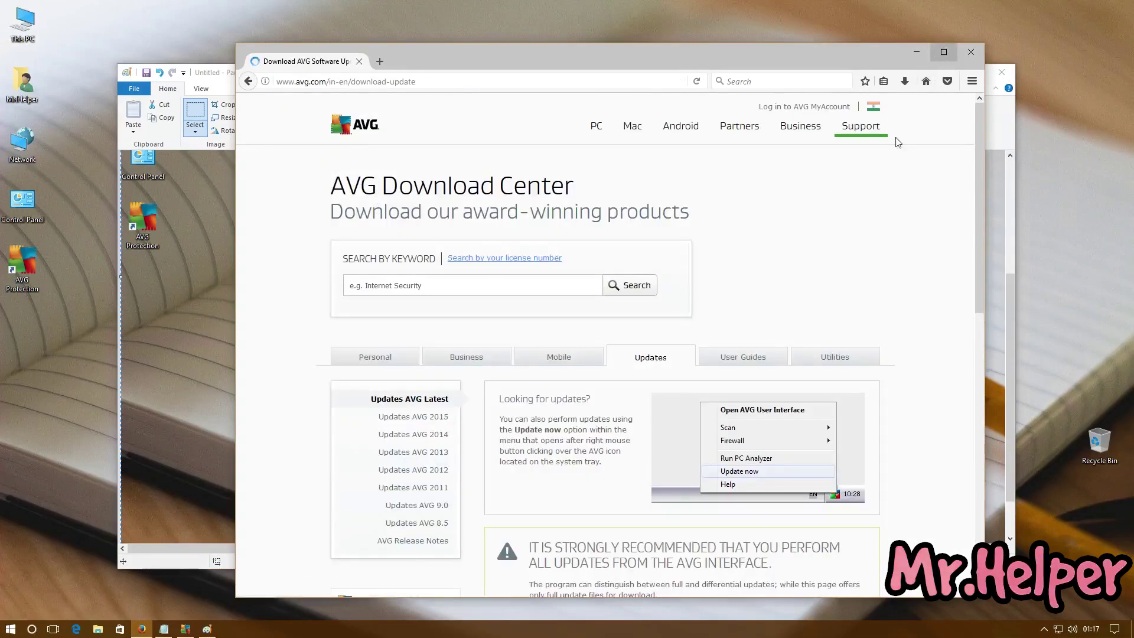
scroll(829, 244, "down", 2)
scroll(830, 244, "down", 7)
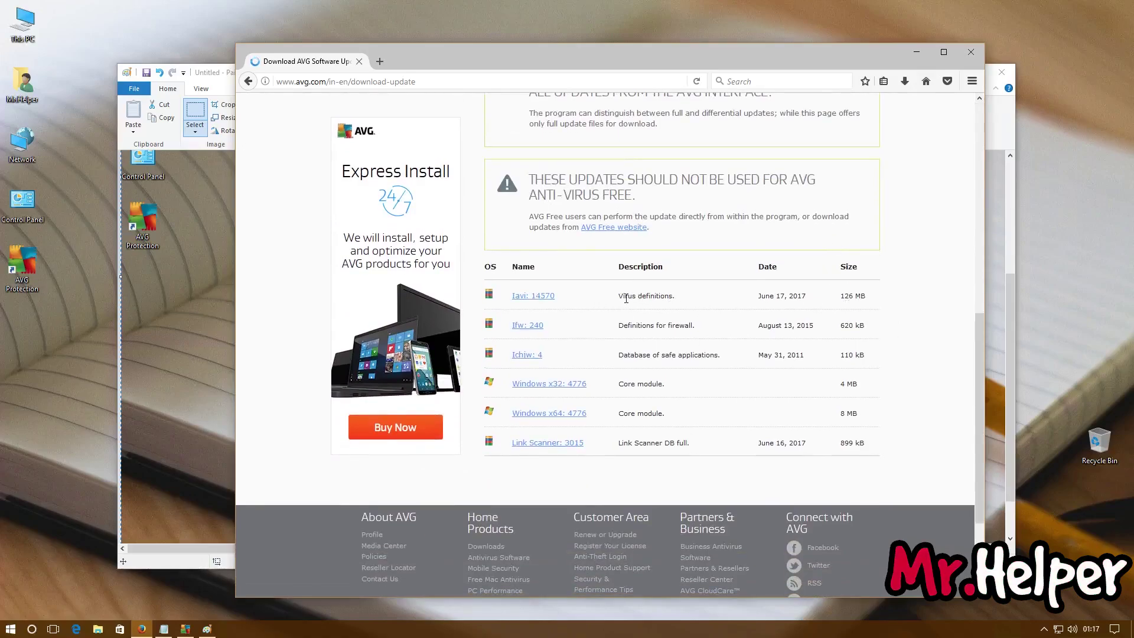
right_click(534, 297)
left_click(557, 303)
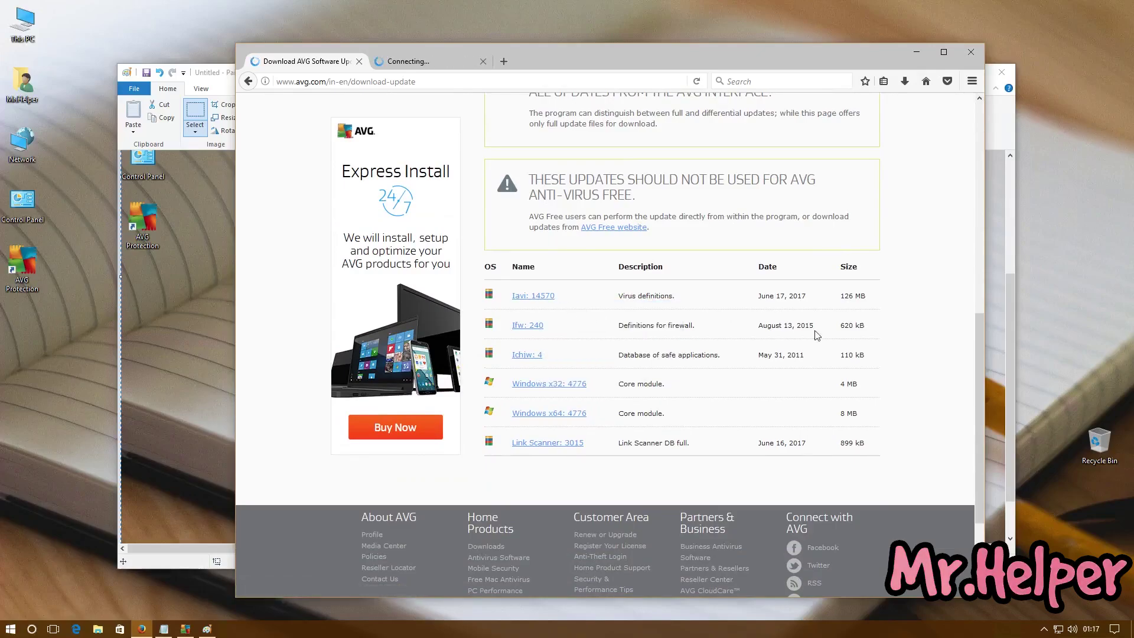
Compare the official virus definitions' size and link with the Paint screenshot and the second Notepad link.
left_click(201, 77)
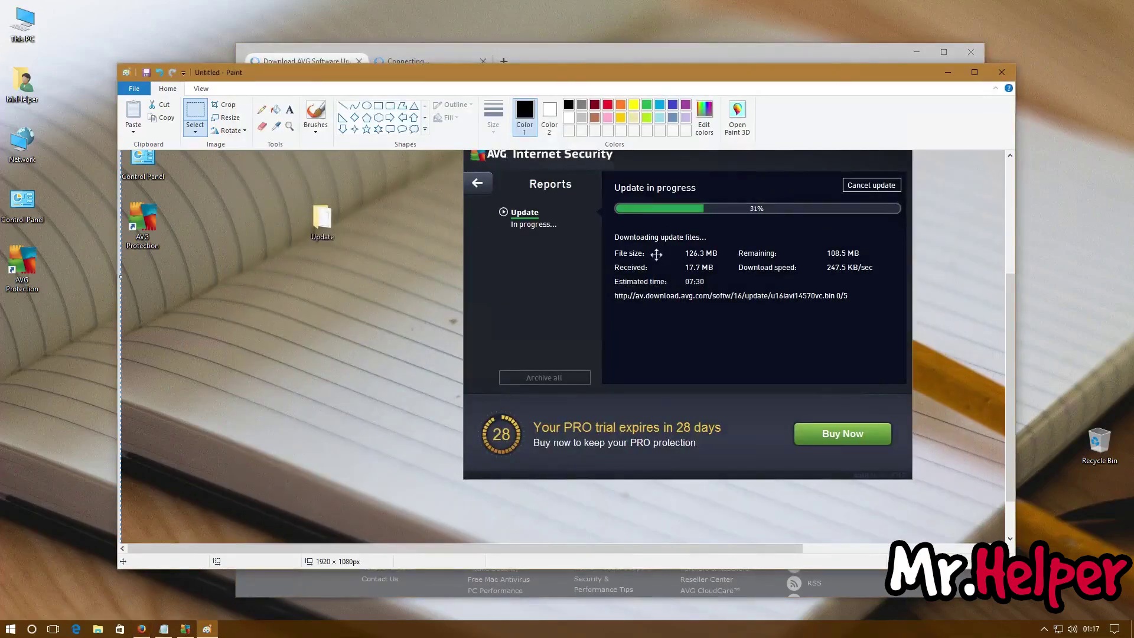
left_click(414, 52)
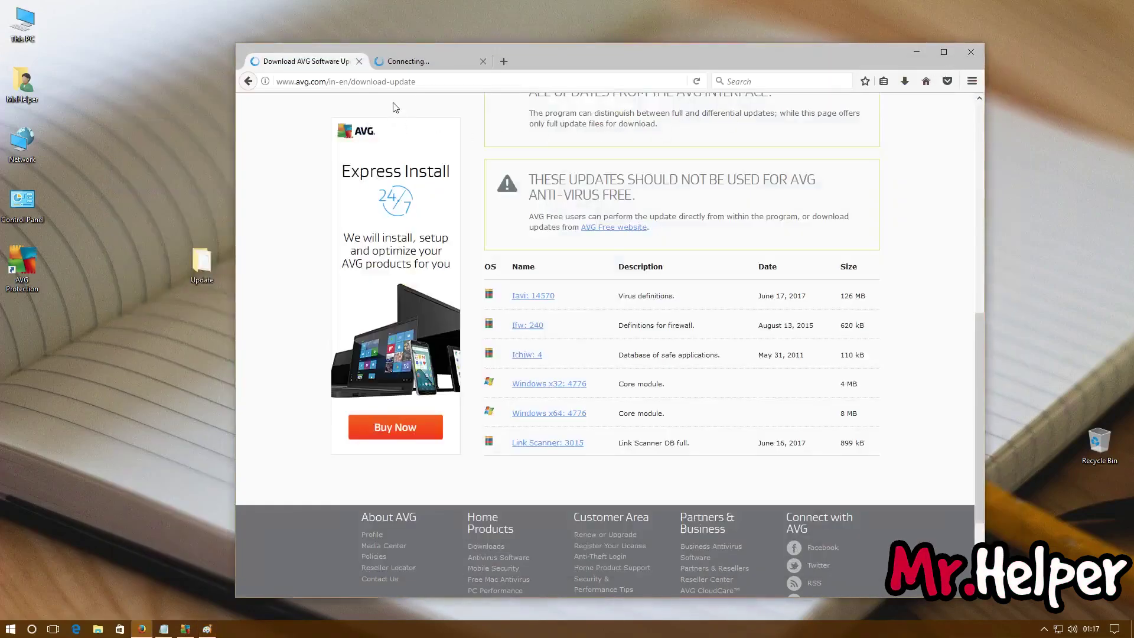
left_click(420, 65)
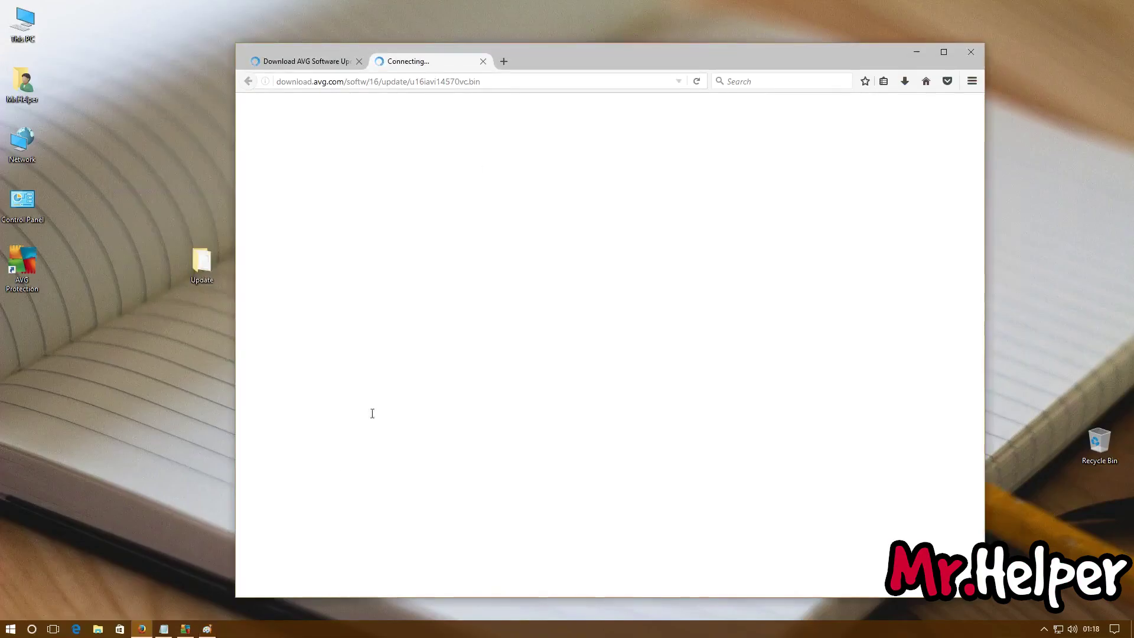
left_click(170, 632)
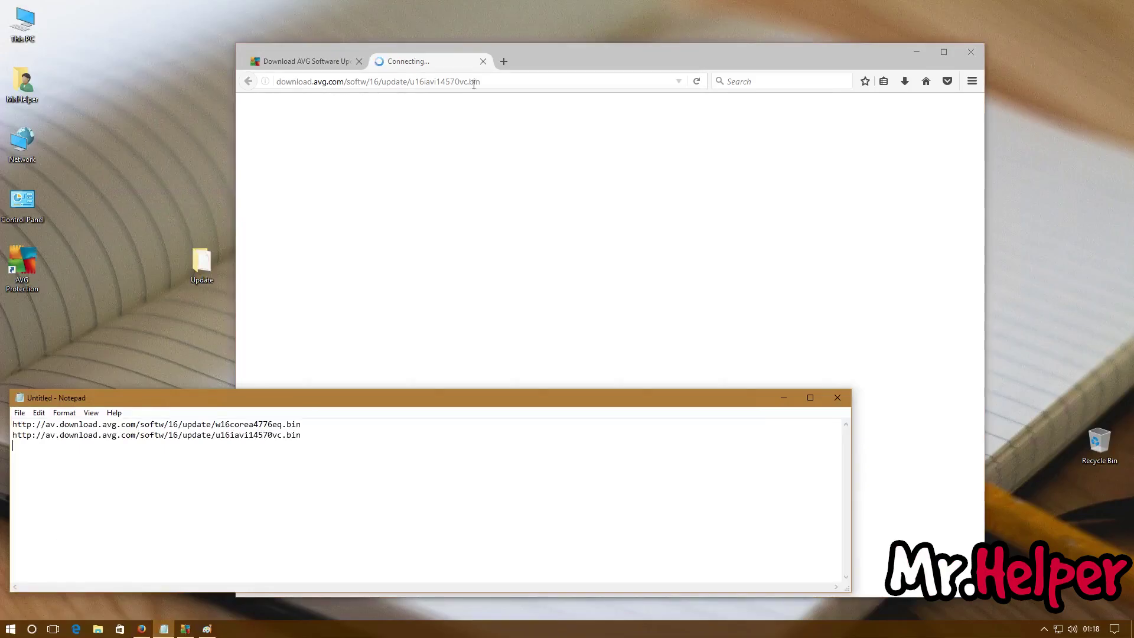
left_click_drag(308, 435, 9, 437)
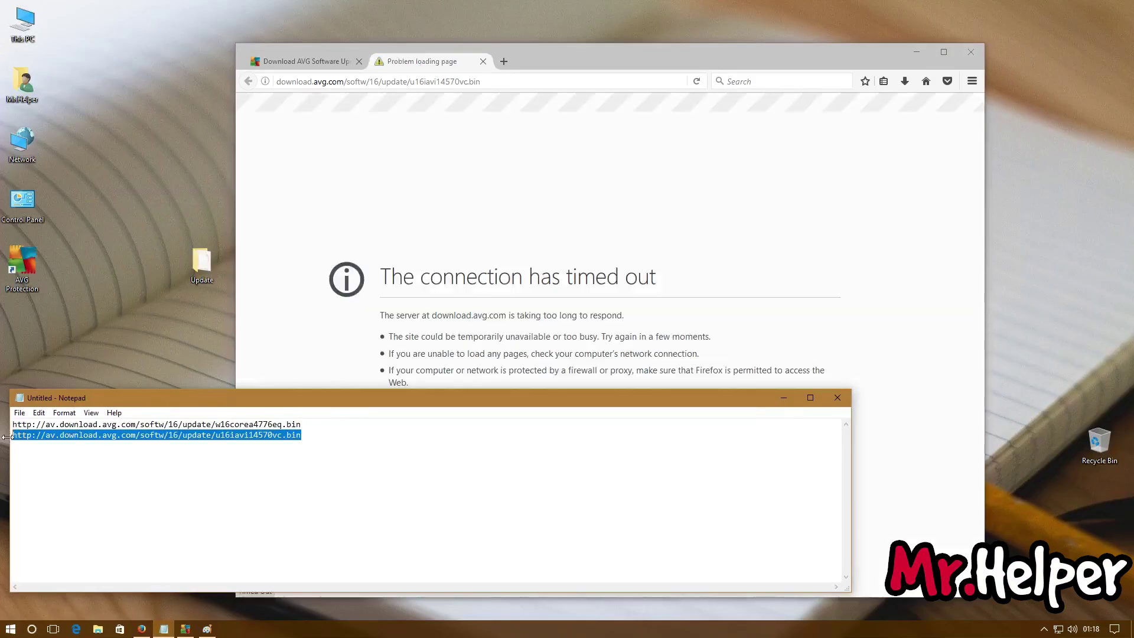
Retry loading the official download.avg.com link for u16iavi14570vc.bin and return to Notepad.
left_click(502, 83)
key("Return")
left_click(219, 478)
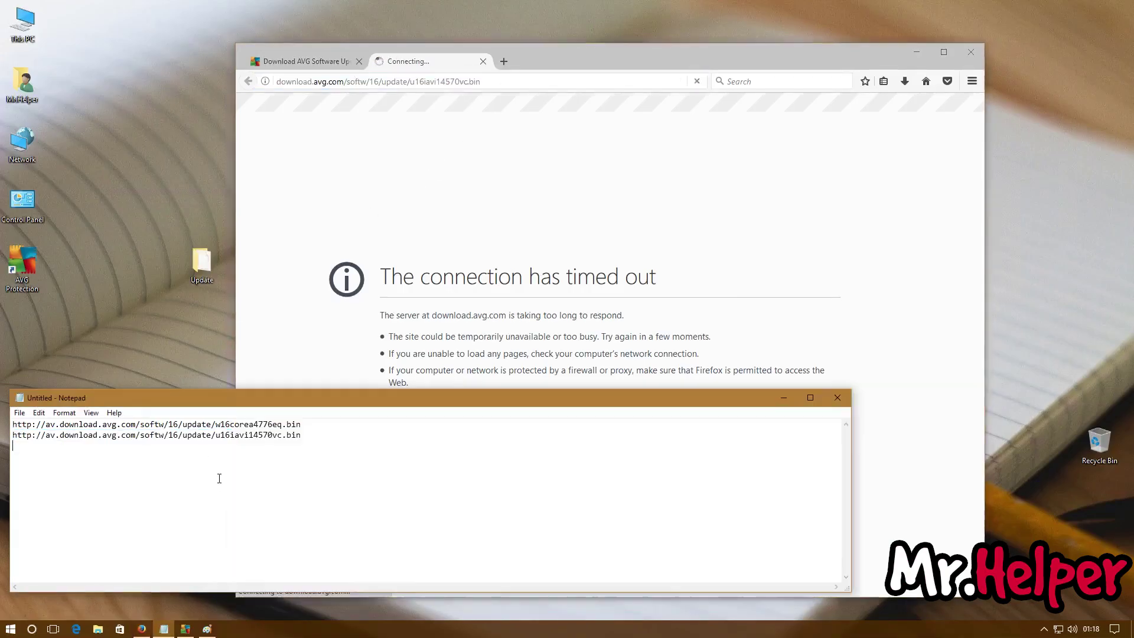
Select the whole second link in Notepad again and copy it.
left_click_drag(390, 437, 18, 440)
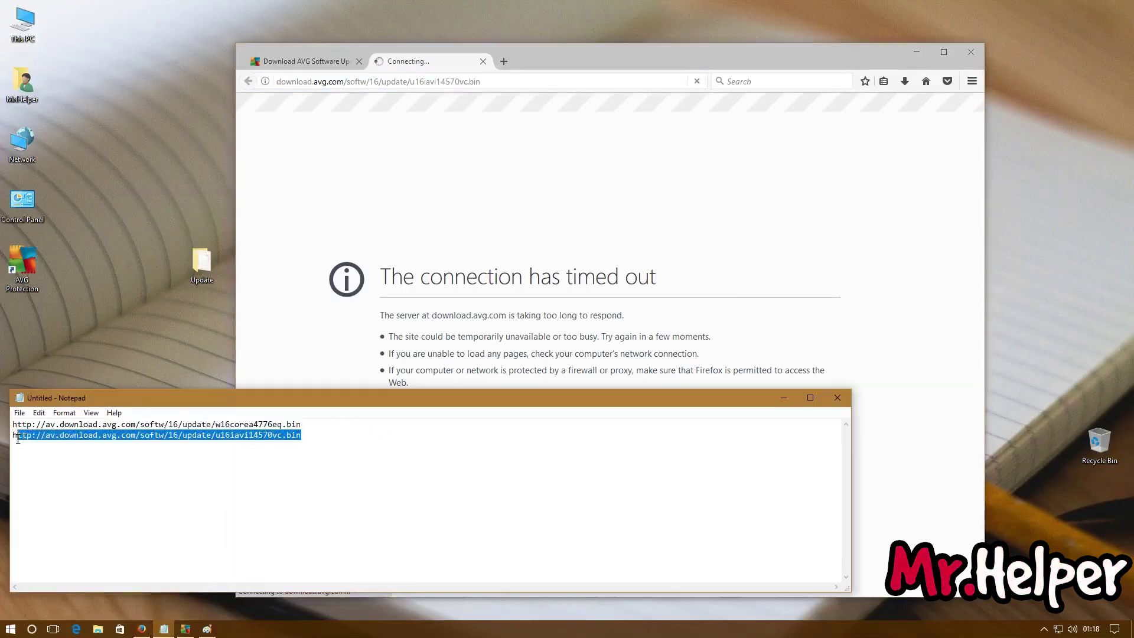
left_click_drag(316, 439, 19, 437)
right_click(20, 437)
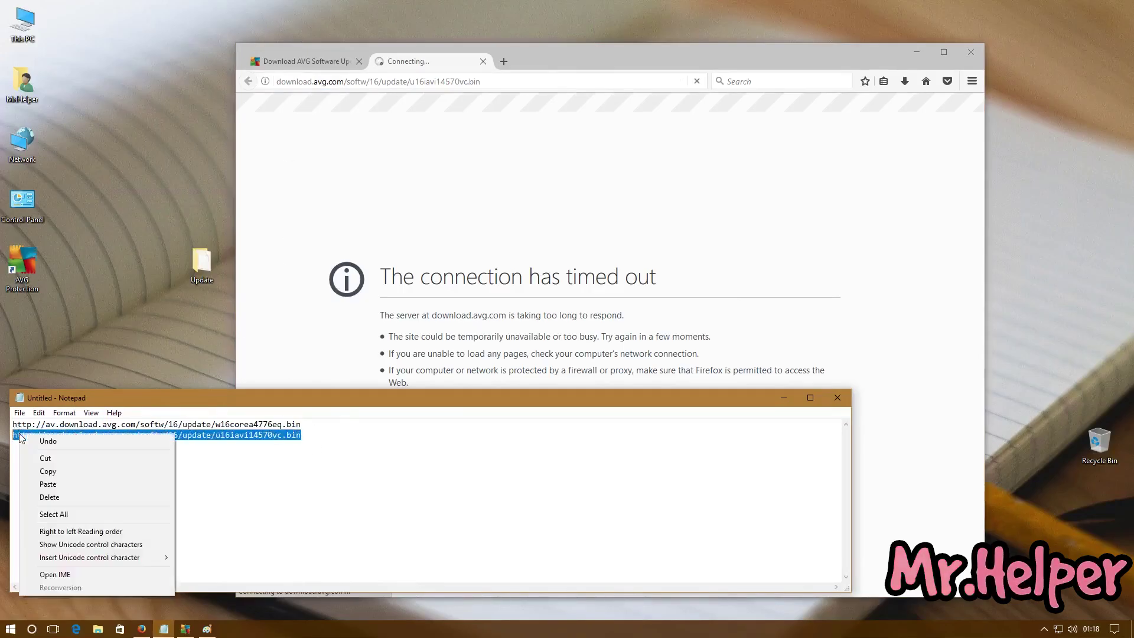
left_click(52, 470)
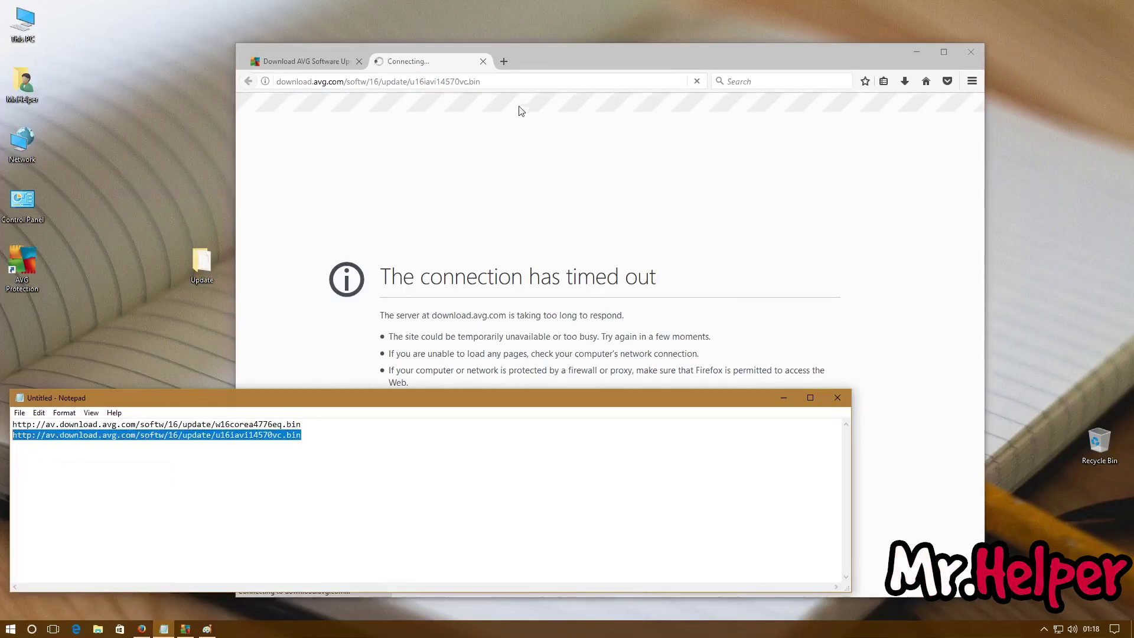
Load the copied u16iavi14570vc.bin link in a new browser tab and accept resuming the existing download.
left_click(509, 55)
left_click(509, 56)
key("ctrl+v")
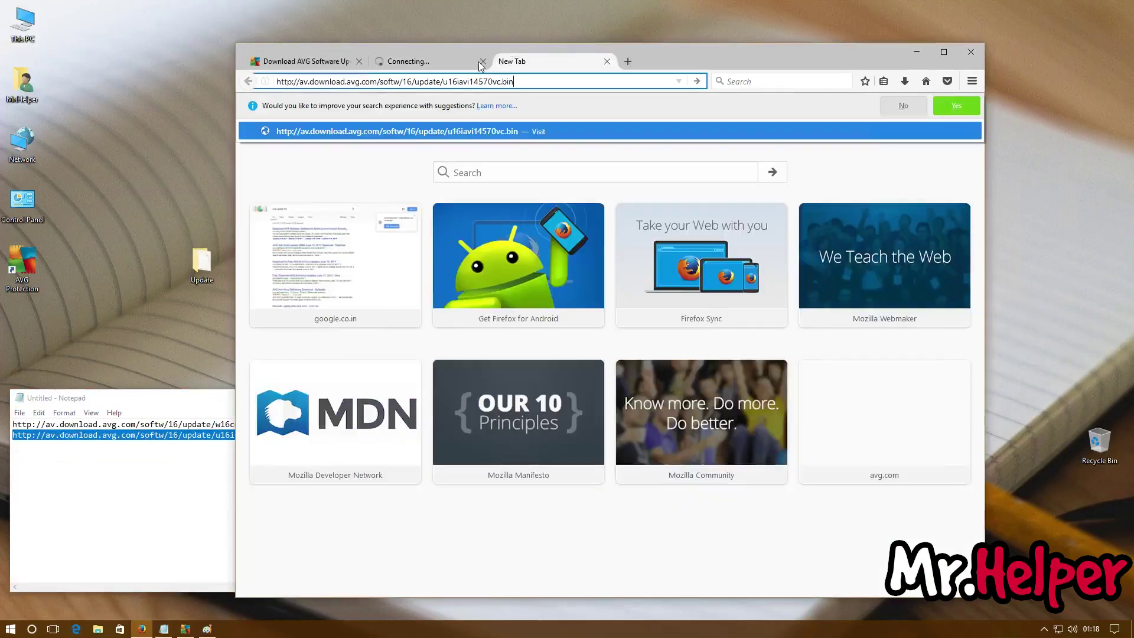
key("Return")
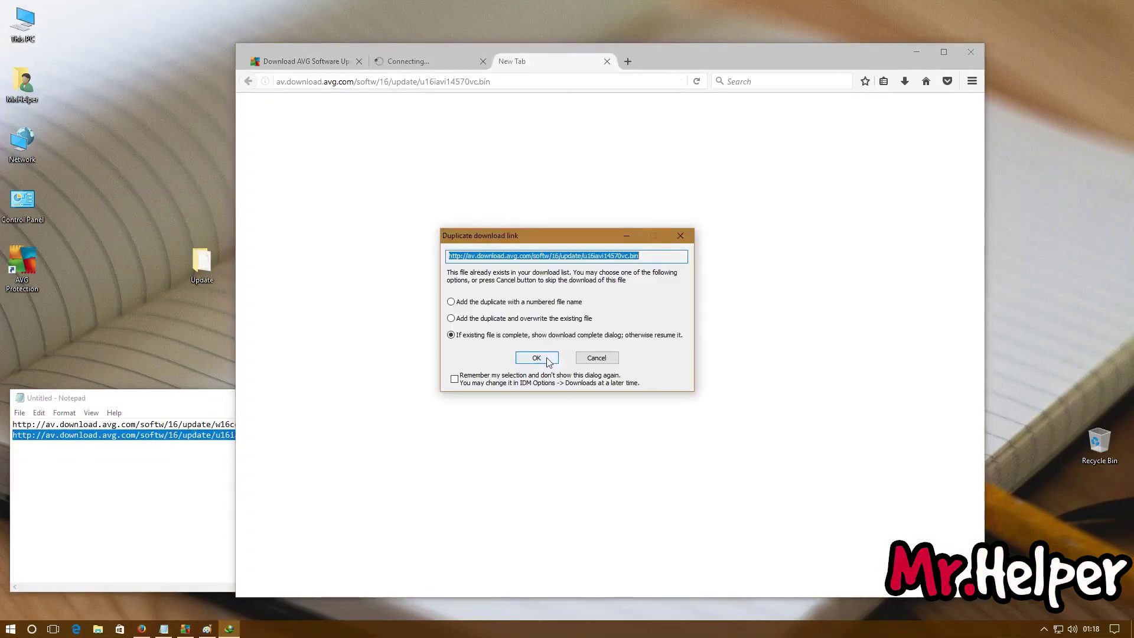
left_click(536, 358)
left_click(666, 328)
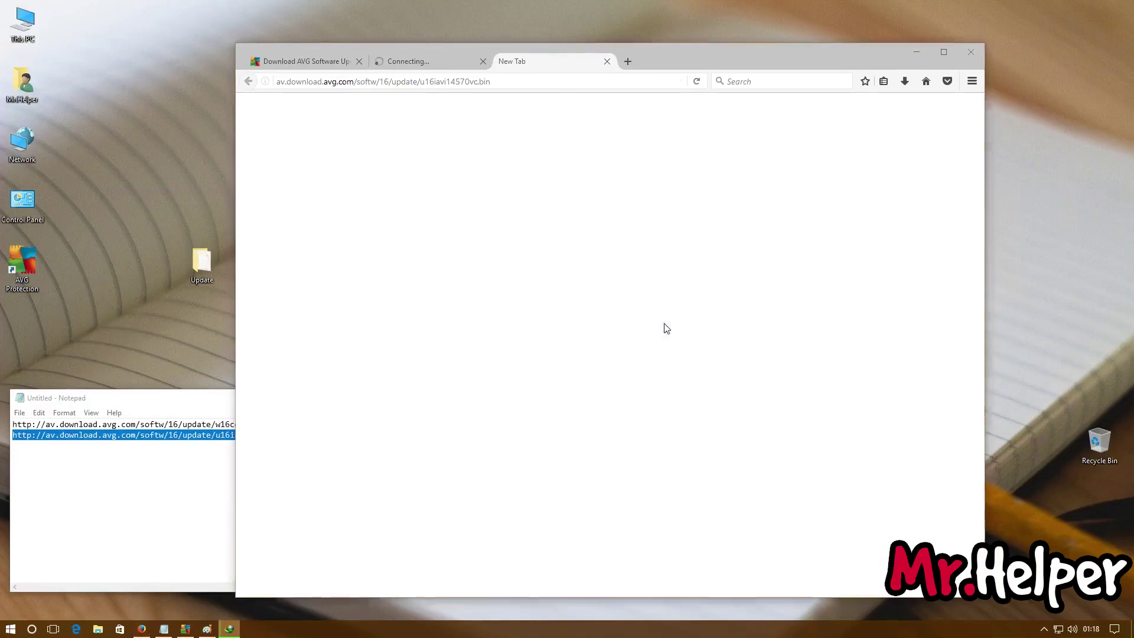
Close both download tabs and look over AVG's download-update page down to the update file list.
left_click(607, 61)
left_click(482, 61)
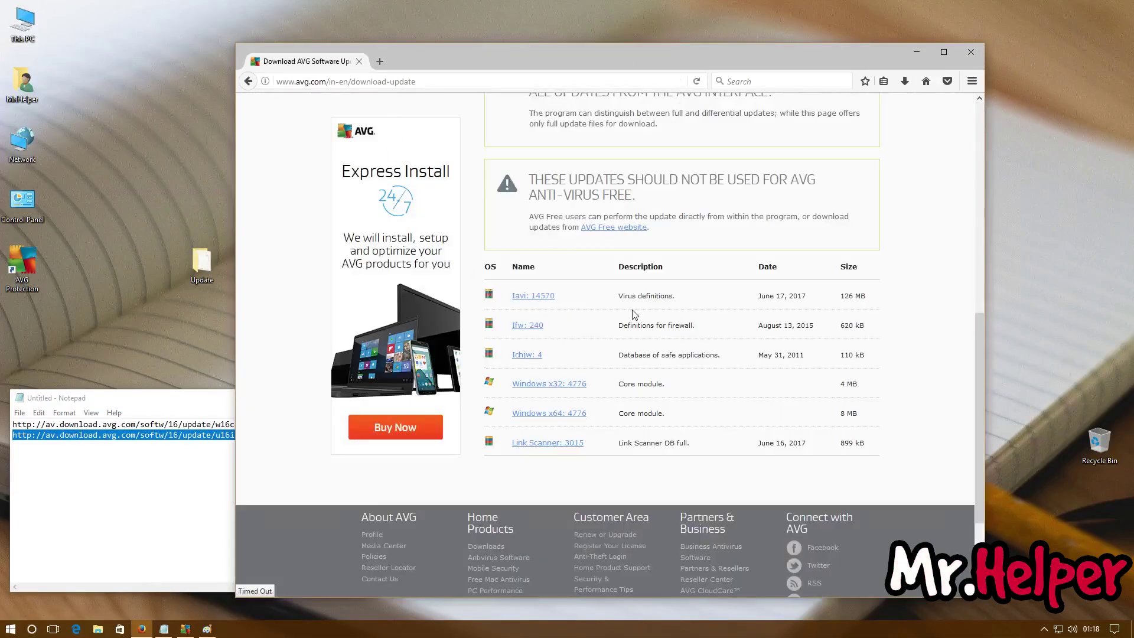
scroll(329, 417, "up", 7)
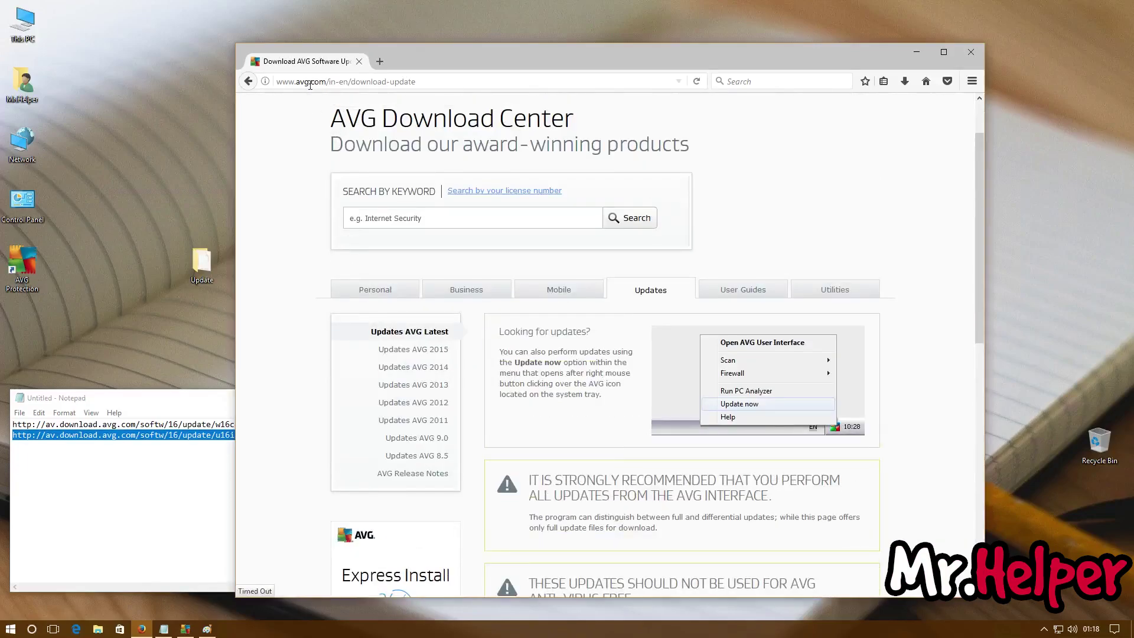
scroll(342, 118, "down", 6)
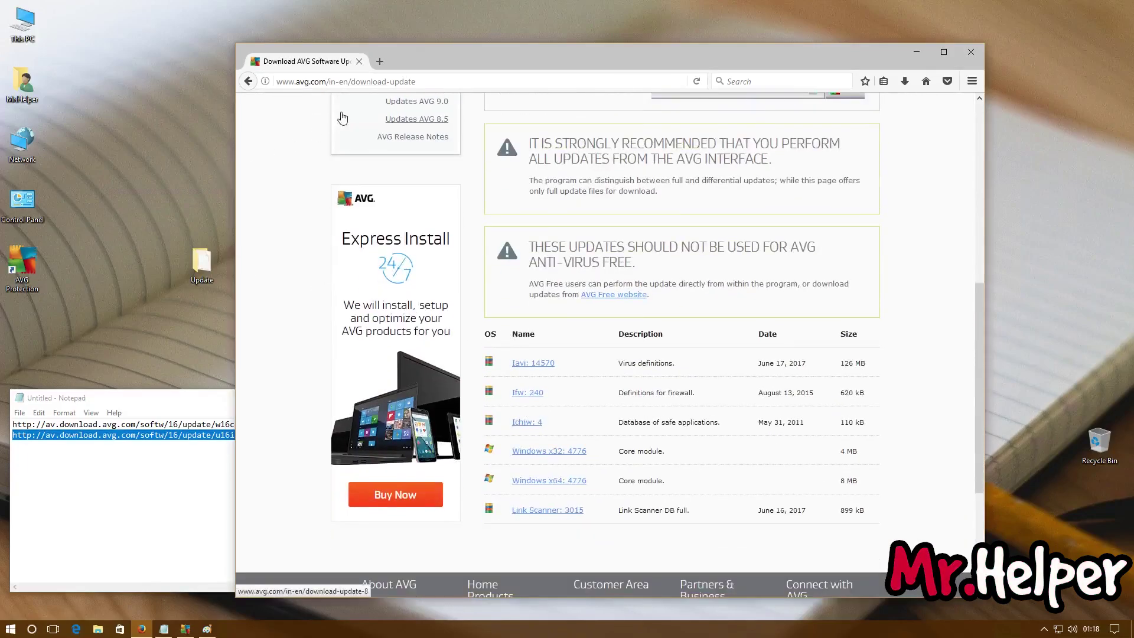
Go back to the "avg update file" Google results and reopen AVG's download-update page at its file list.
left_click(248, 81)
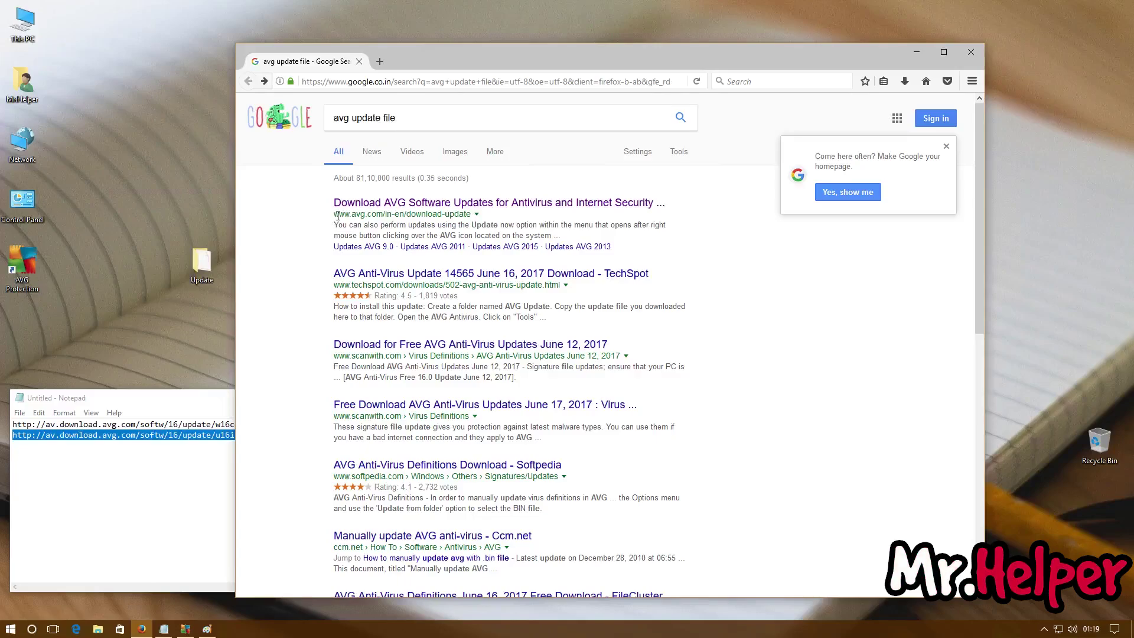
left_click(377, 207)
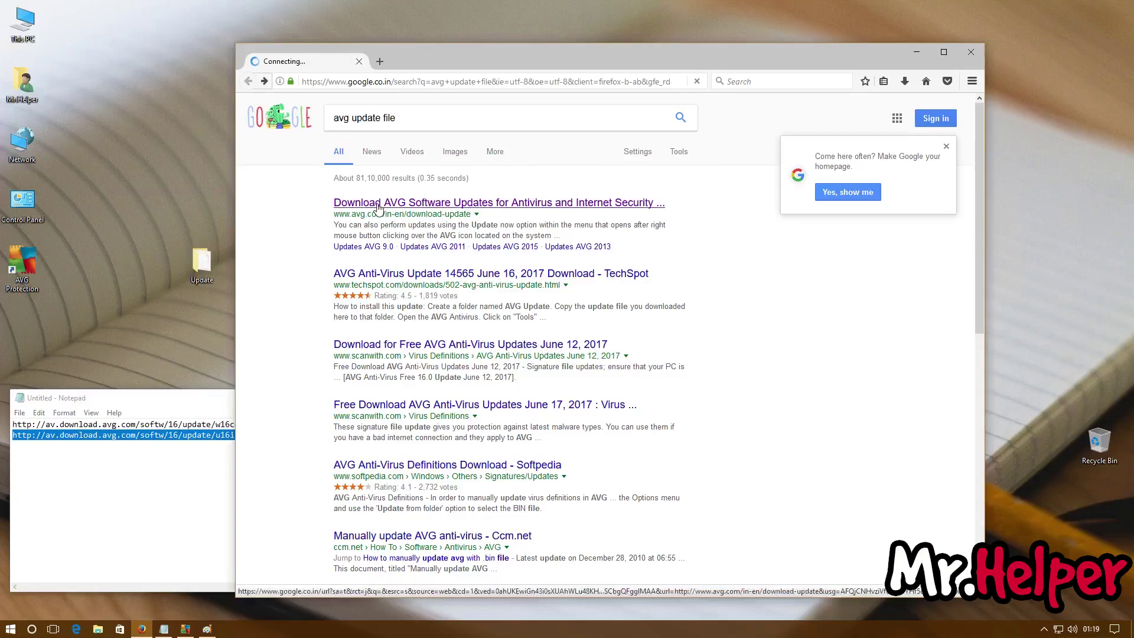
scroll(472, 407, "down", 10)
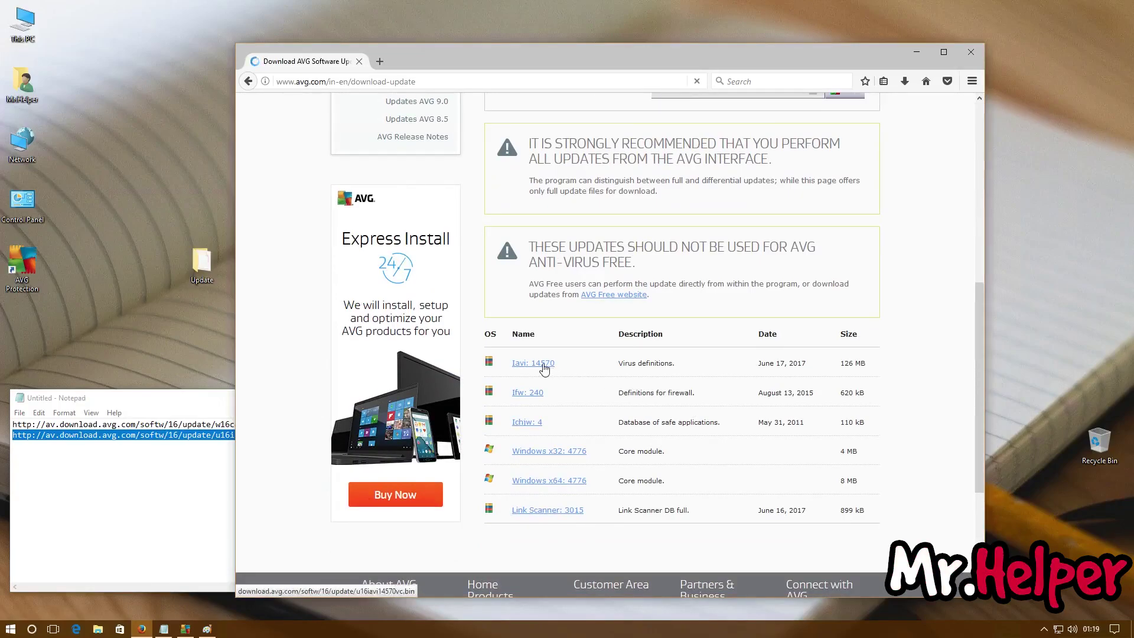
Go through the names in the update file list, highlighting Ifw, Ichjw, Windows x32, Windows x64 and Link Scanner.
triple_click(582, 378)
triple_click(510, 400)
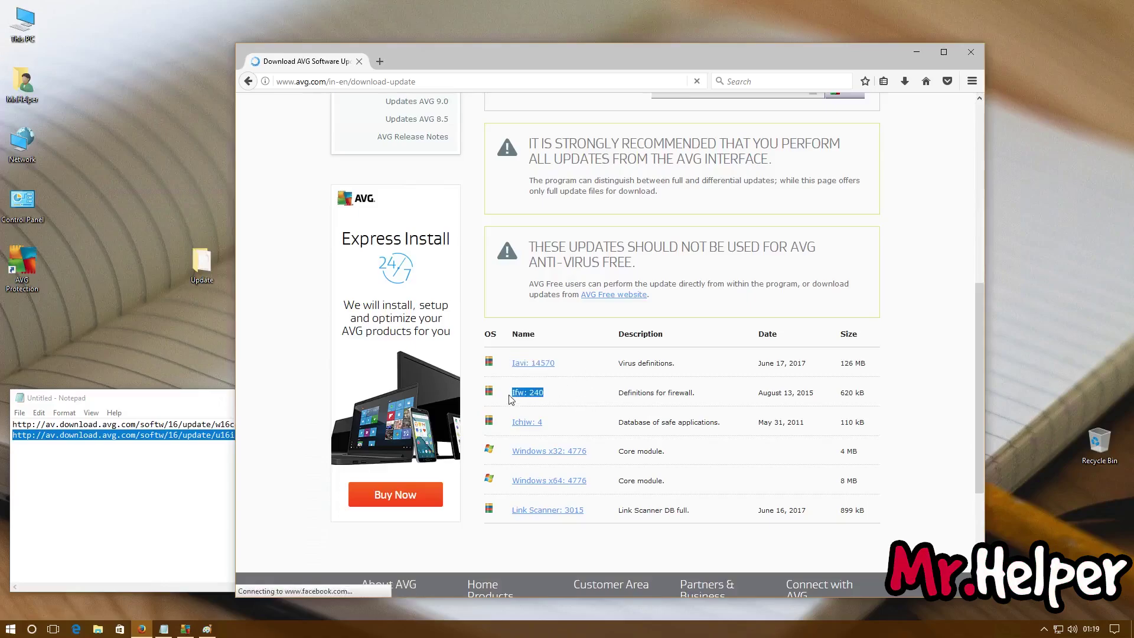
triple_click(562, 431)
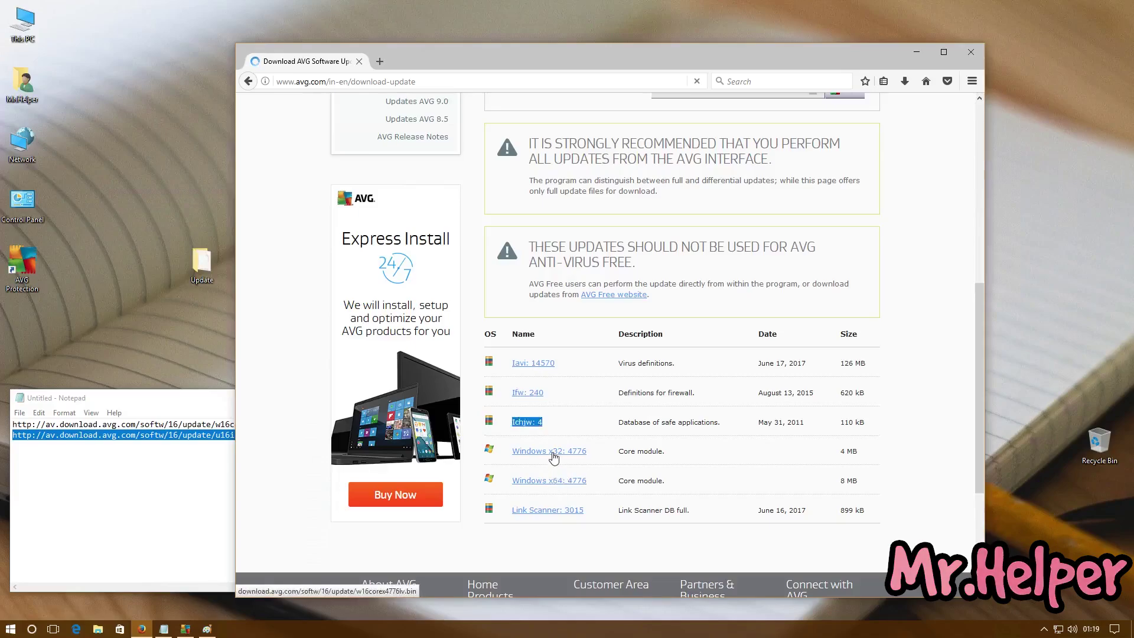
triple_click(594, 452)
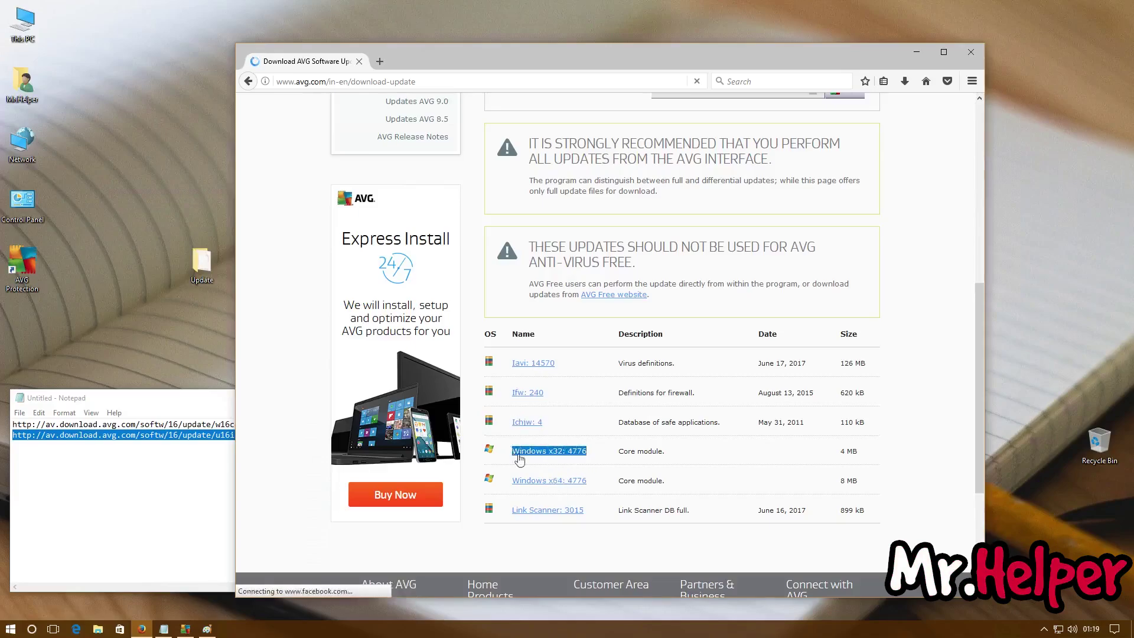
left_click(600, 486)
left_click_drag(577, 484, 515, 484)
left_click_drag(585, 511, 516, 513)
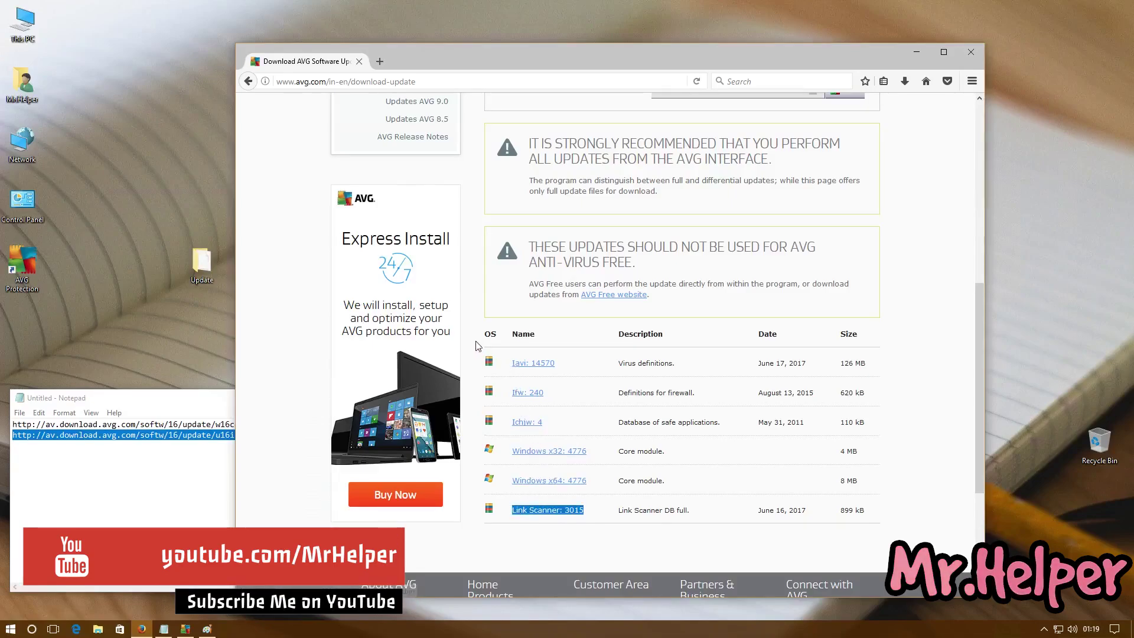
left_click(629, 508)
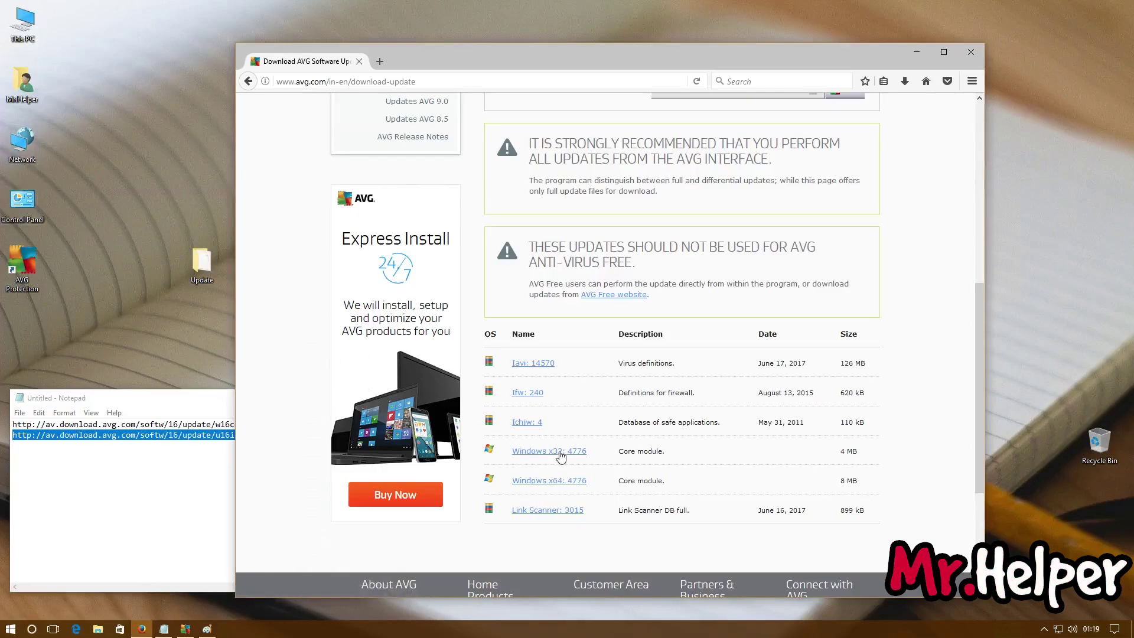
Check the Windows system type in This PC's properties, closing the File Explorer and System windows.
right_click(26, 40)
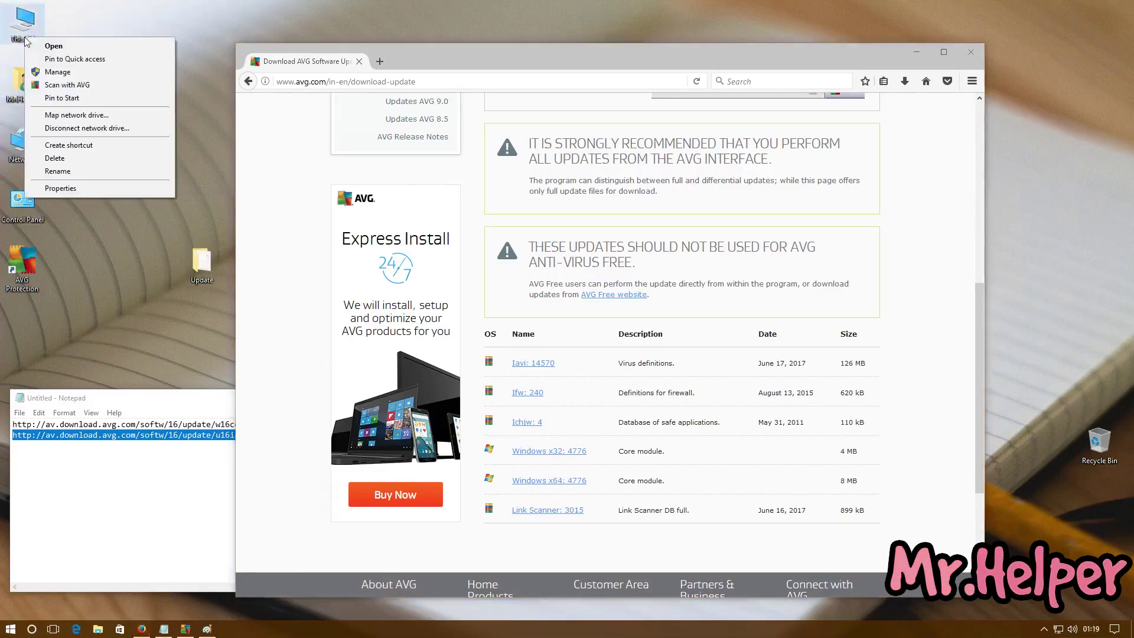
left_click(78, 45)
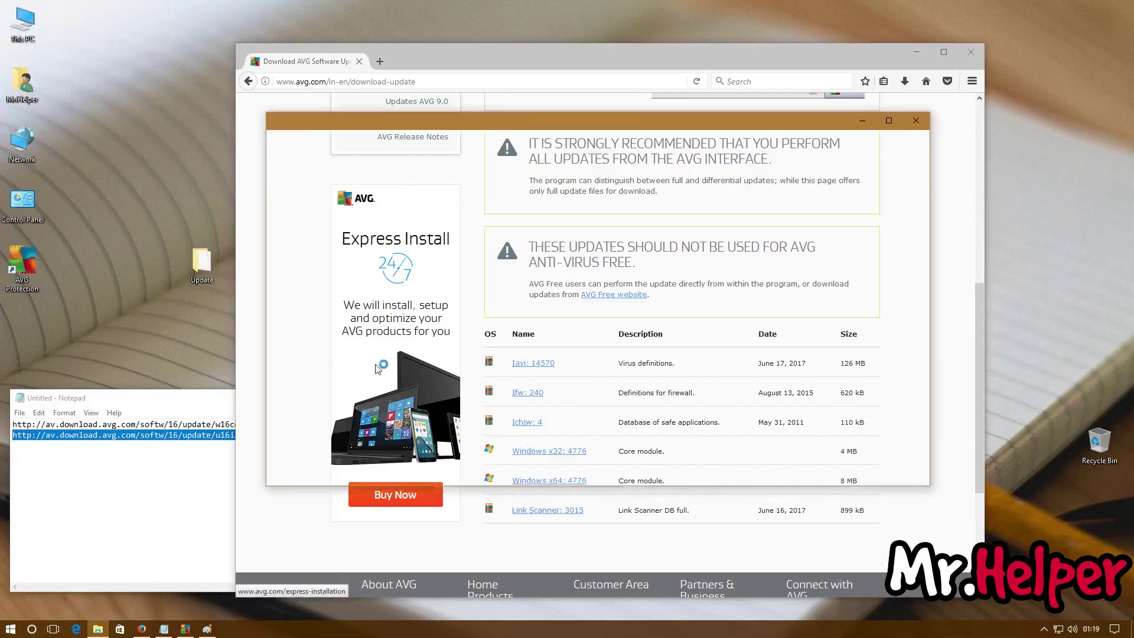
right_click(329, 340)
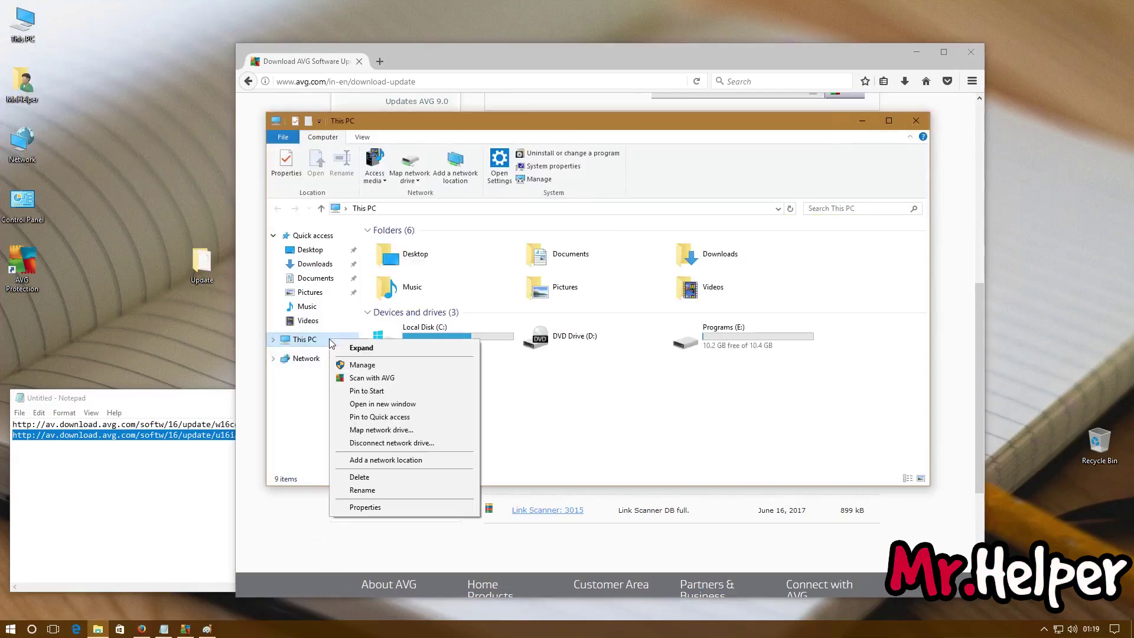
left_click(373, 508)
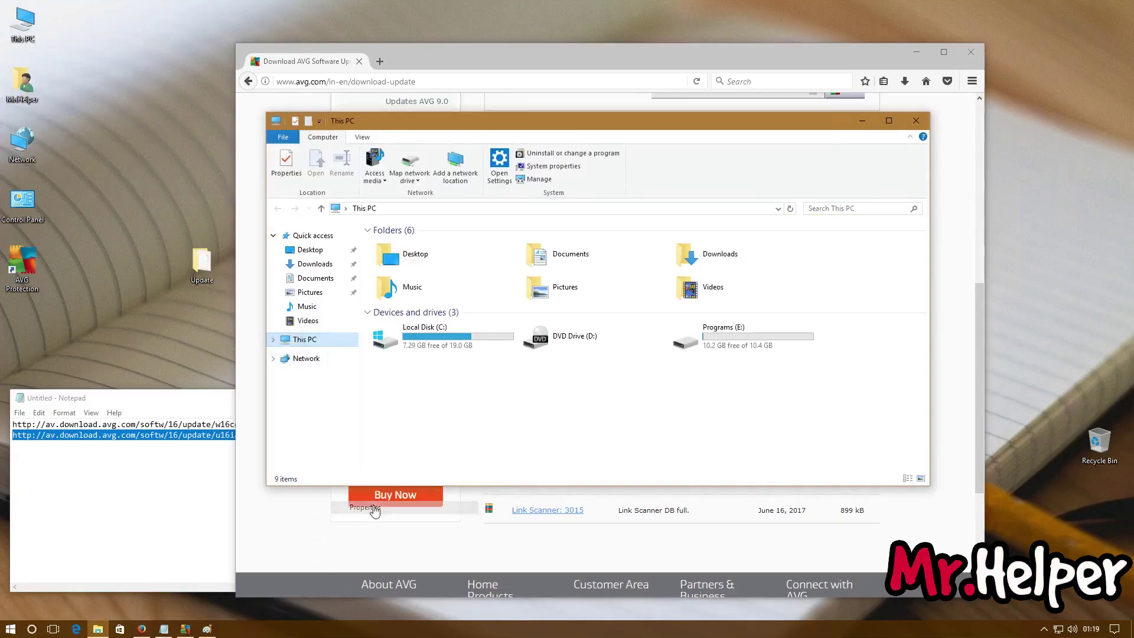
left_click(916, 121)
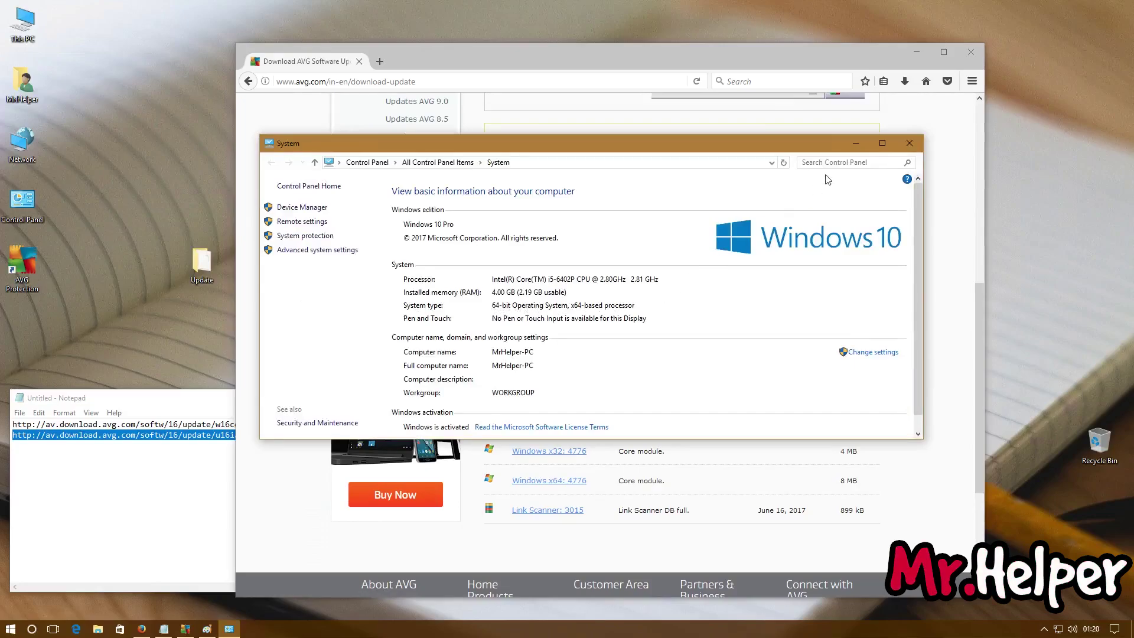
left_click(909, 143)
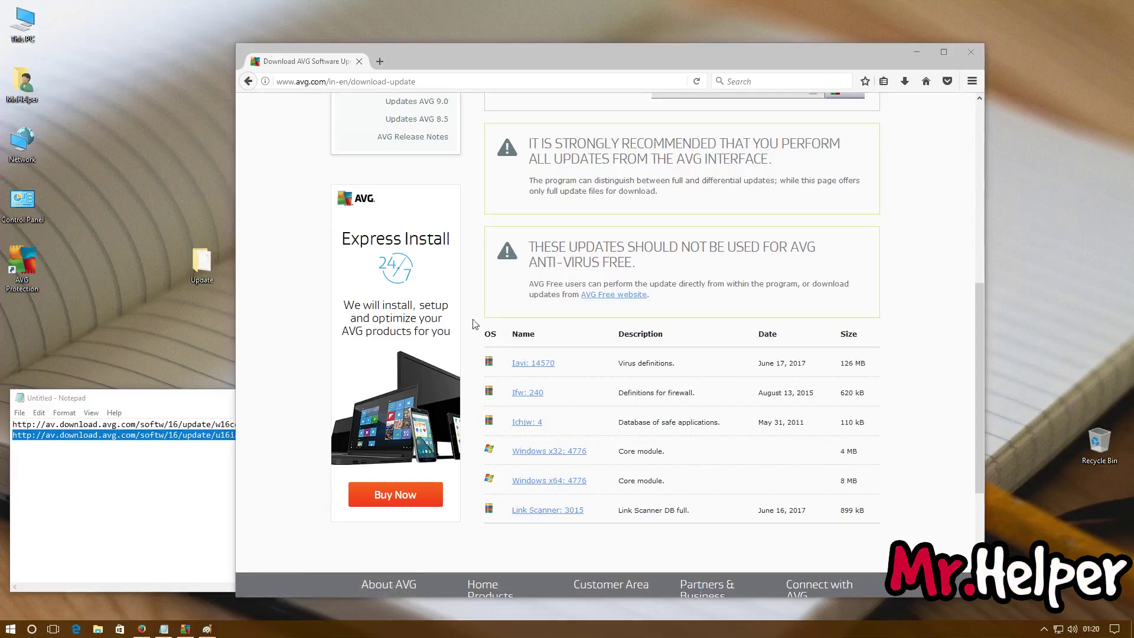
Review the u16iavi14570vc.bin link in Notepad, bring up AVG Internet Security and minimize Notepad.
key("alt+Tab")
left_click(463, 543)
left_click_drag(301, 435, 12, 434)
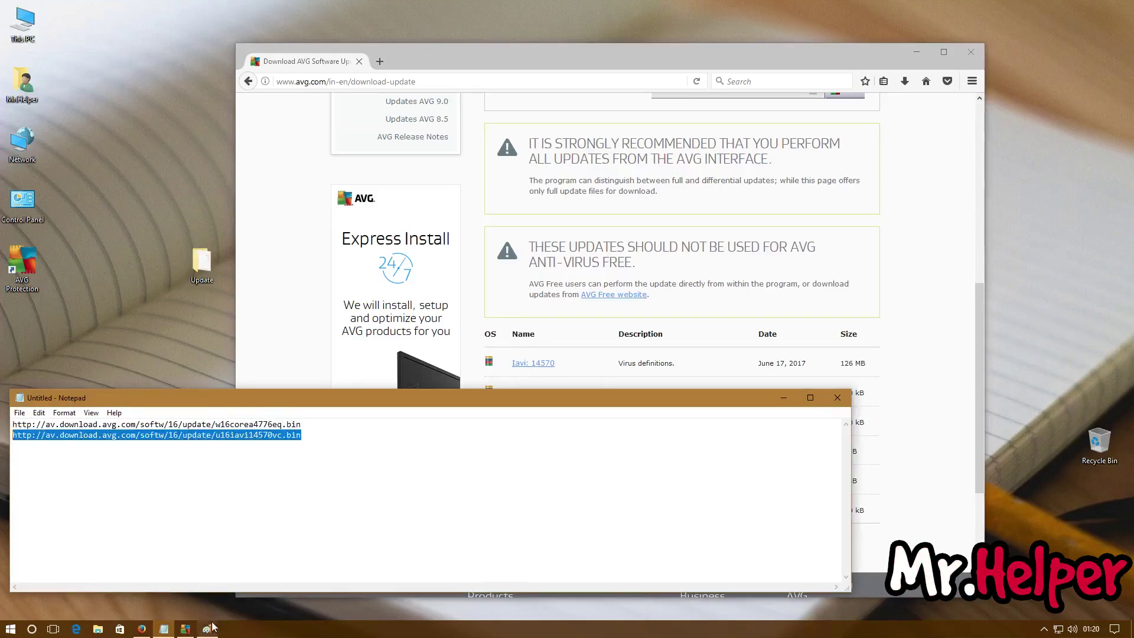
left_click(185, 628)
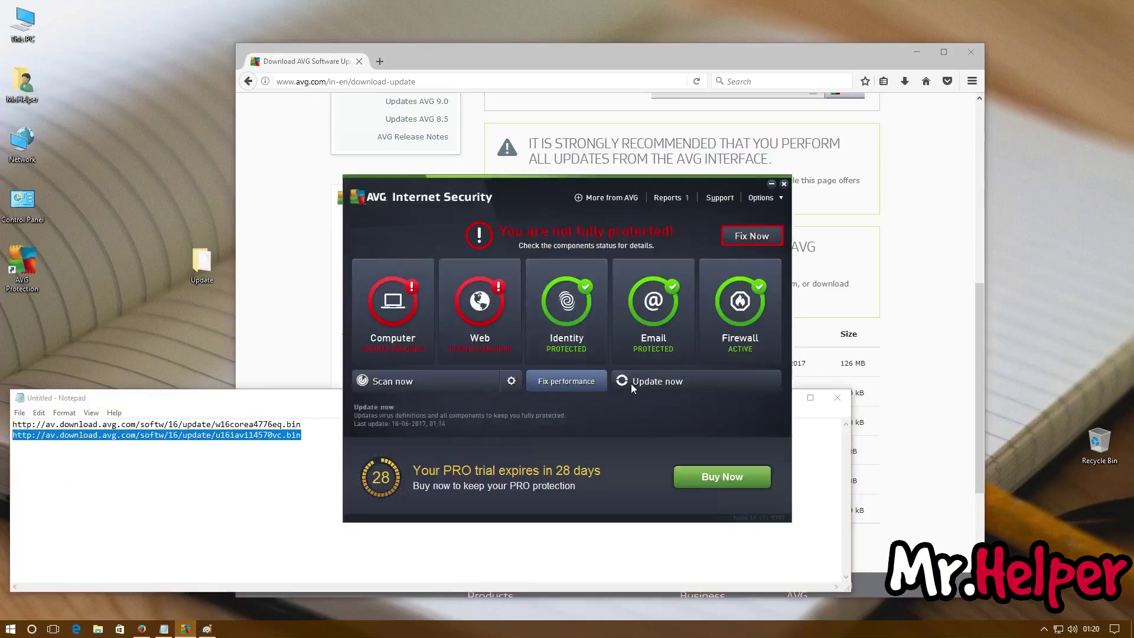
left_click(195, 481)
left_click(779, 397)
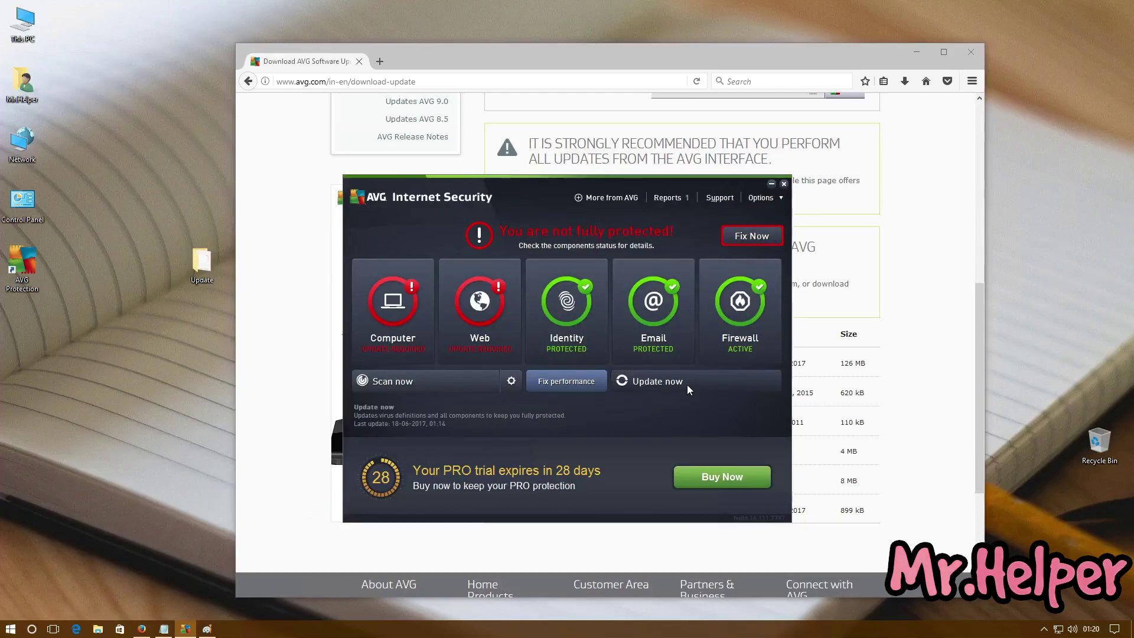
Check the size of the Iavi: 14570 virus definitions on AVG's page and return to AVG Internet Security.
left_click(886, 378)
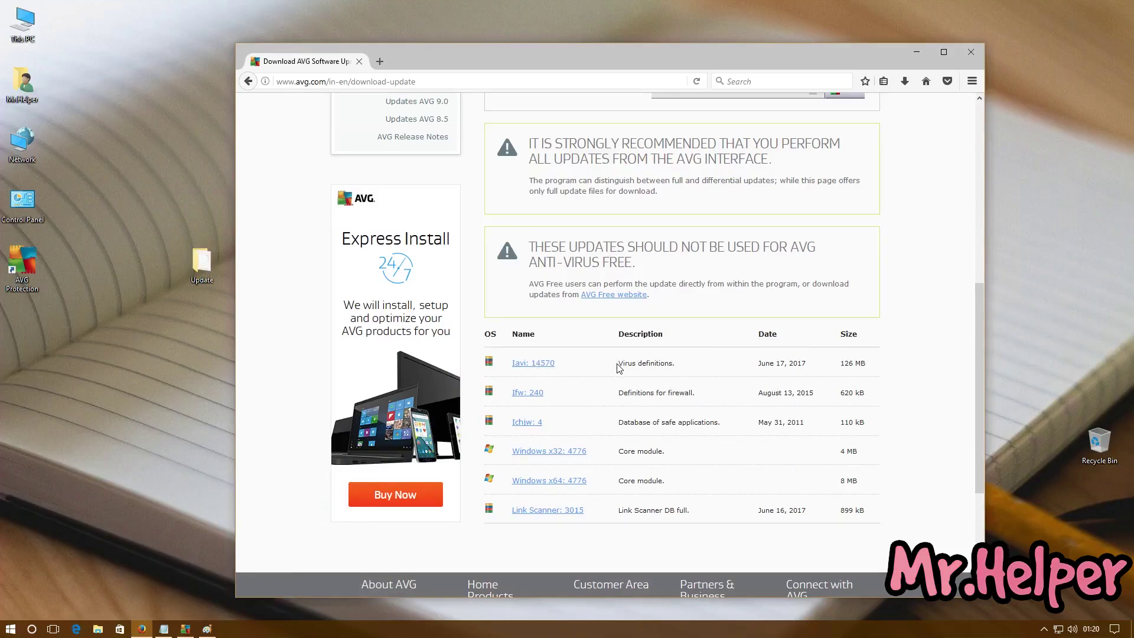
left_click_drag(841, 365, 855, 366)
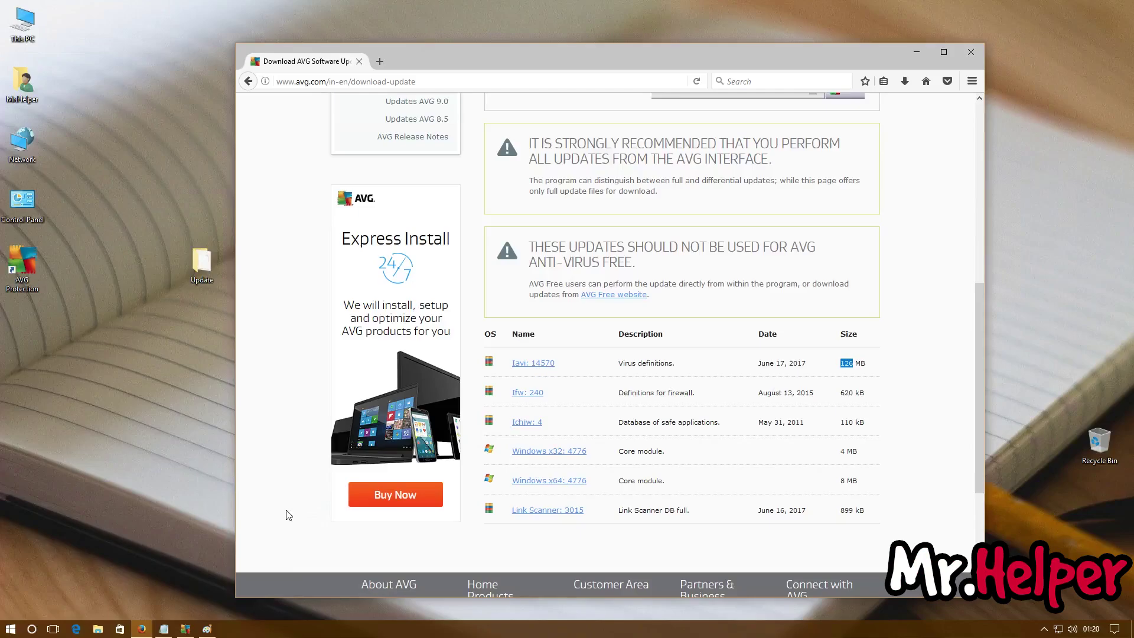
left_click(186, 627)
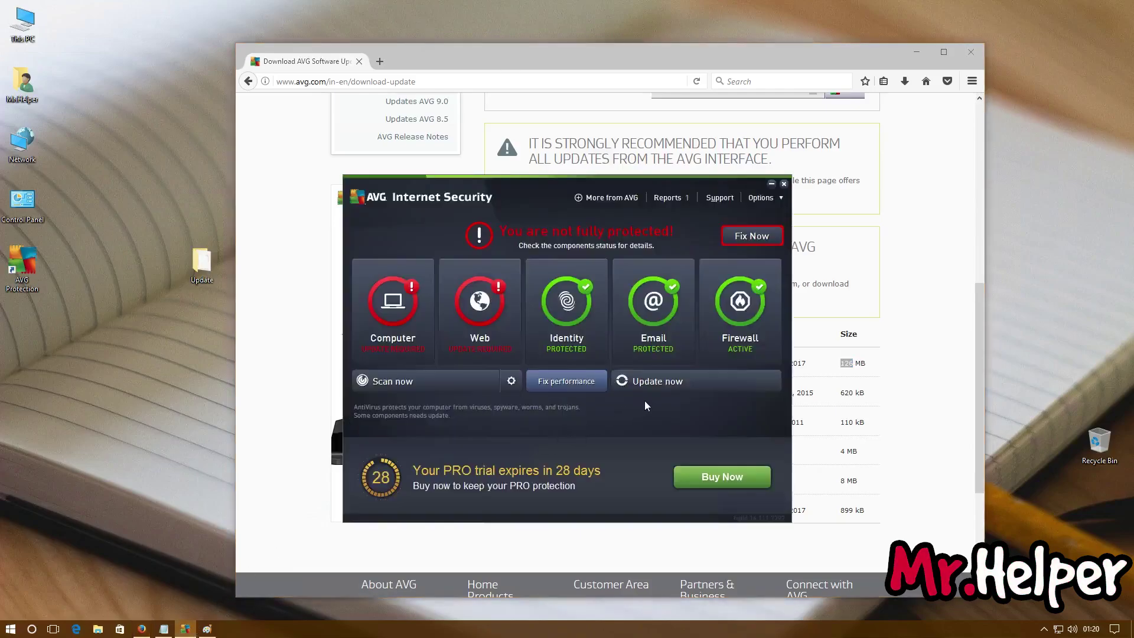
Open the desktop Update folder, check the downloaded w16corea4776eq.bin file and return to AVG Internet Security.
double_click(201, 265)
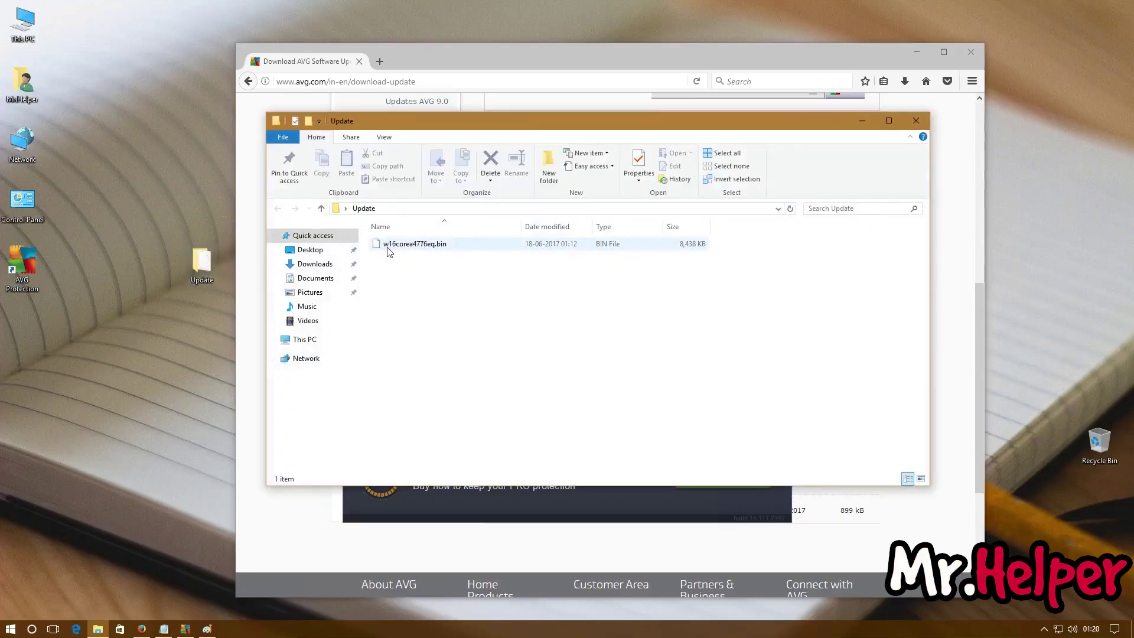
left_click(389, 251)
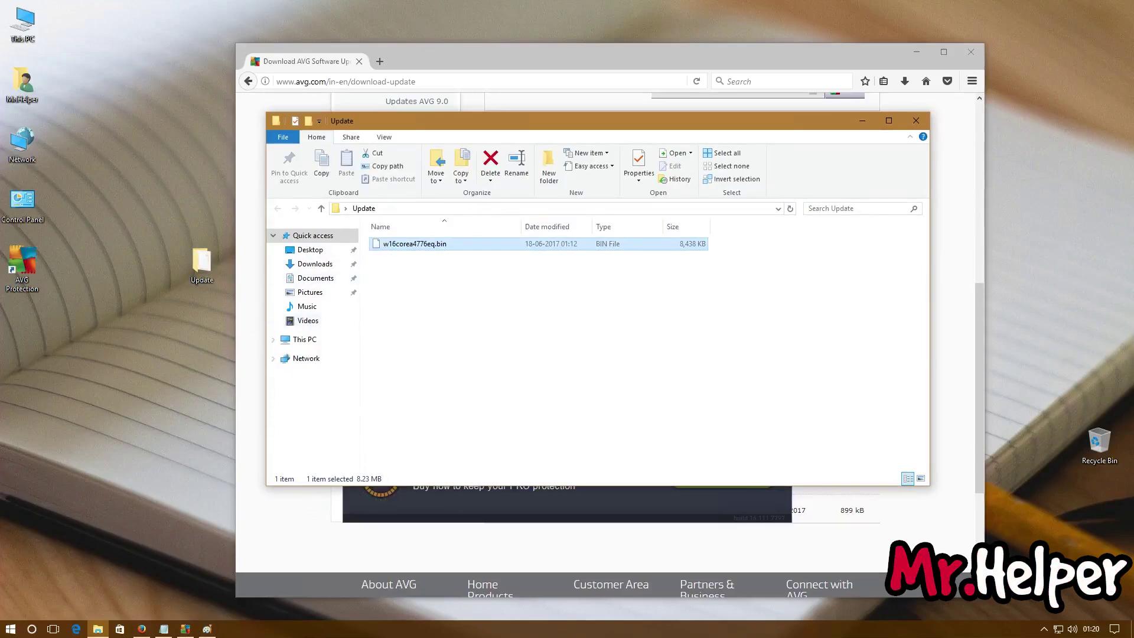
left_click(526, 538)
left_click(185, 628)
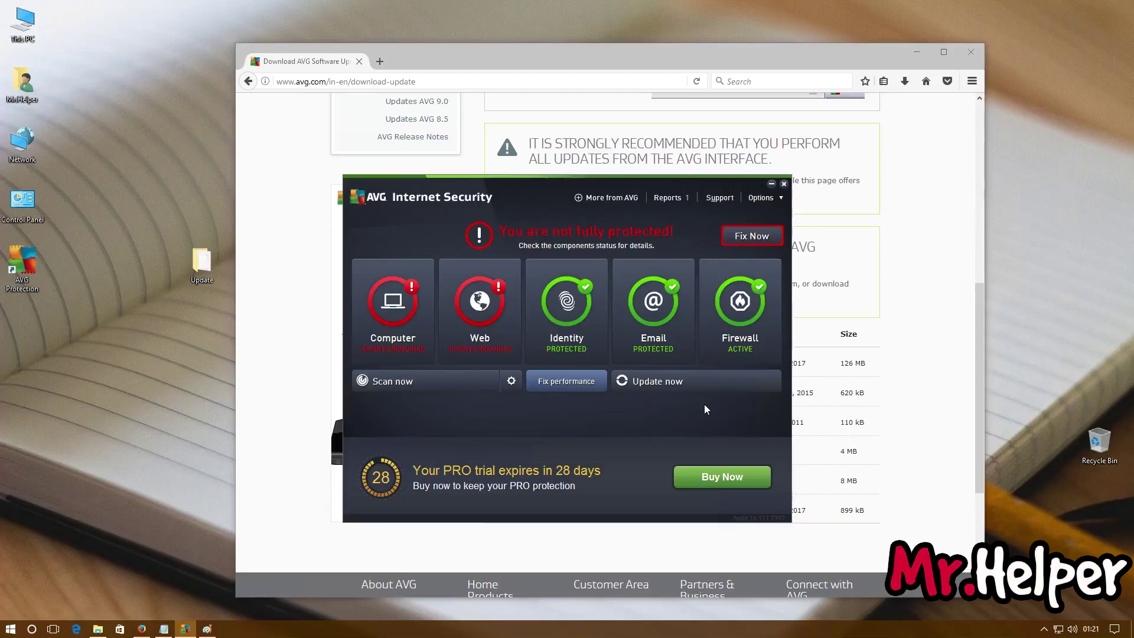
Minimize the browser and Notepad, leaving AVG Internet Security in front of the Update folder.
left_click(142, 629)
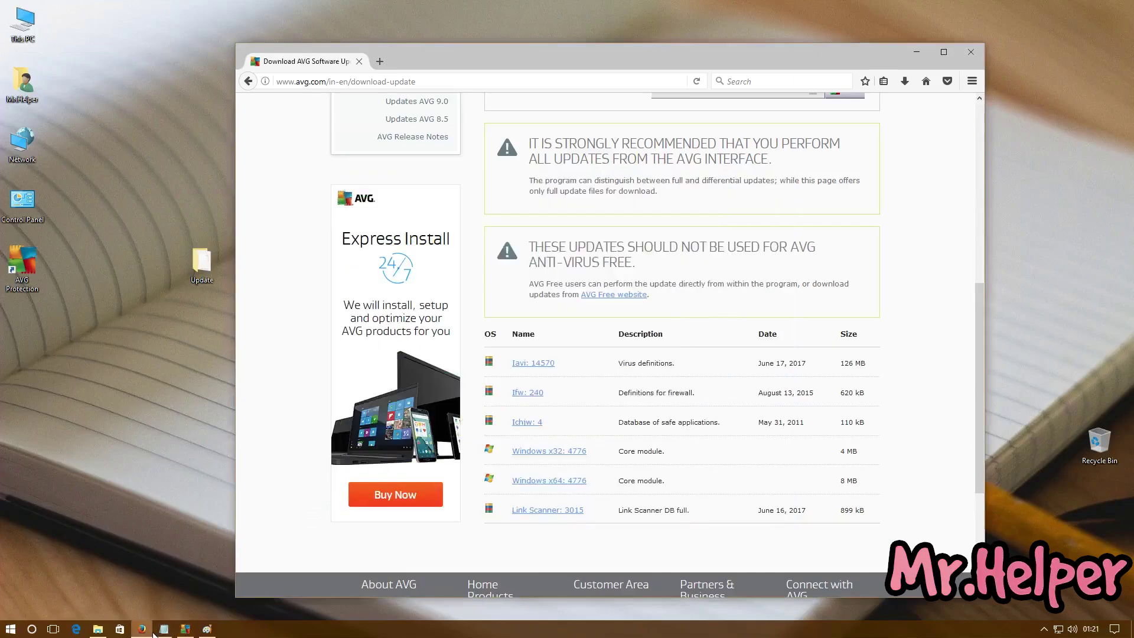
left_click(164, 629)
left_click(164, 629)
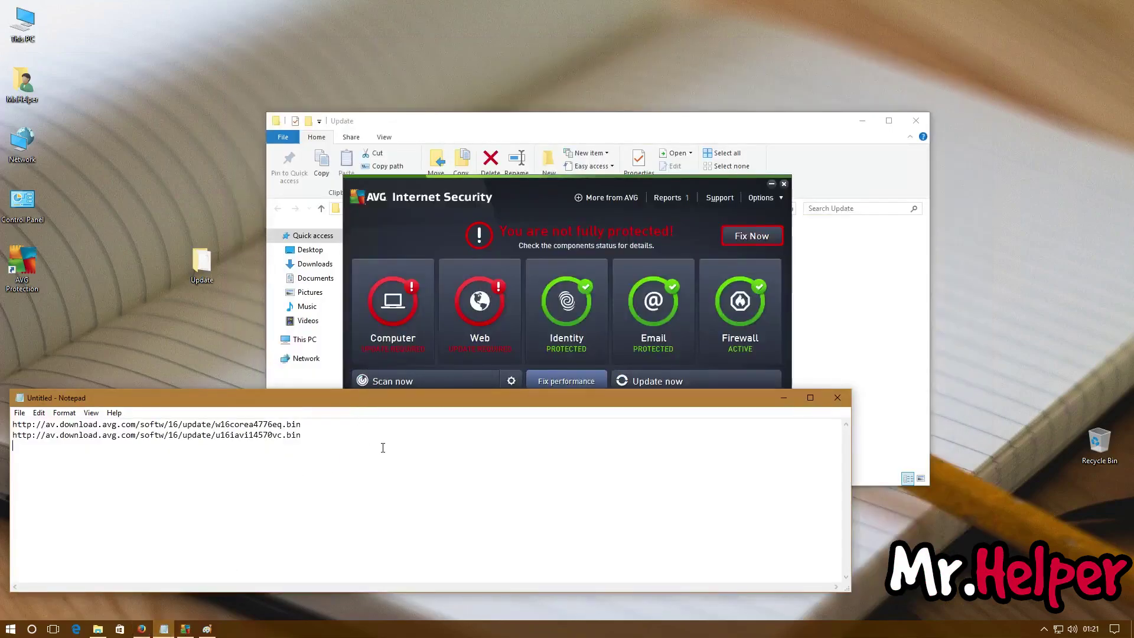
left_click(783, 398)
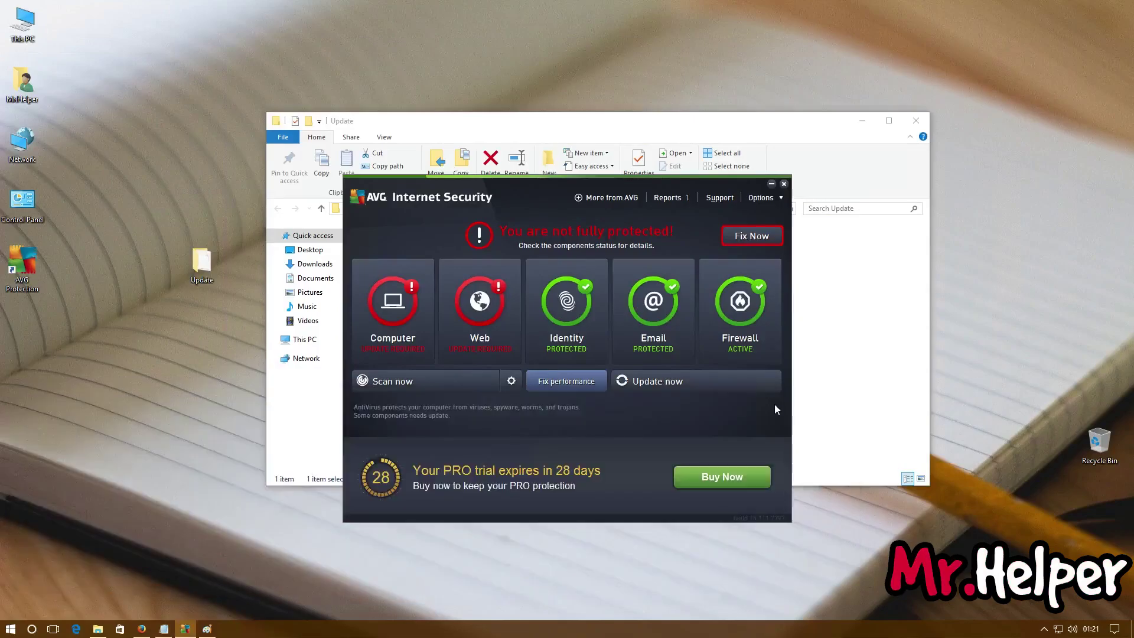